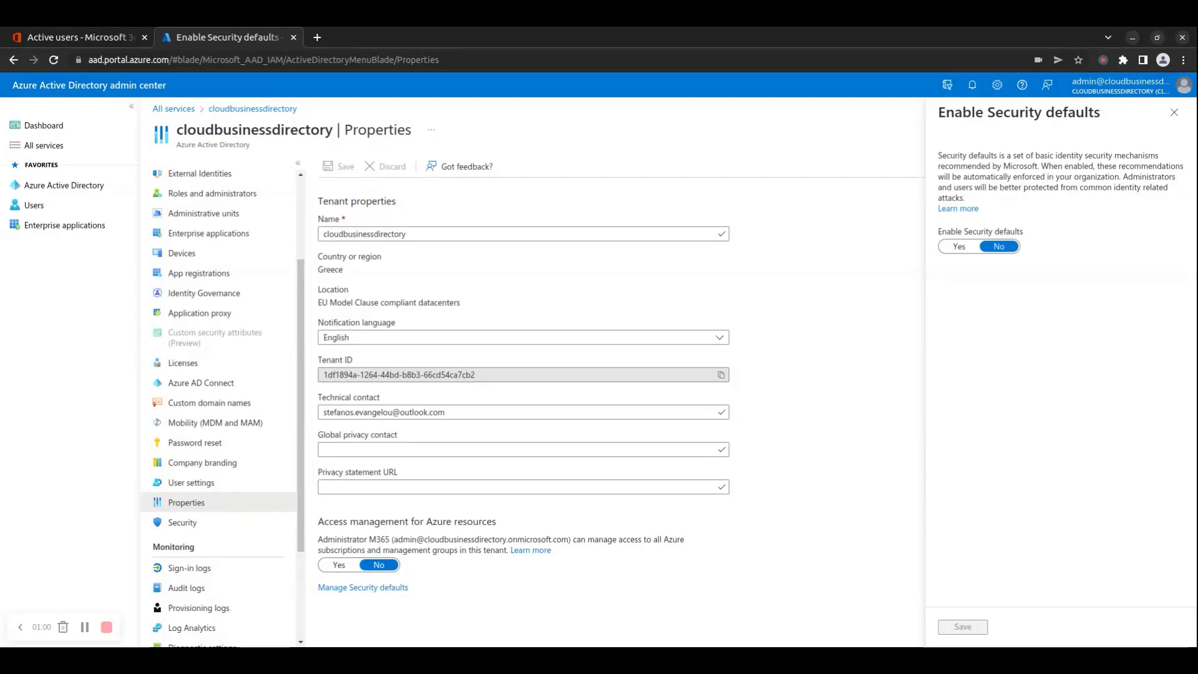
Go from the directory overview to the tenant Properties page.
{"action": "left_click", "coordinate": [109, 62]}
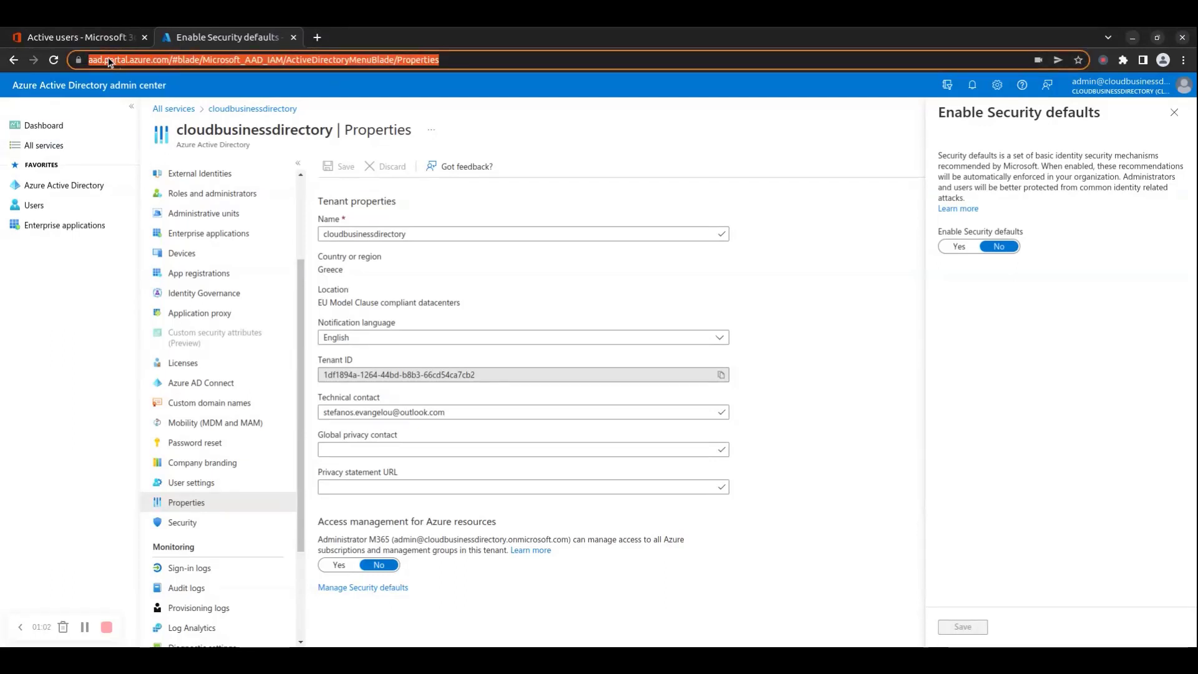
{"action": "left_click", "coordinate": [116, 62]}
{"action": "left_click_drag", "start_coordinate": [120, 61], "coordinate": [200, 57]}
{"action": "left_click", "coordinate": [1124, 85]}
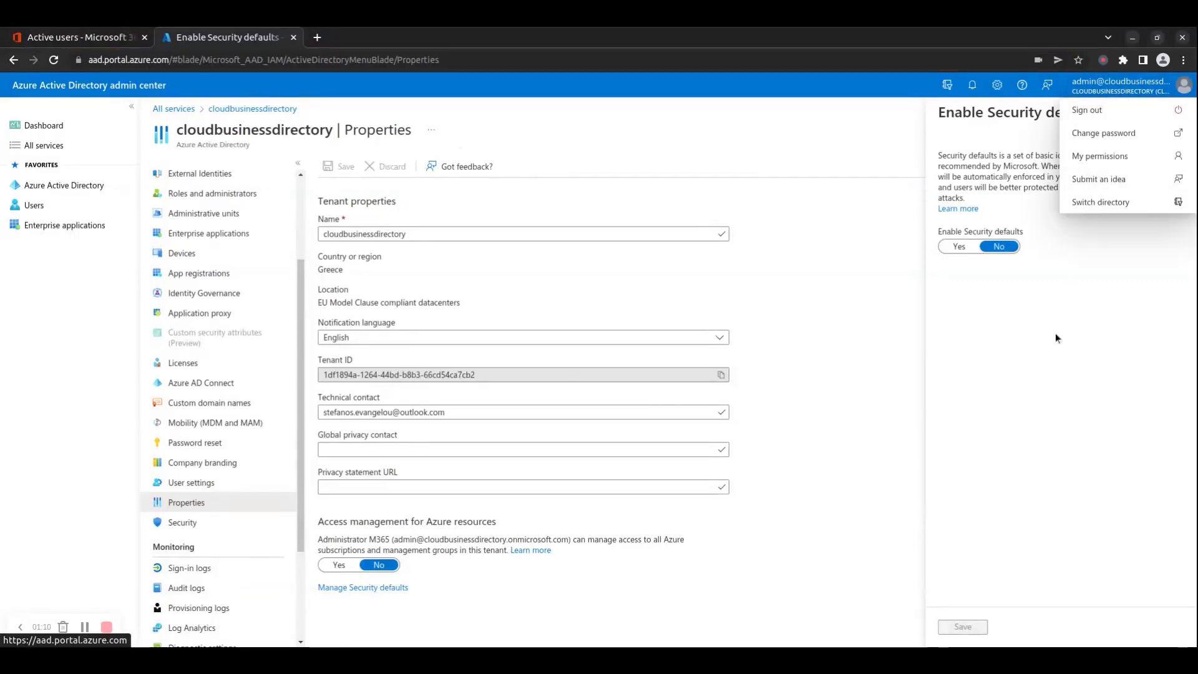
{"action": "left_click", "coordinate": [1020, 446]}
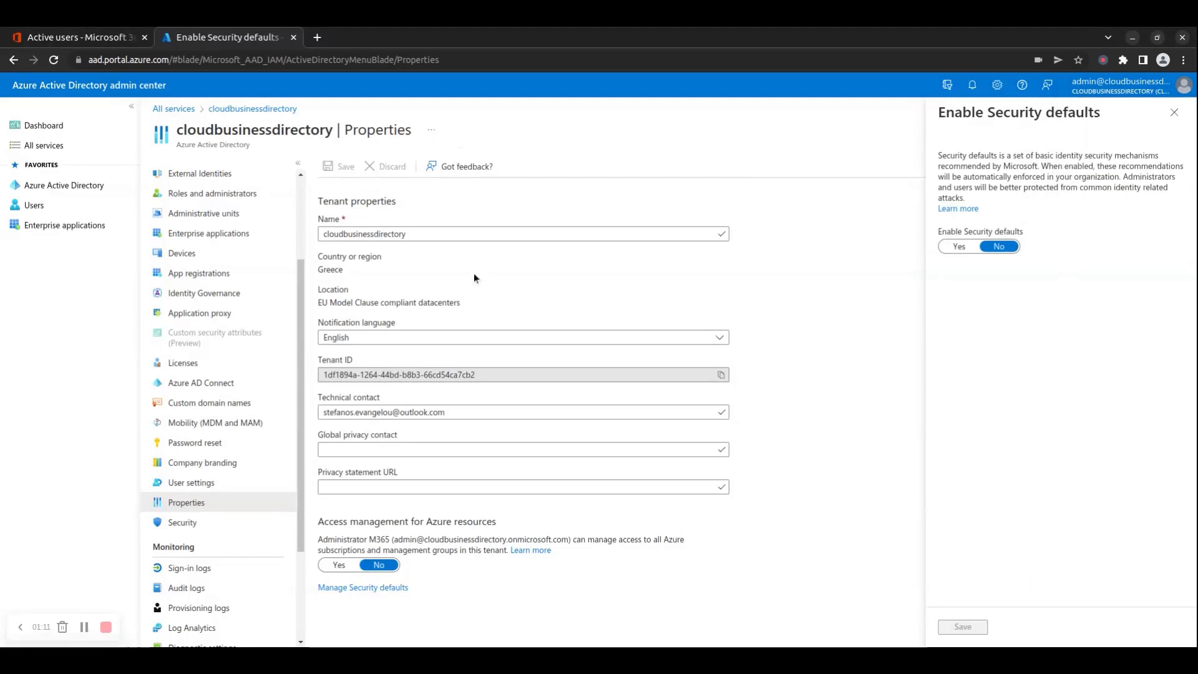
{"action": "left_click", "coordinate": [56, 190]}
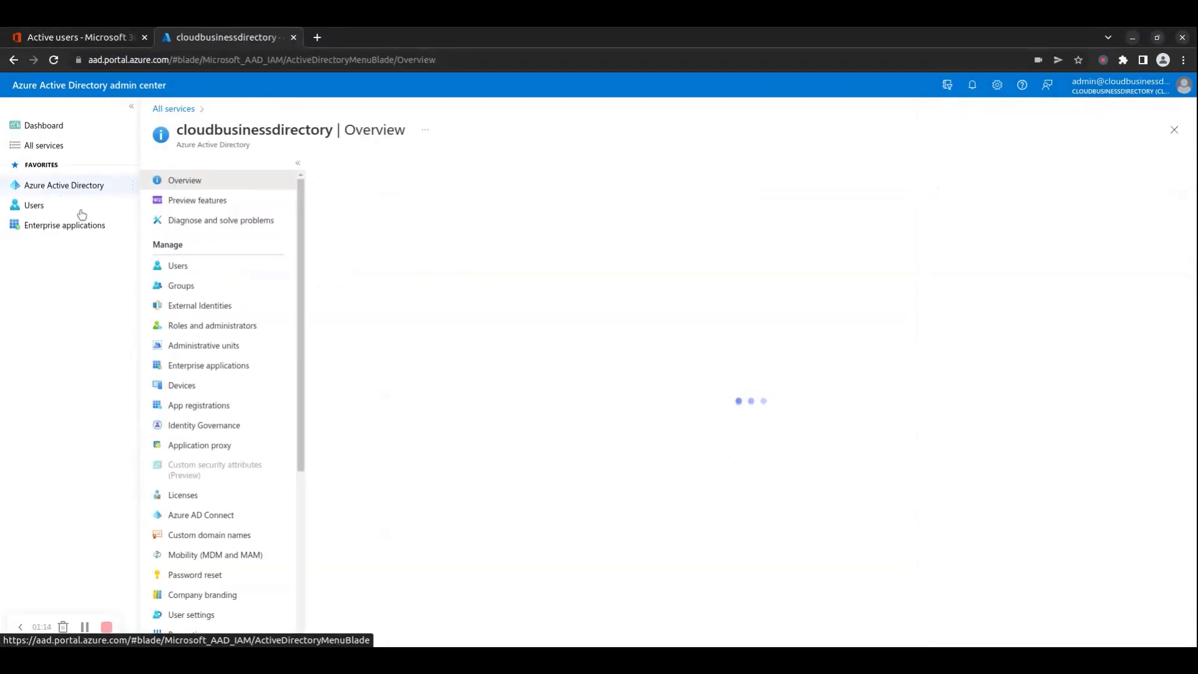
{"action": "scroll", "coordinate": [248, 356], "scroll_direction": "down", "scroll_amount": 3}
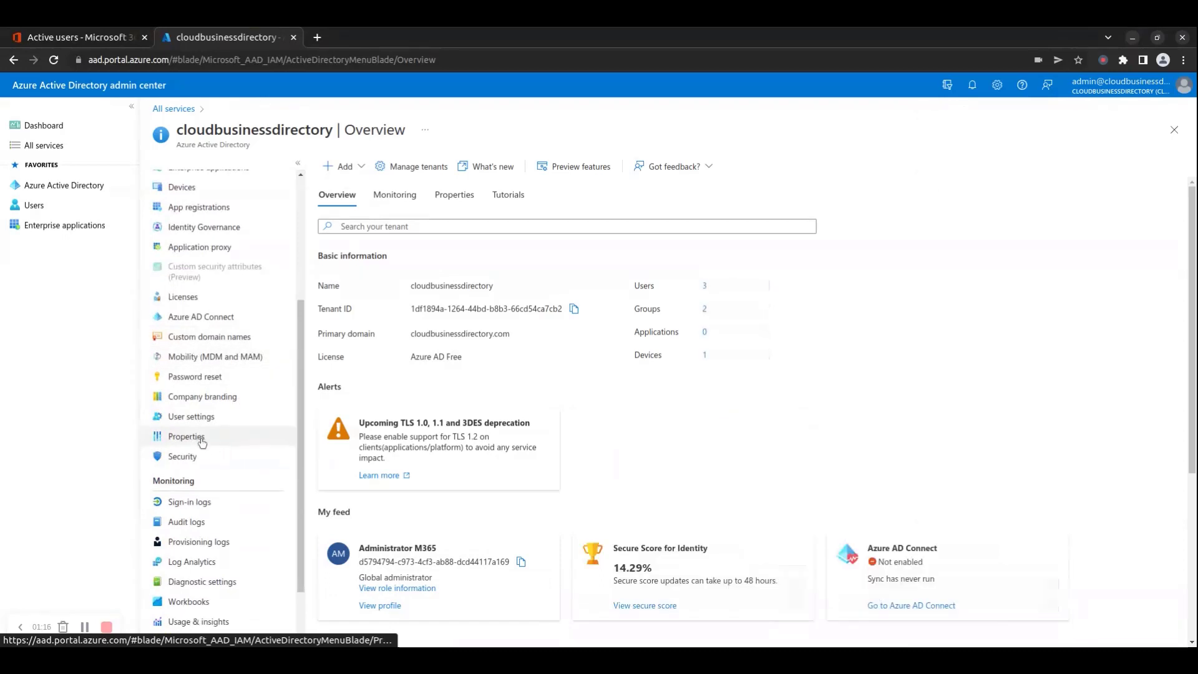
{"action": "left_click", "coordinate": [198, 437]}
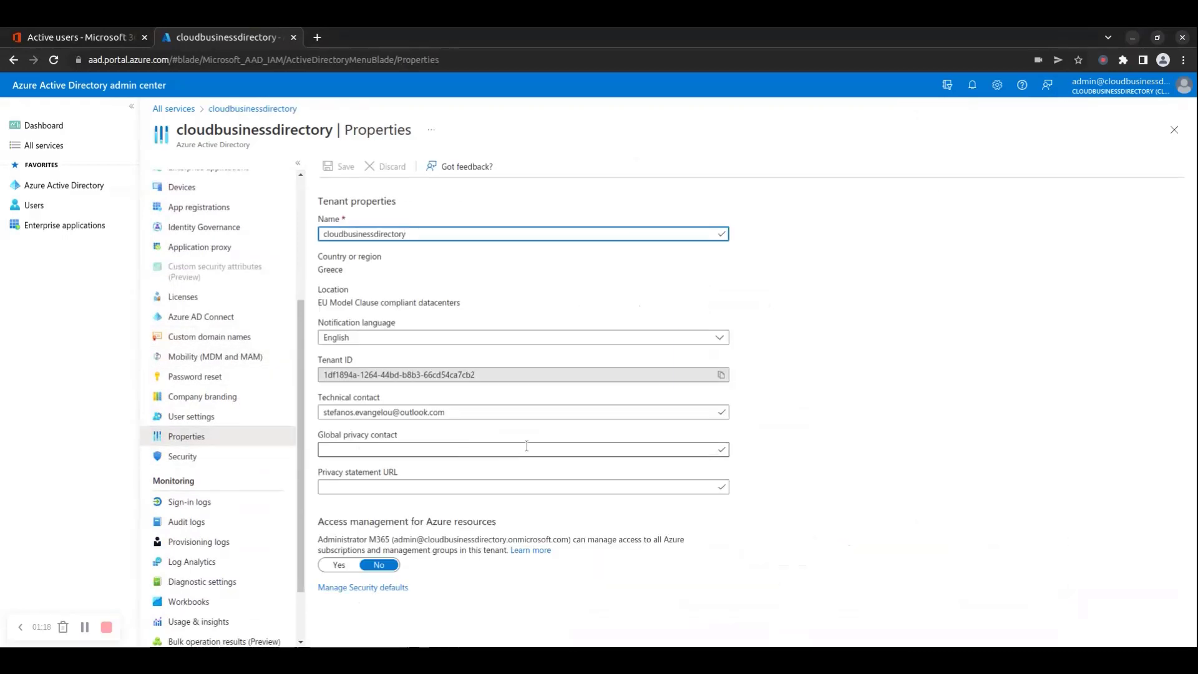
Set Enable Security defaults to Yes and save the change.
{"action": "left_click", "coordinate": [367, 590]}
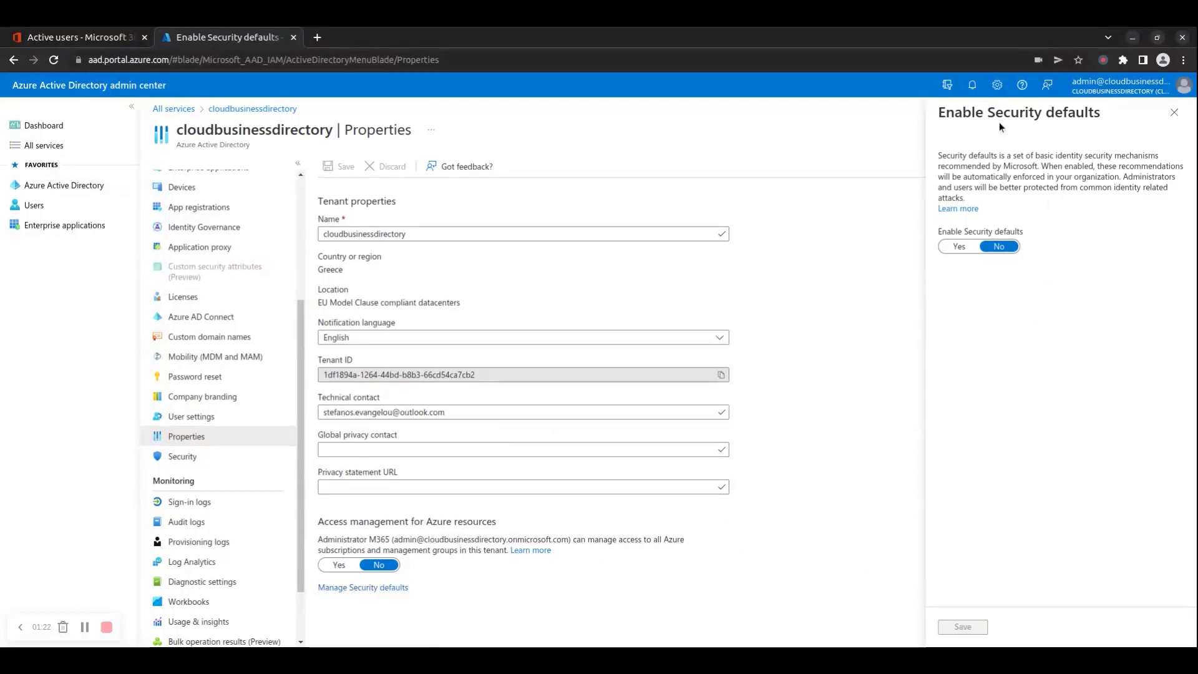
{"action": "left_click_drag", "start_coordinate": [939, 156], "coordinate": [1013, 201]}
{"action": "left_click", "coordinate": [1044, 204]}
{"action": "left_click", "coordinate": [960, 247]}
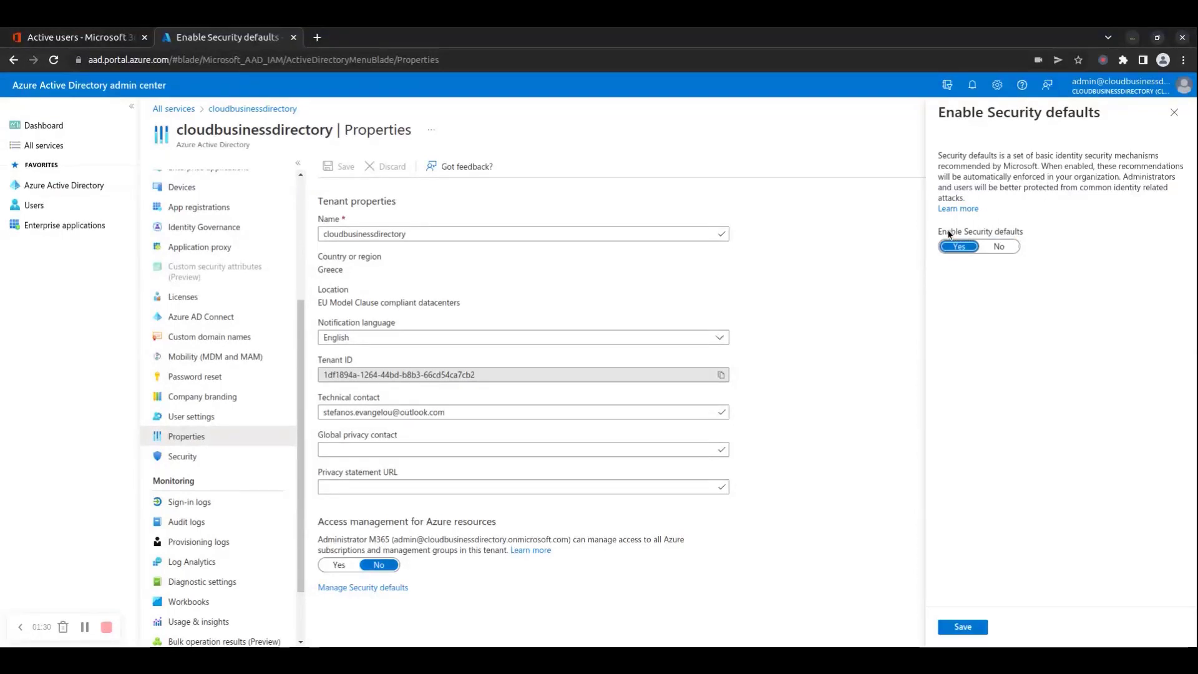
{"action": "left_click_drag", "start_coordinate": [939, 228], "coordinate": [1032, 237]}
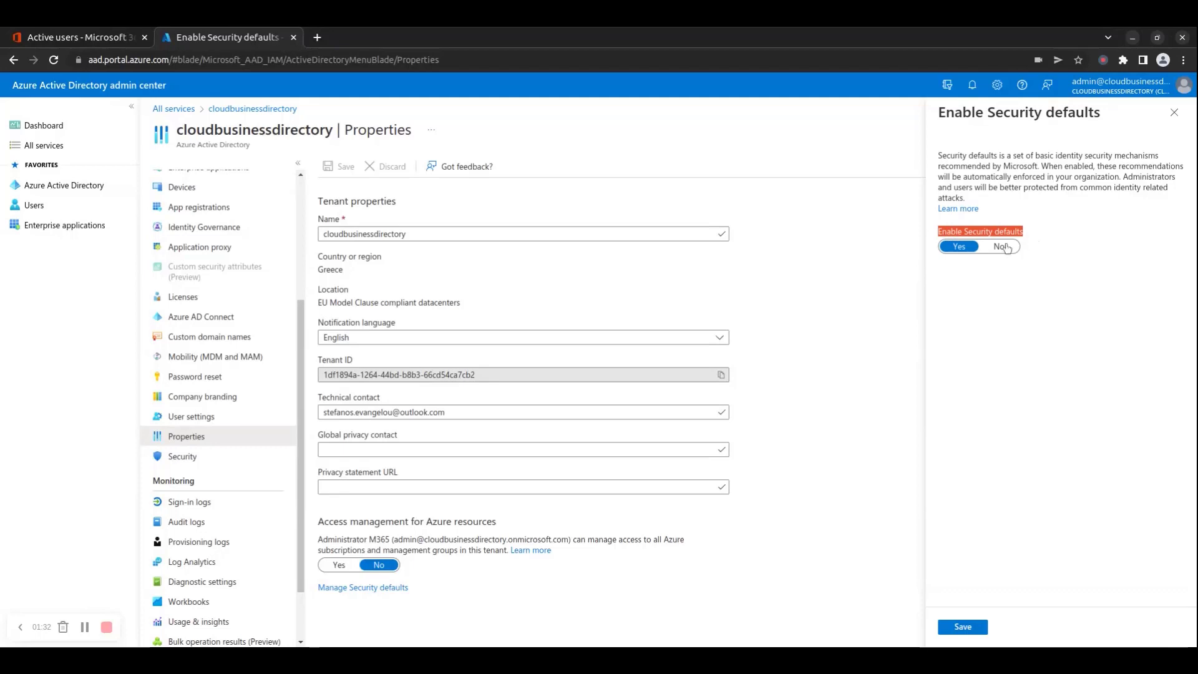
{"action": "left_click", "coordinate": [963, 627]}
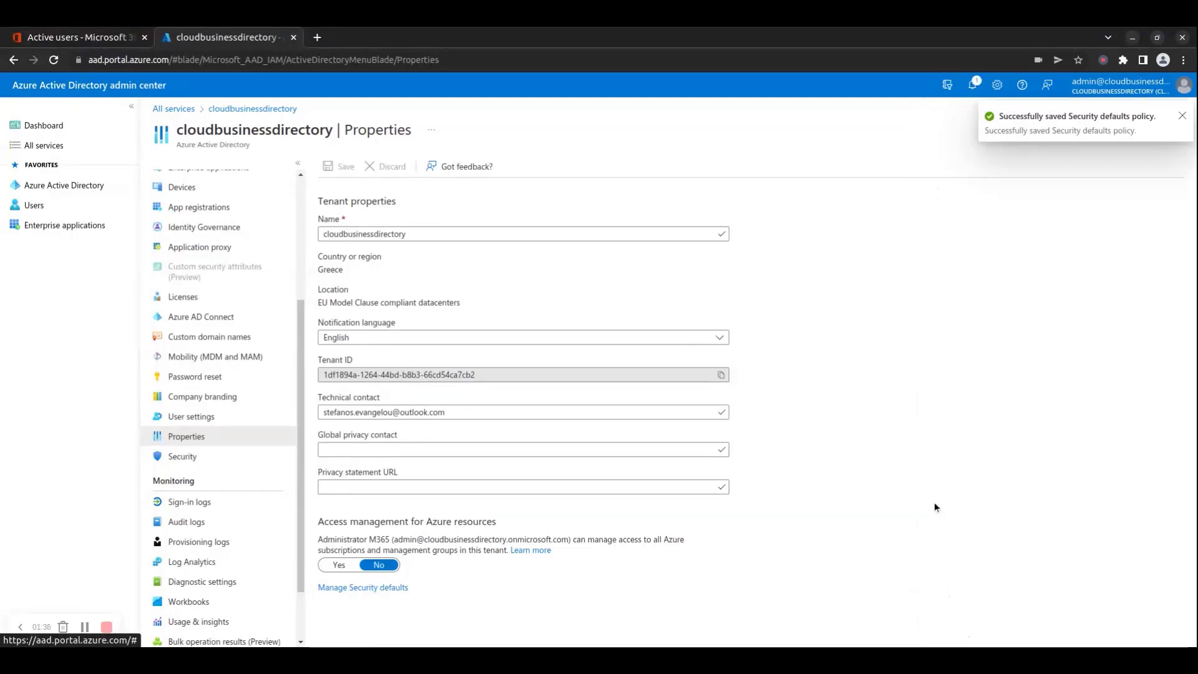
{"action": "left_click", "coordinate": [1164, 92]}
Sign out of the admin account, close the Active users tab, and select the address bar.
{"action": "left_click", "coordinate": [1103, 112]}
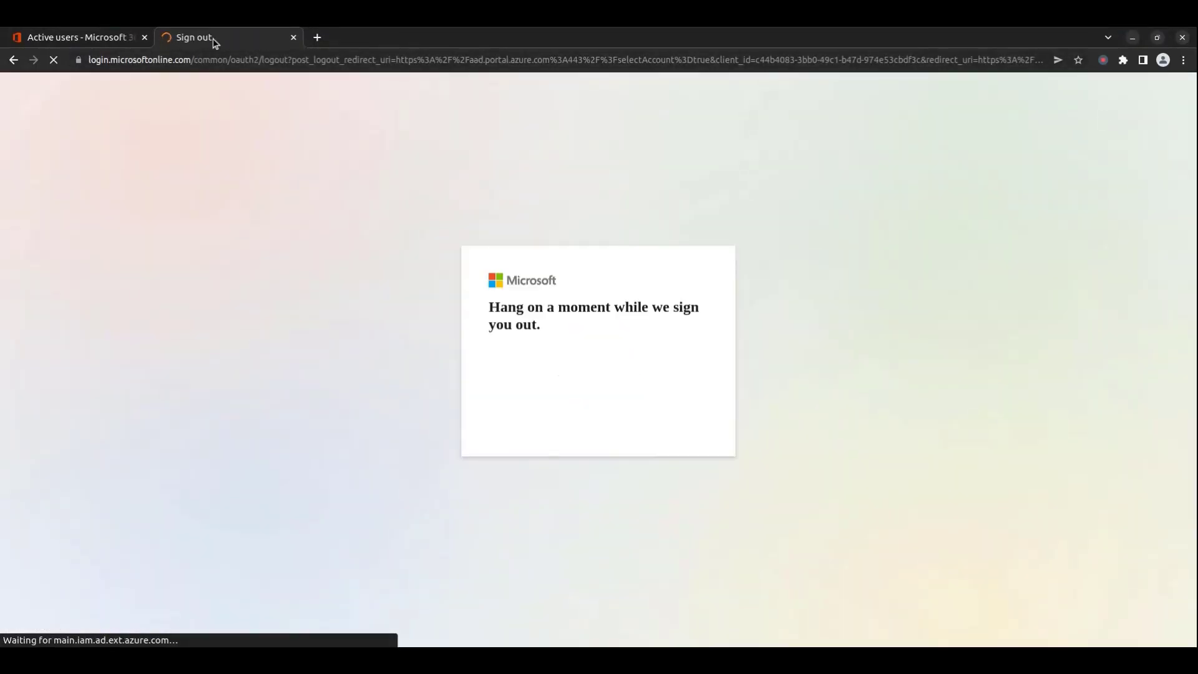
{"action": "left_click", "coordinate": [145, 37]}
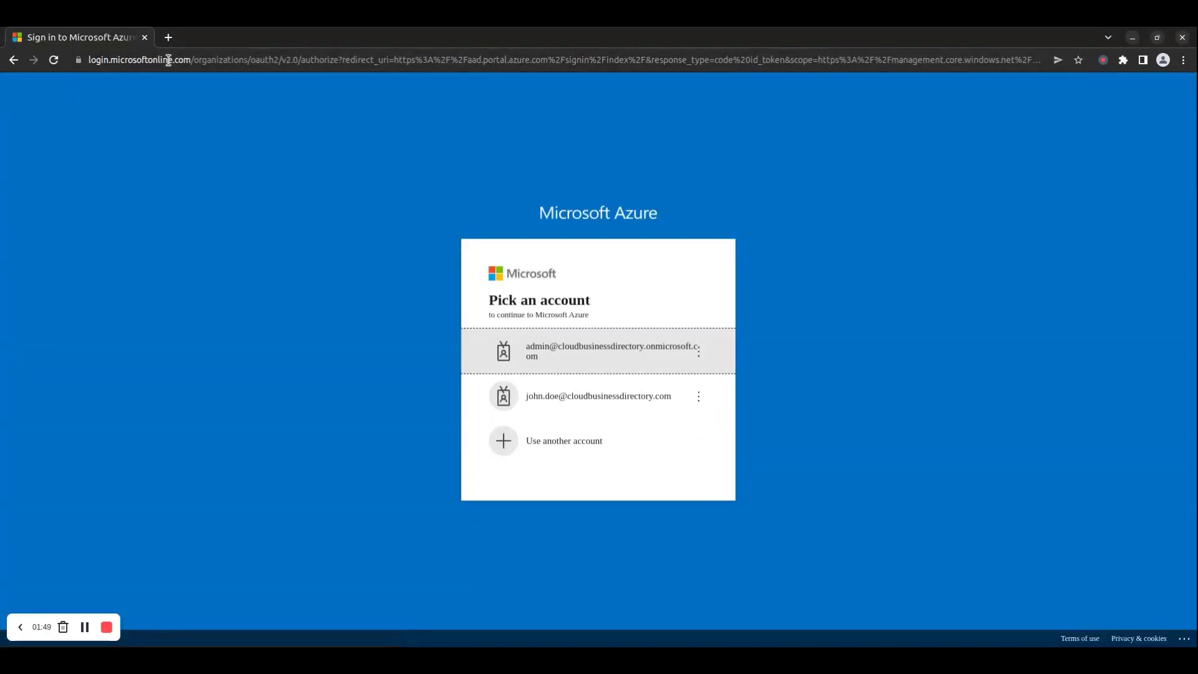
{"action": "left_click", "coordinate": [169, 59]}
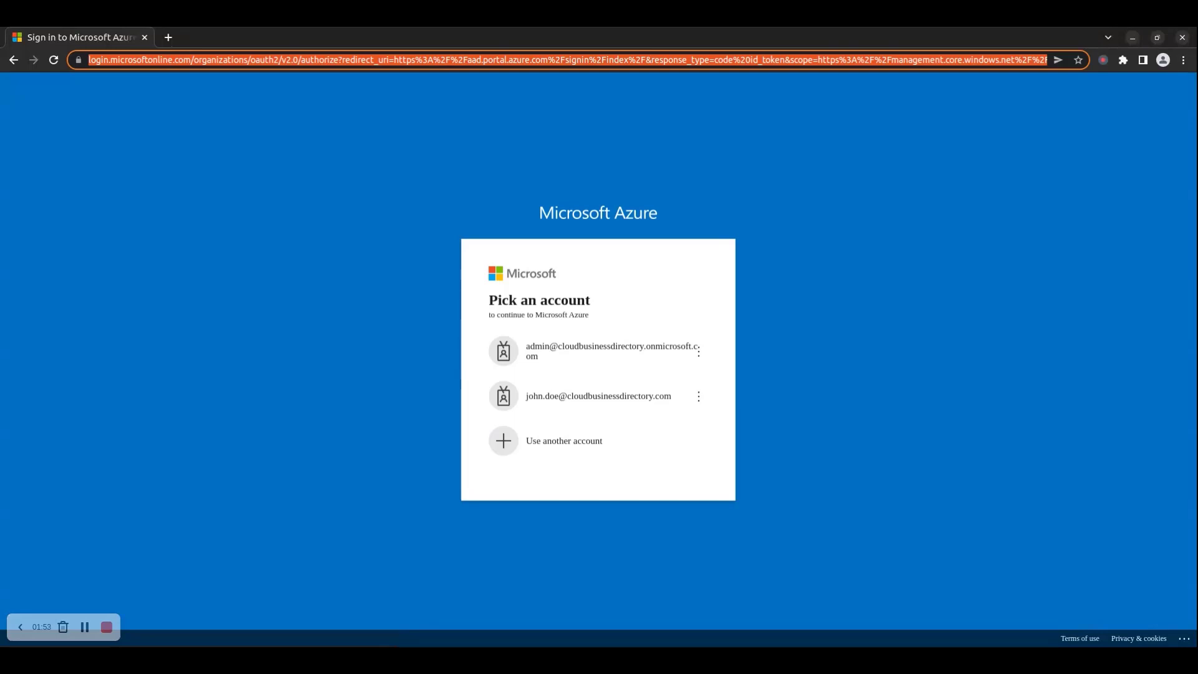
Load office.com and sign in as the standard user with the autofilled password.
{"action": "type", "text": "office.com"}
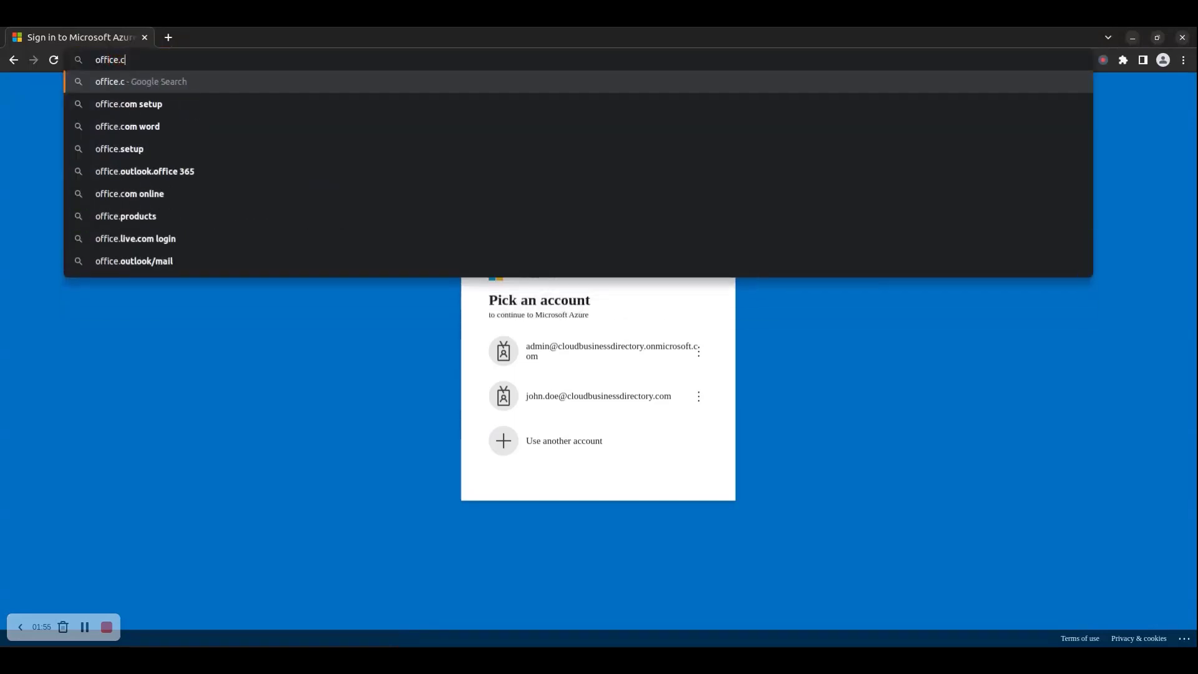
{"action": "key", "text": "Return"}
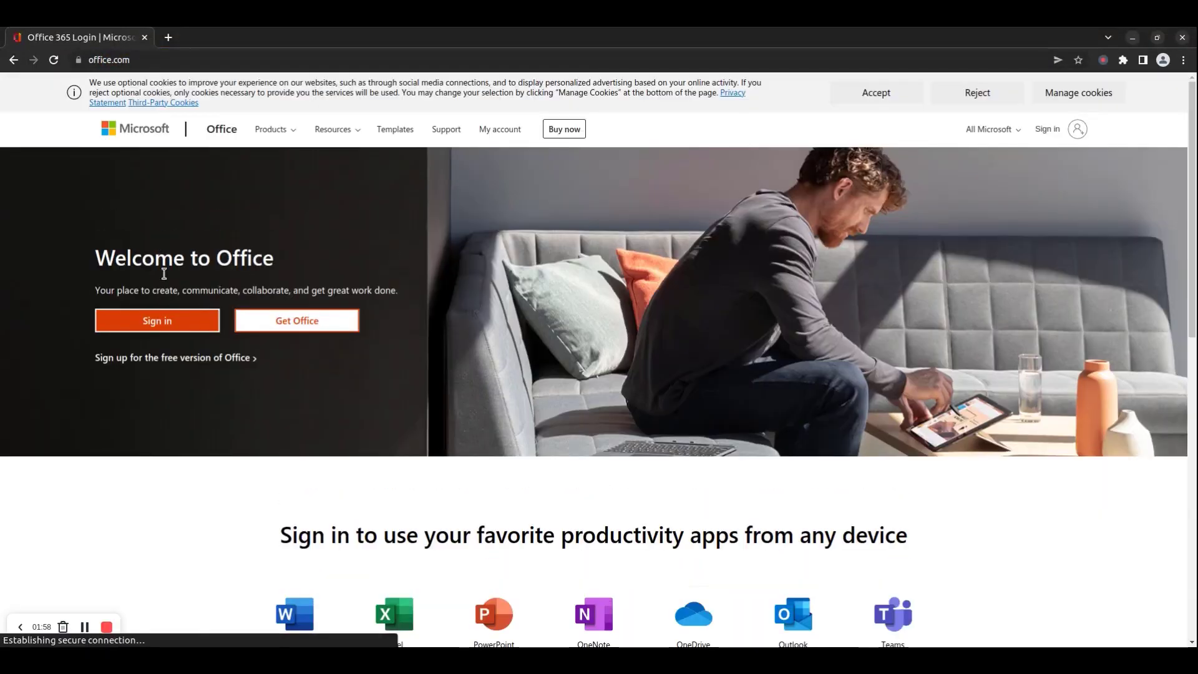
{"action": "left_click", "coordinate": [166, 328]}
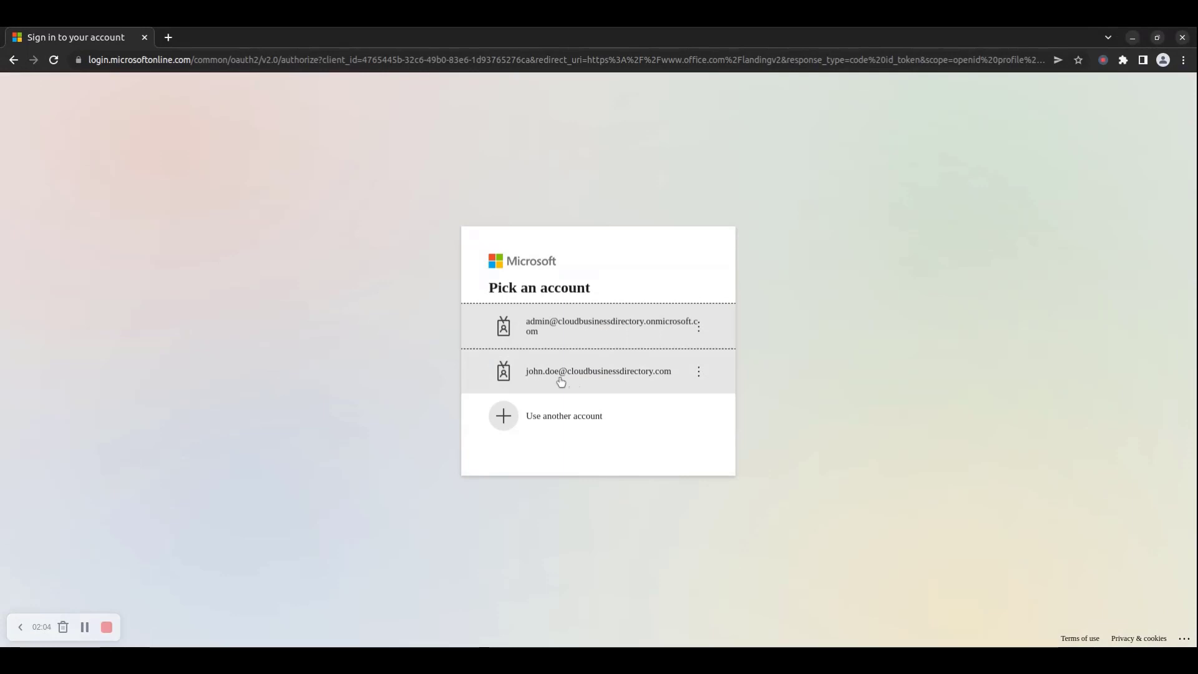
{"action": "left_click", "coordinate": [601, 373]}
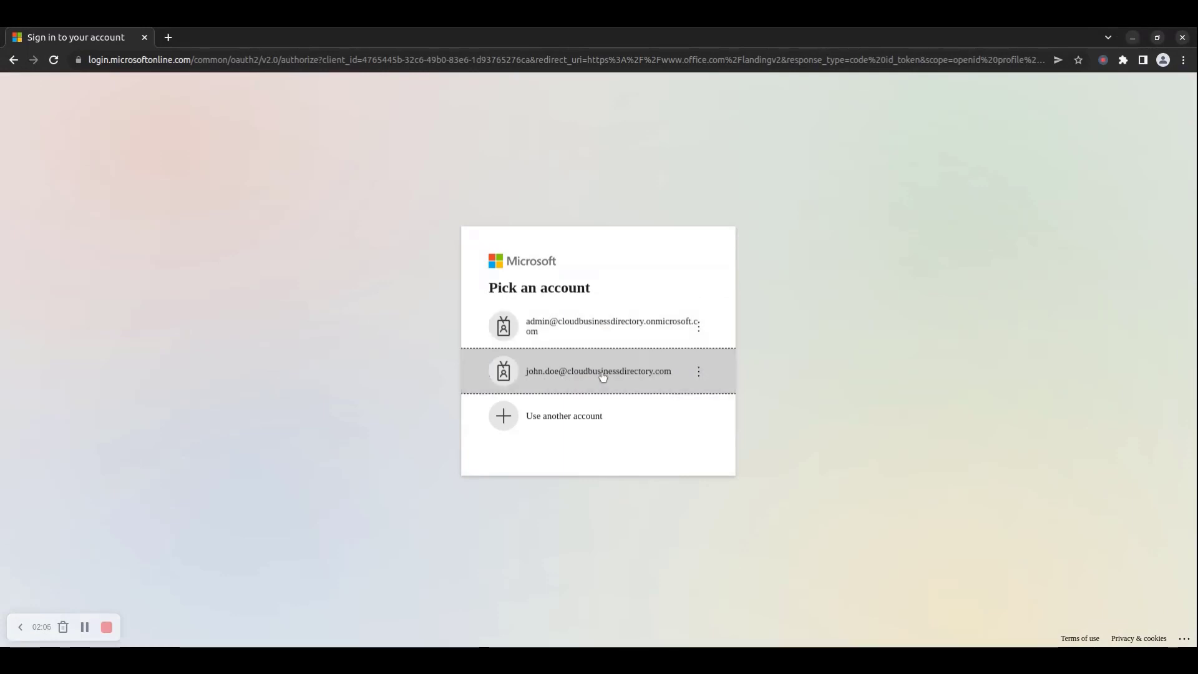
{"action": "left_click", "coordinate": [681, 417]}
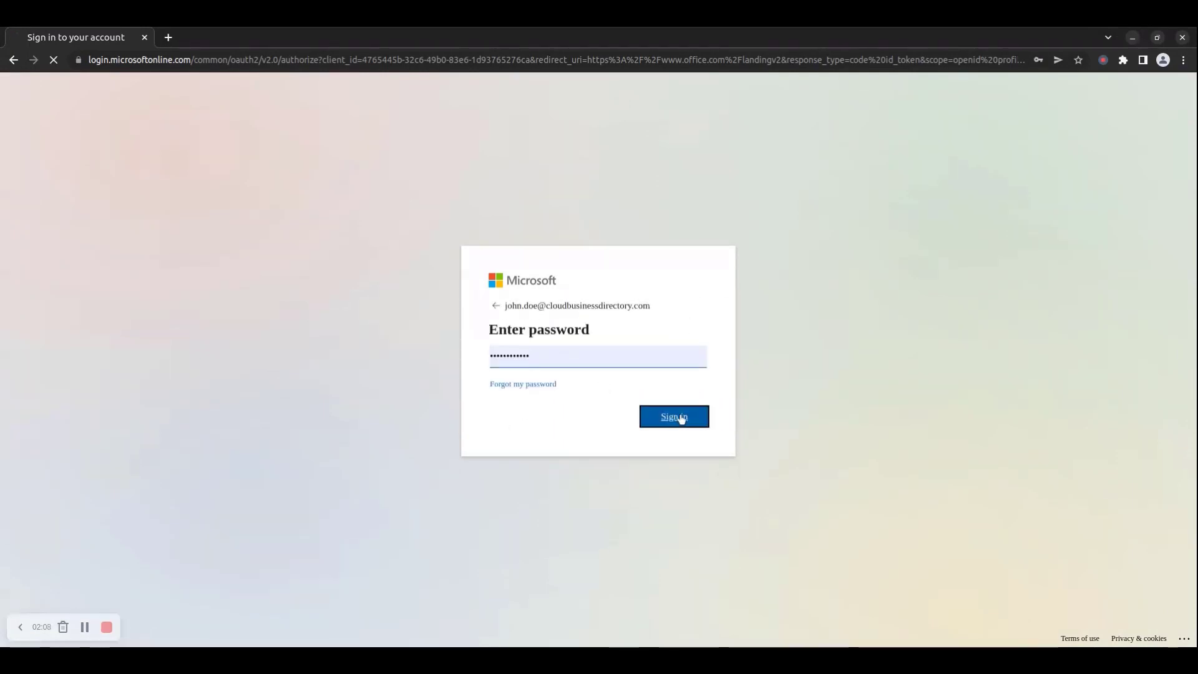
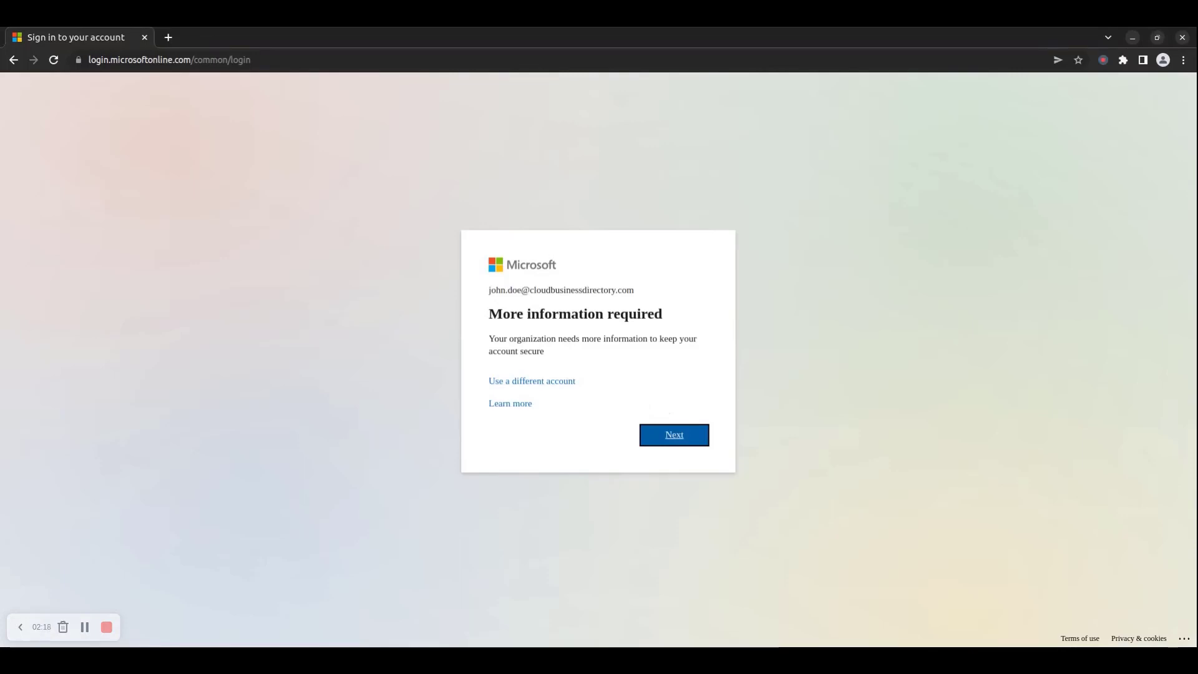
Read the 'More information required' notice and continue to security info registration.
{"action": "left_click_drag", "start_coordinate": [489, 290], "coordinate": [578, 357]}
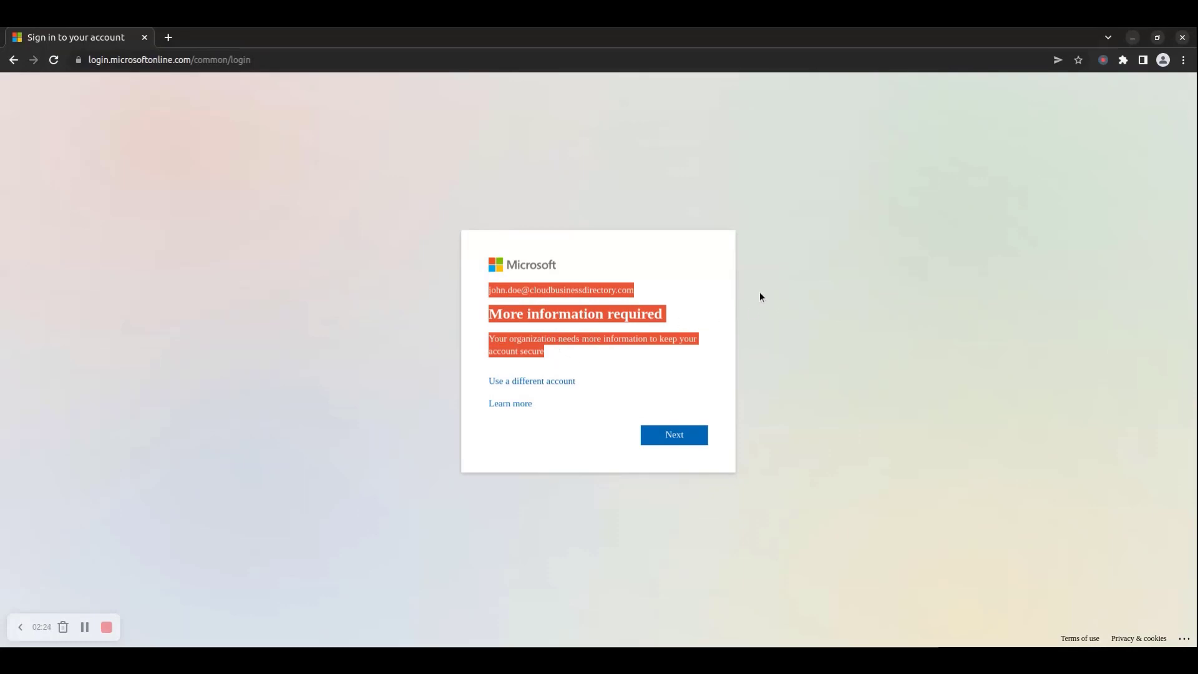
{"action": "left_click", "coordinate": [729, 334]}
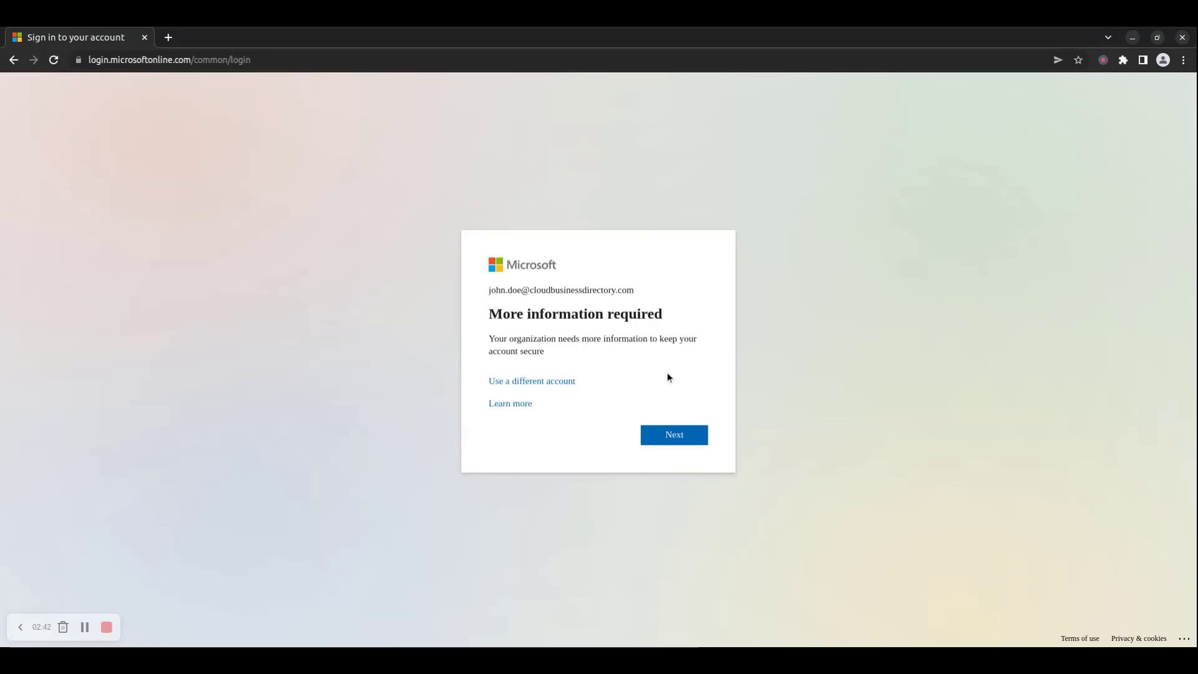
{"action": "left_click", "coordinate": [674, 439]}
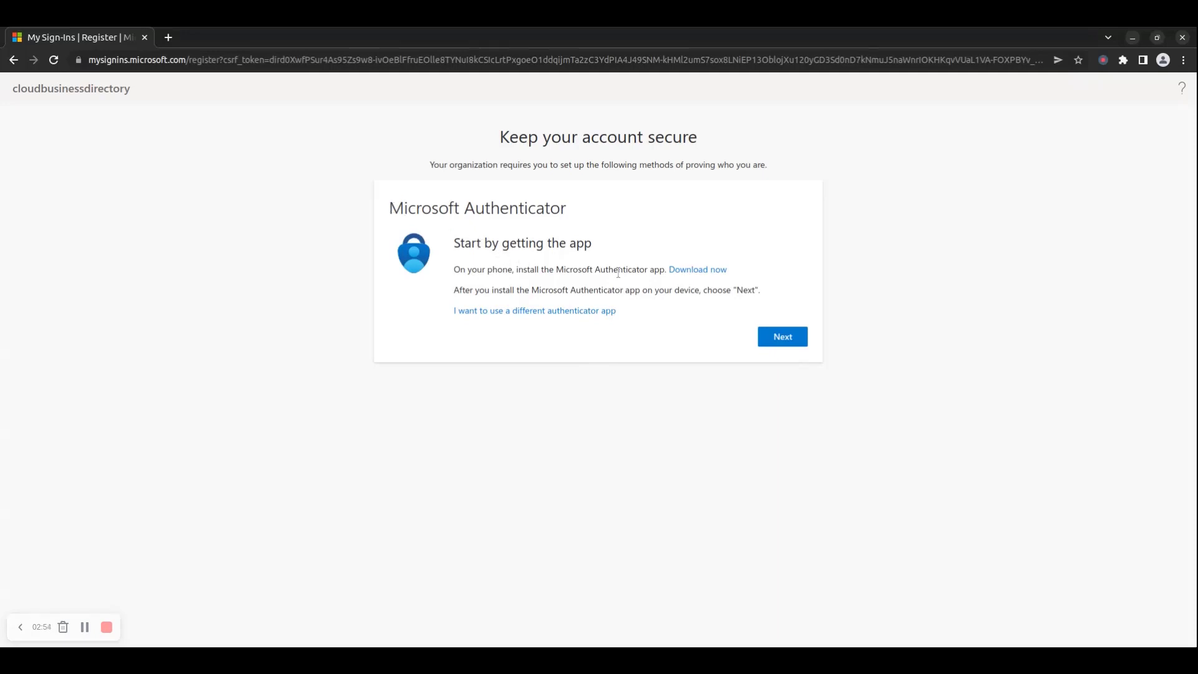
Highlight the Authenticator app wording and preview the different-authenticator-app QR code step.
{"action": "left_click_drag", "start_coordinate": [556, 270], "coordinate": [665, 267]}
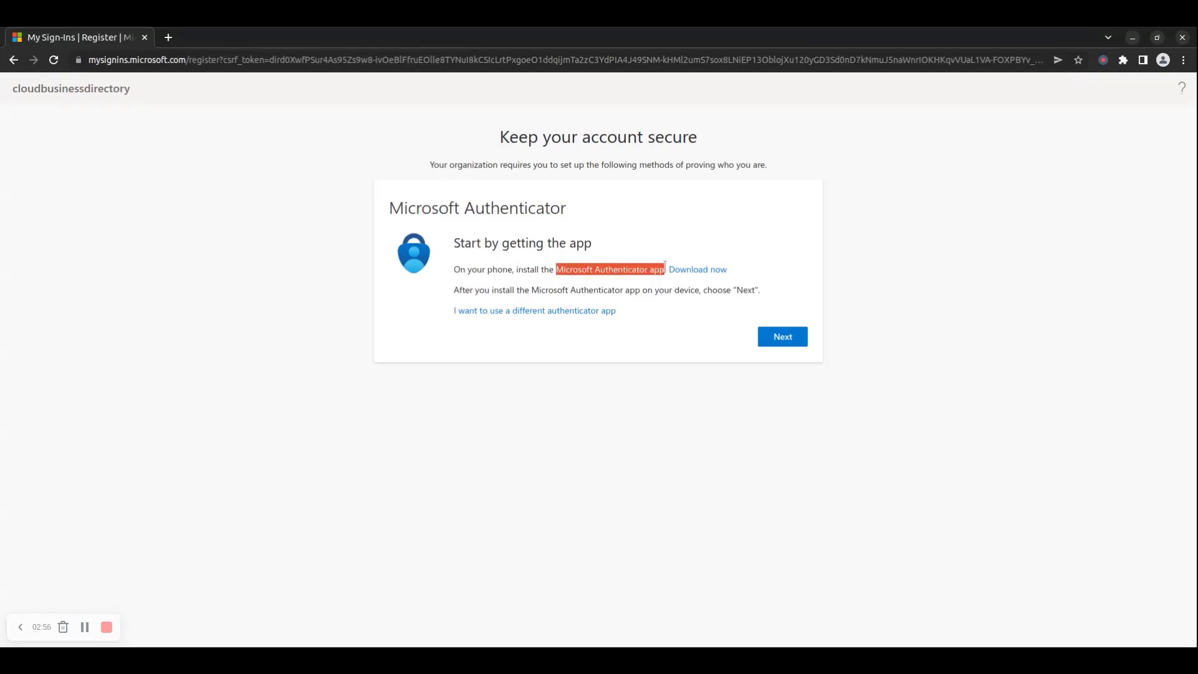
{"action": "left_click_drag", "start_coordinate": [548, 243], "coordinate": [589, 245]}
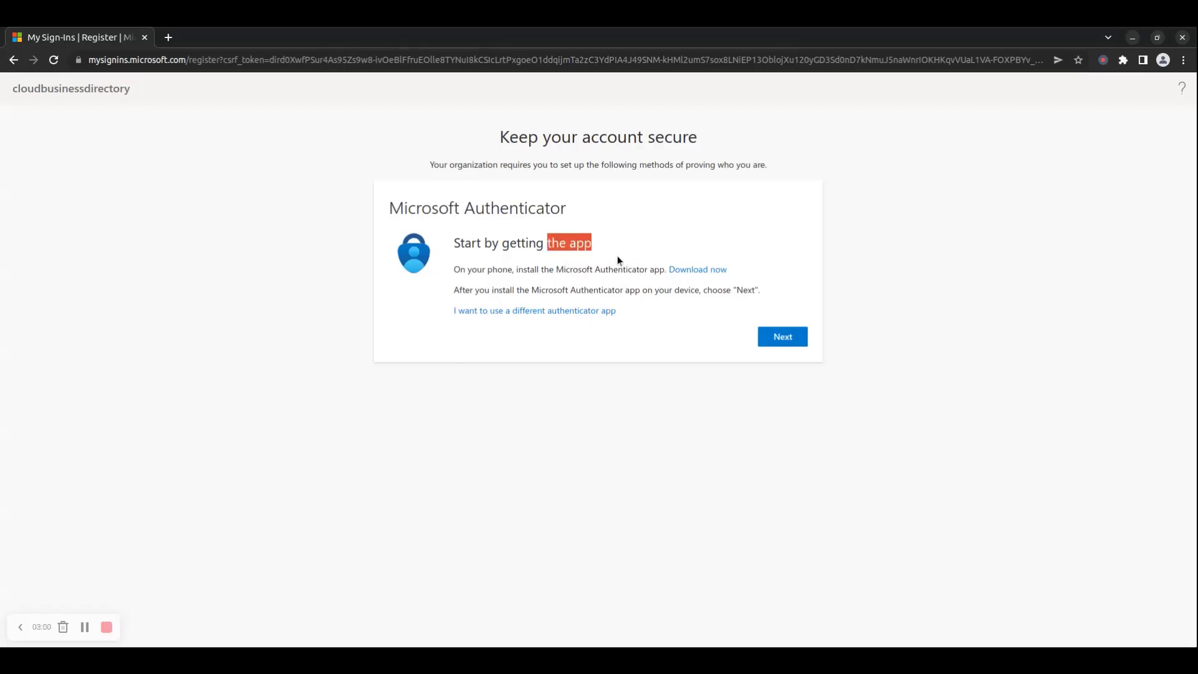
{"action": "left_click", "coordinate": [515, 312]}
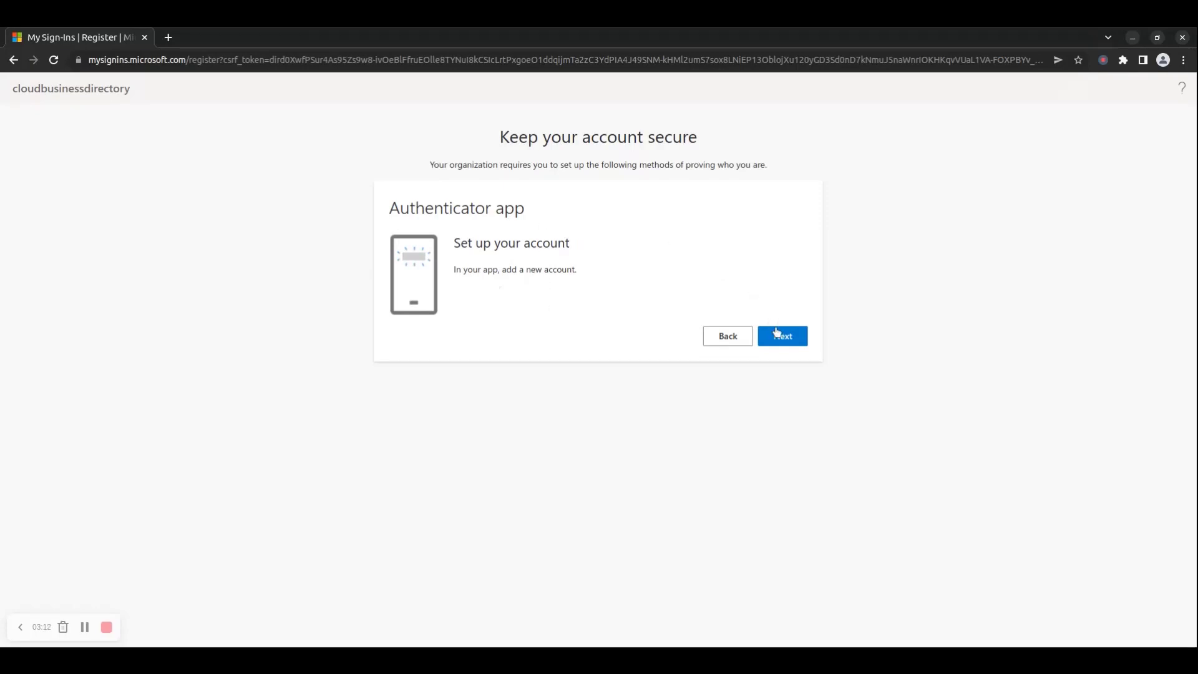
{"action": "left_click", "coordinate": [781, 337]}
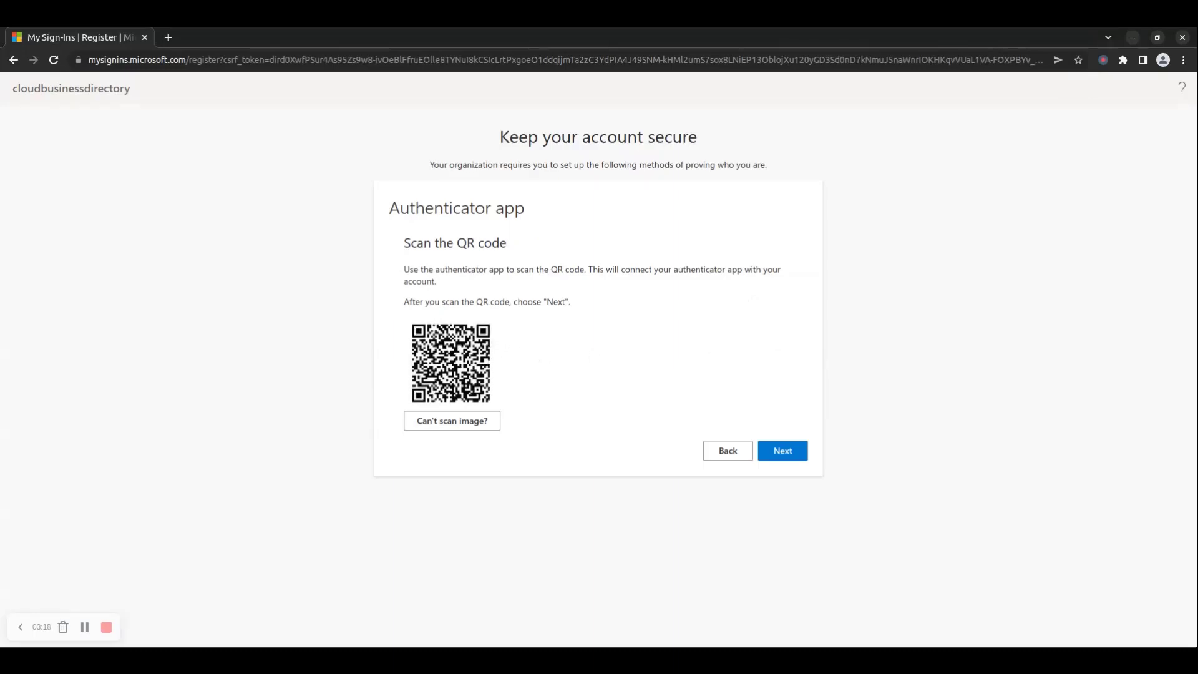
Return to Microsoft Authenticator and advance to its 'Set up your account' step.
{"action": "left_click", "coordinate": [721, 454]}
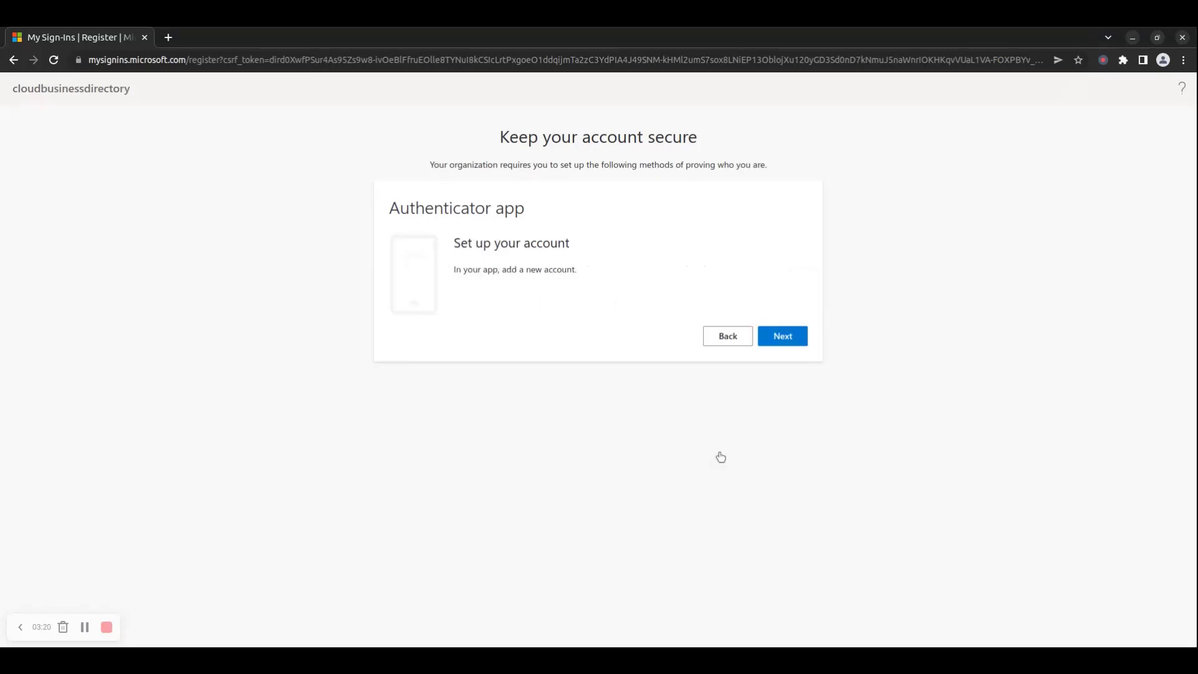
{"action": "left_click", "coordinate": [710, 342]}
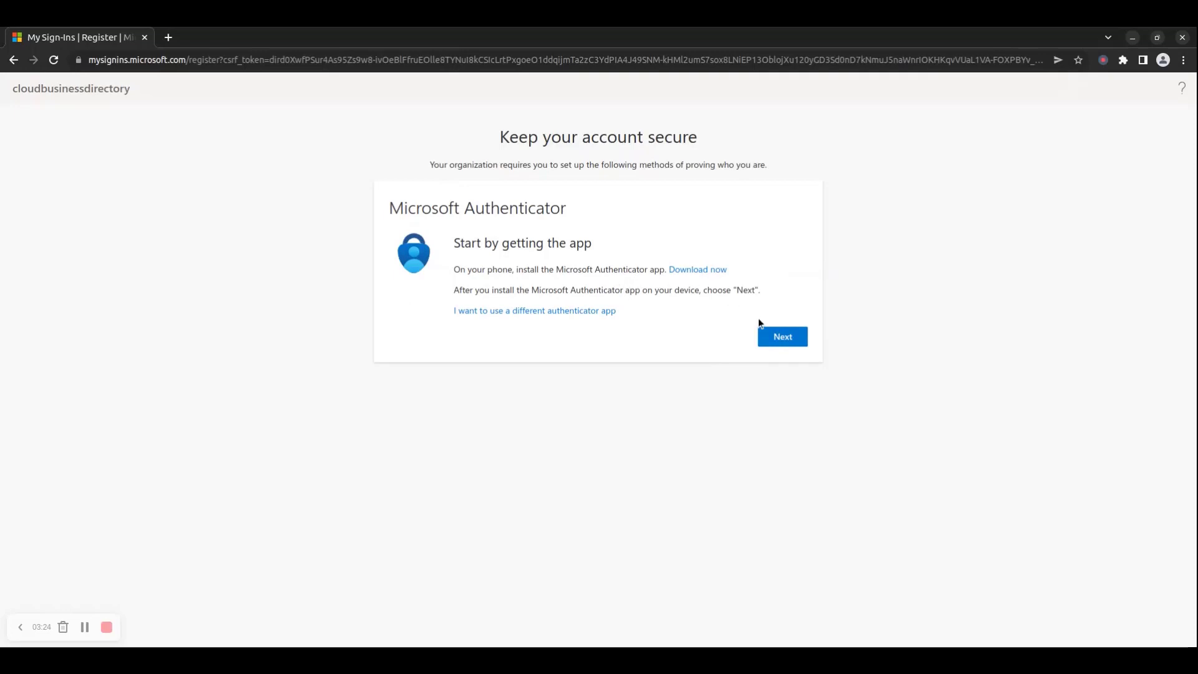
{"action": "left_click", "coordinate": [785, 339]}
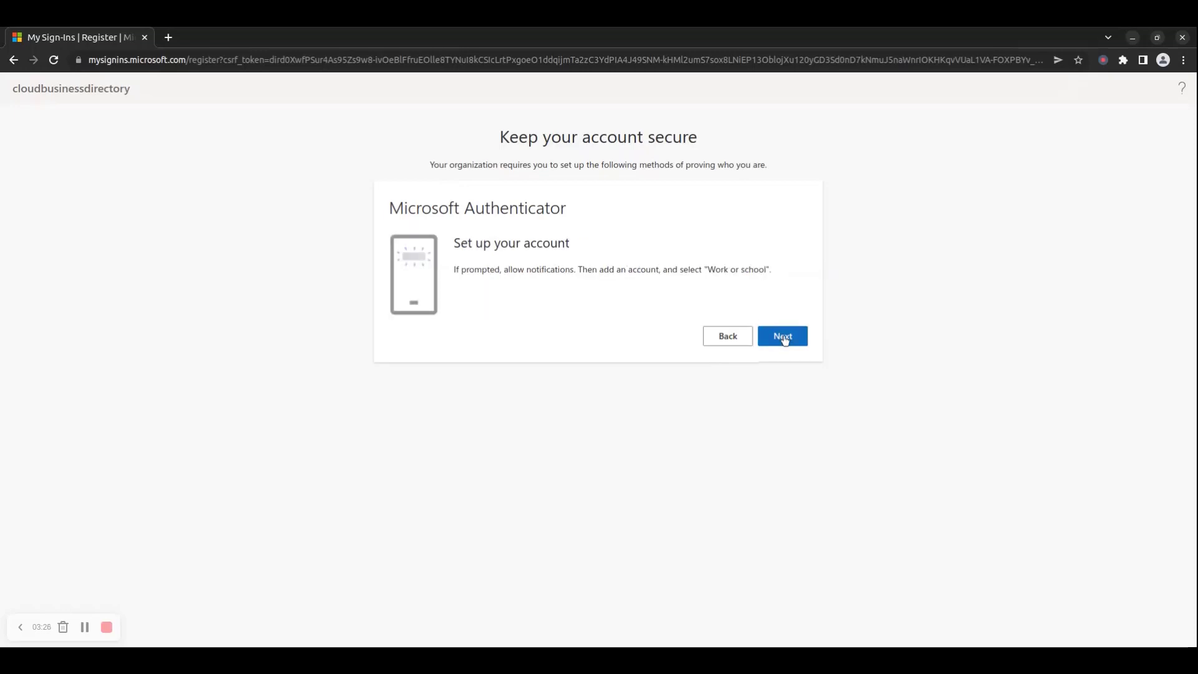
Reach the QR code step, reveal the manual setup code, and highlight the scanning instructions.
{"action": "left_click", "coordinate": [783, 338]}
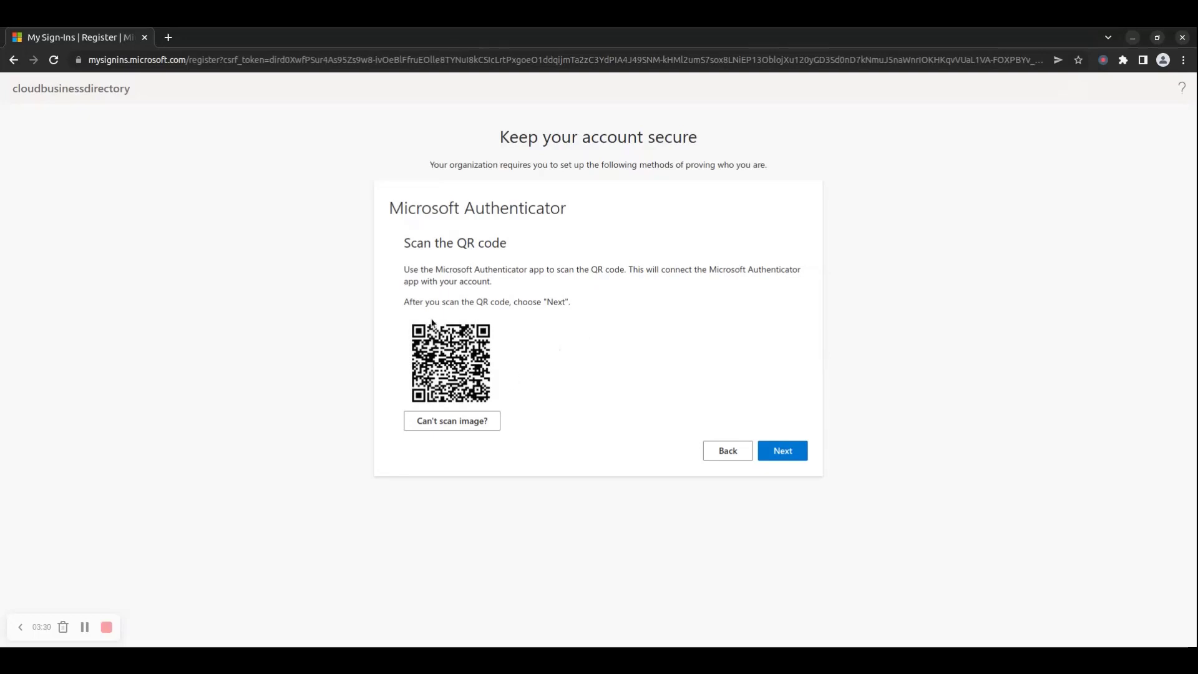
{"action": "left_click", "coordinate": [462, 426]}
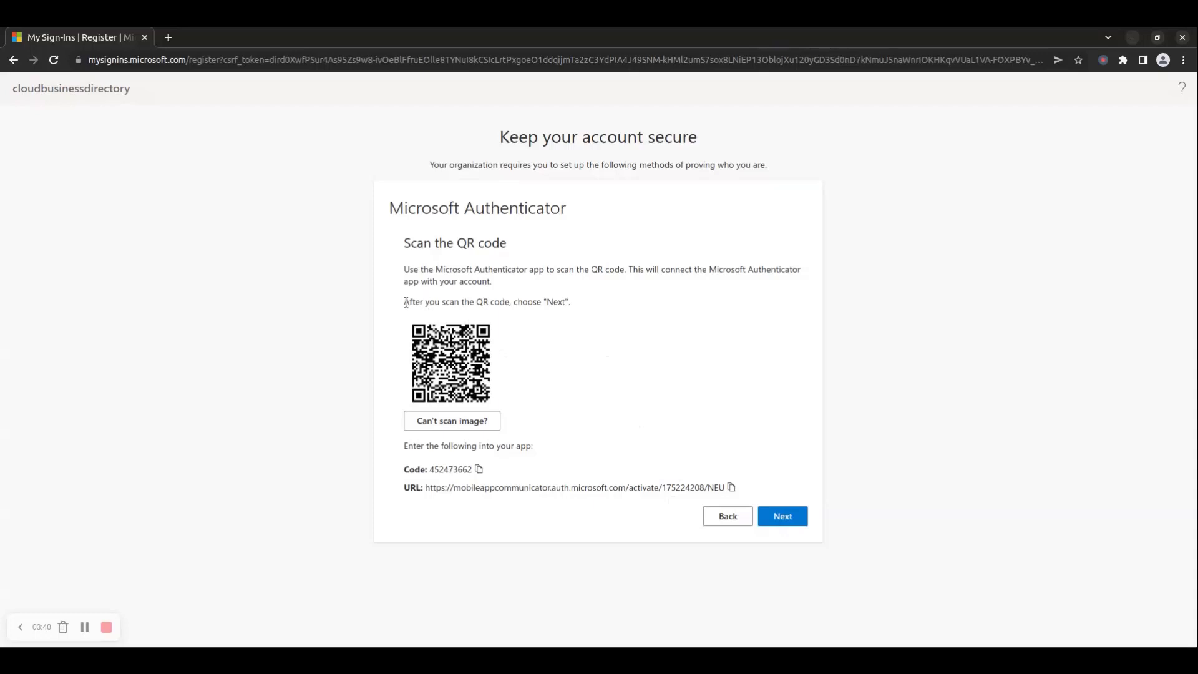
{"action": "left_click_drag", "start_coordinate": [405, 302], "coordinate": [582, 311]}
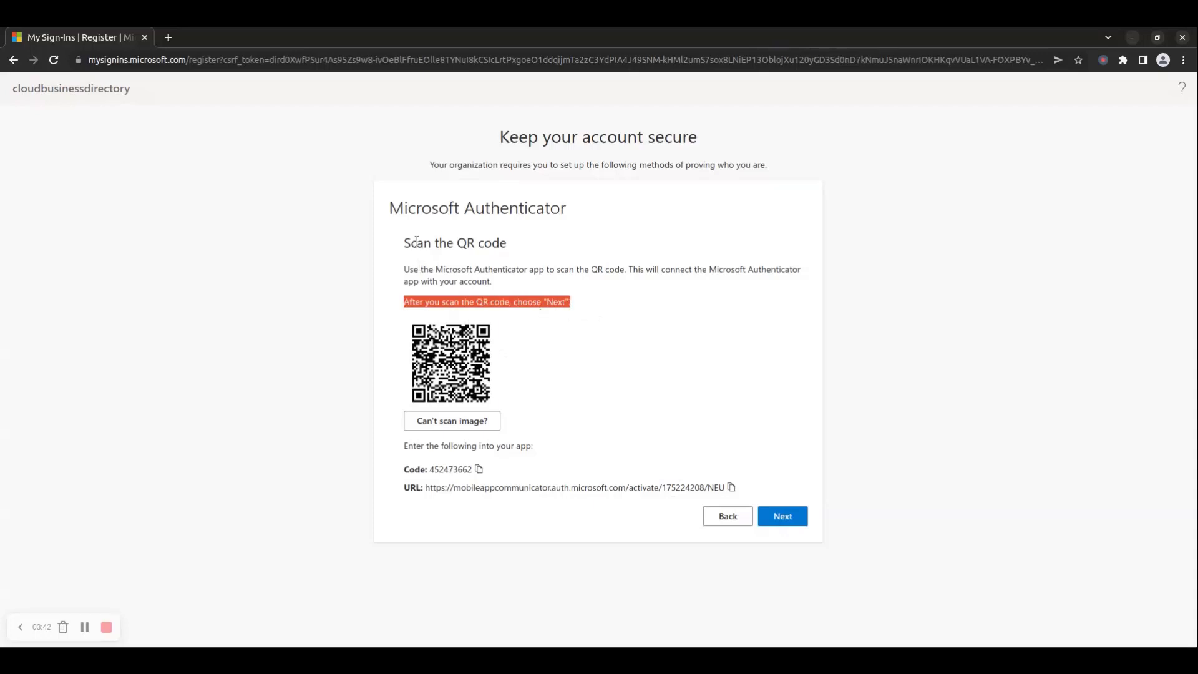
{"action": "left_click_drag", "start_coordinate": [407, 243], "coordinate": [548, 291]}
{"action": "left_click", "coordinate": [627, 310]}
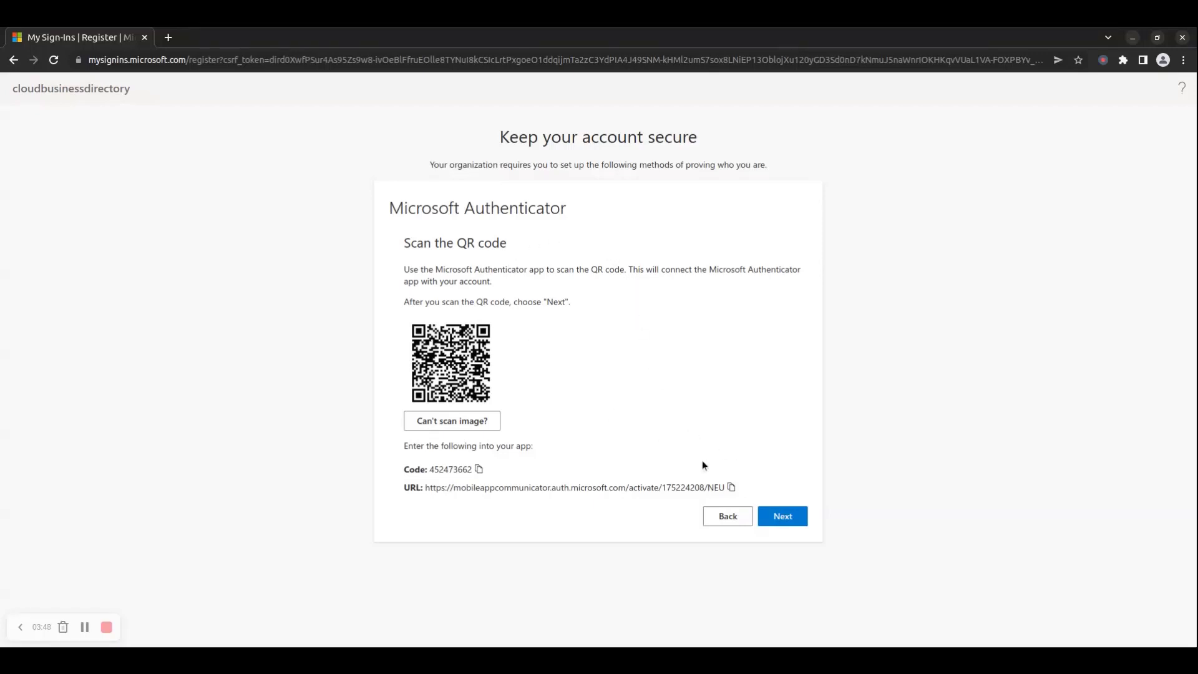
Back out to 'Start by getting the app' and highlight the 'Keep your account secure' heading.
{"action": "left_click", "coordinate": [728, 517]}
{"action": "left_click", "coordinate": [729, 338]}
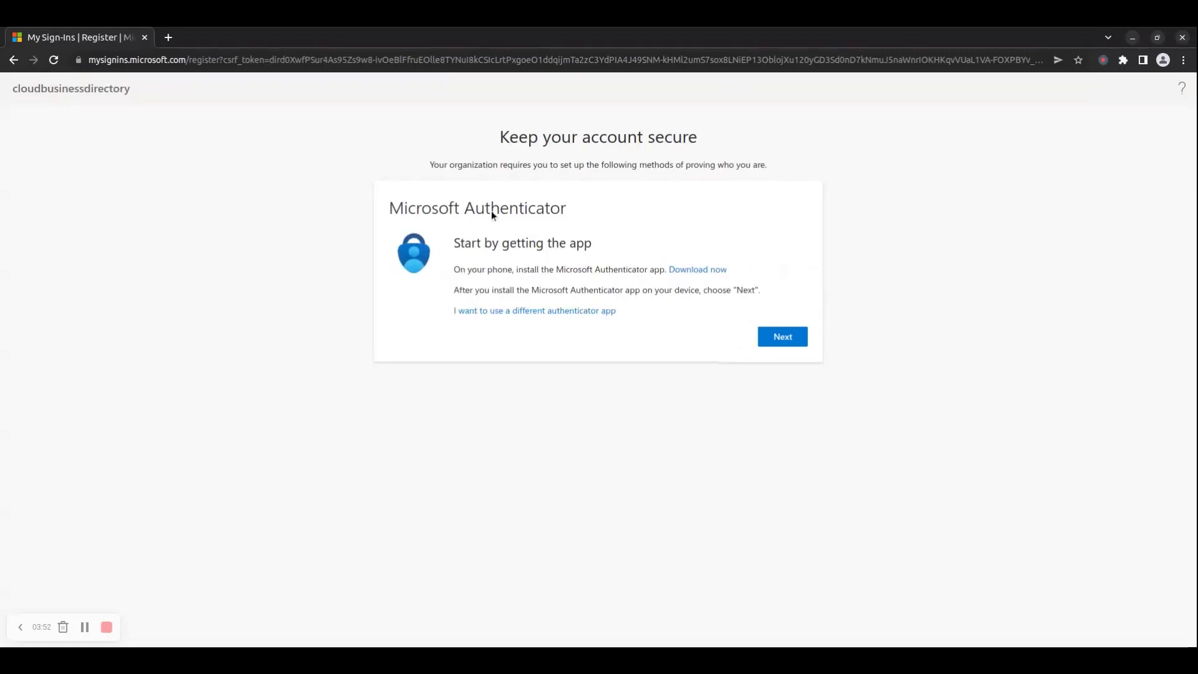
{"action": "left_click_drag", "start_coordinate": [488, 140], "coordinate": [773, 166]}
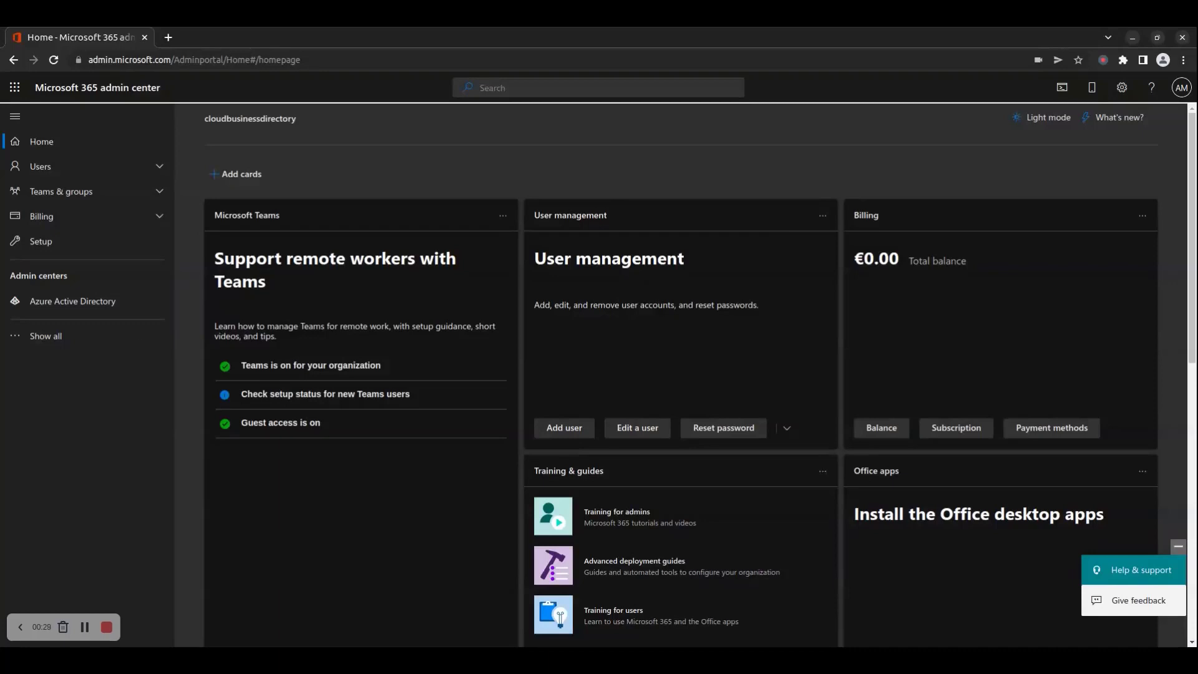
Load aad.portal.azure.com in a new tab and go to the directory's Properties page.
{"action": "left_click", "coordinate": [167, 37]}
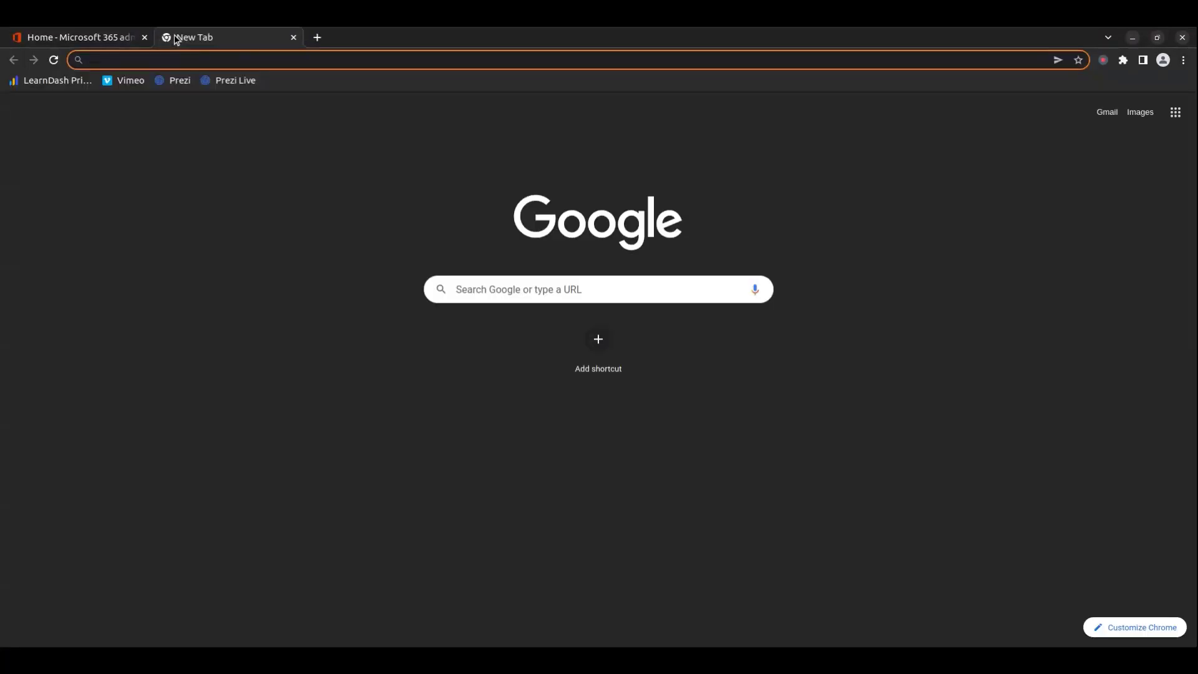
{"action": "type", "text": "aad."}
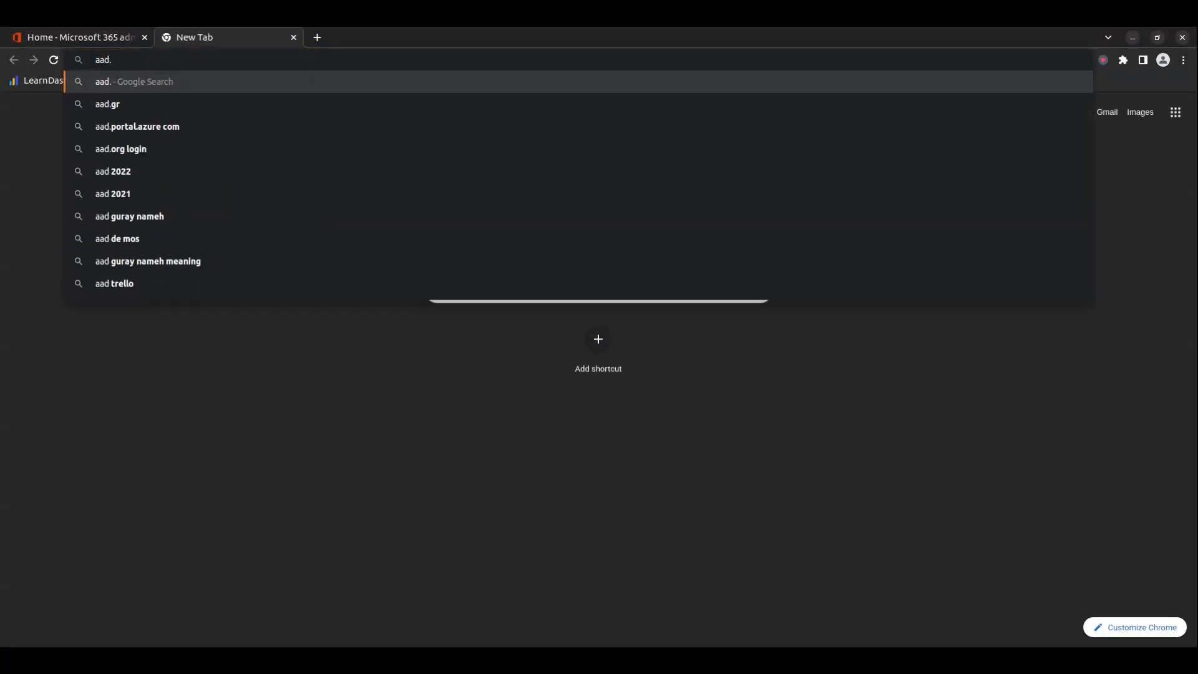
{"action": "type", "text": "portal.azure.com"}
{"action": "key", "text": "Return"}
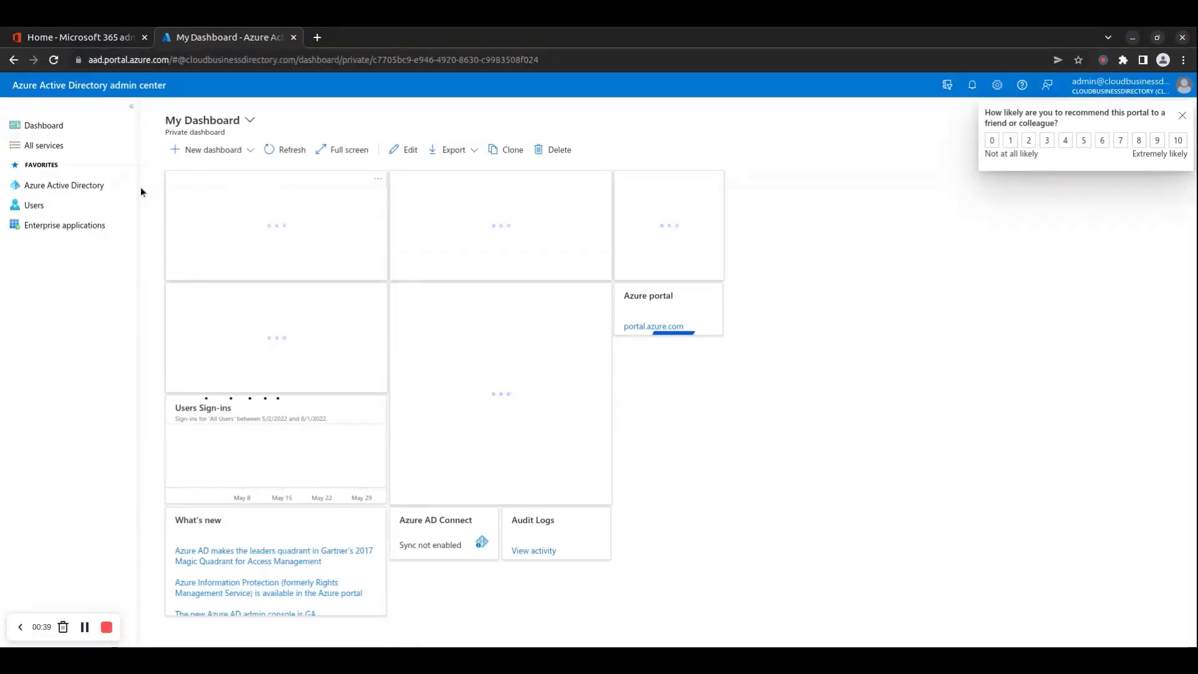
{"action": "left_click", "coordinate": [69, 187]}
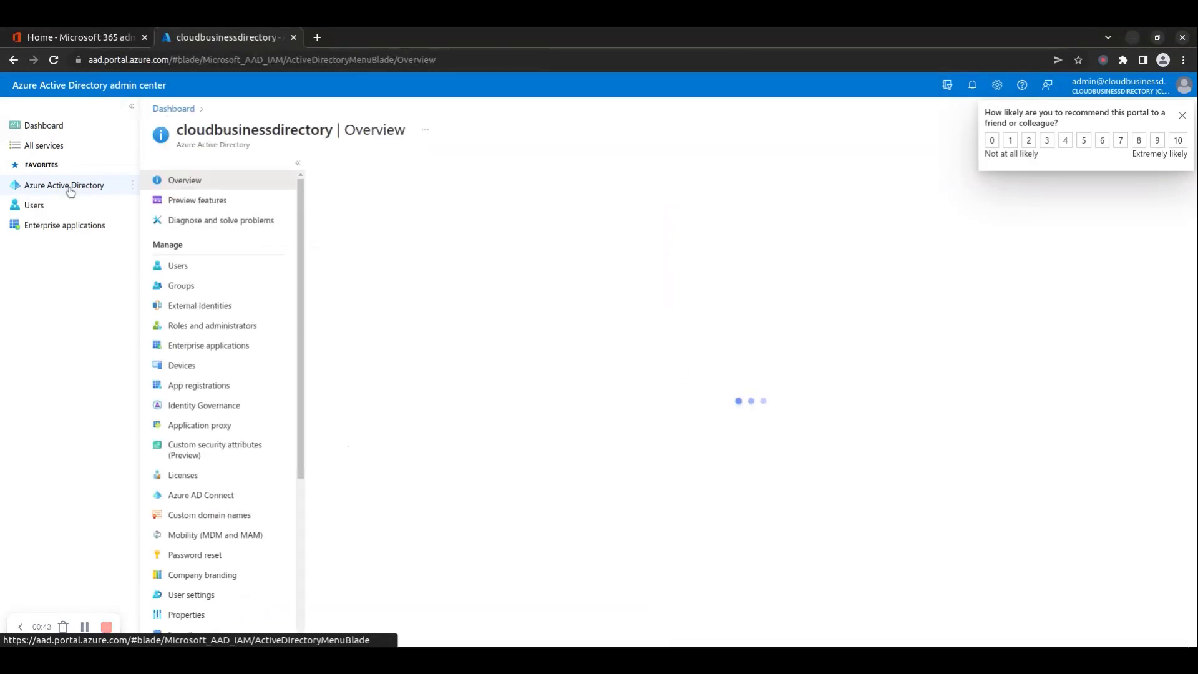
{"action": "scroll", "coordinate": [221, 444], "scroll_direction": "down", "scroll_amount": 1}
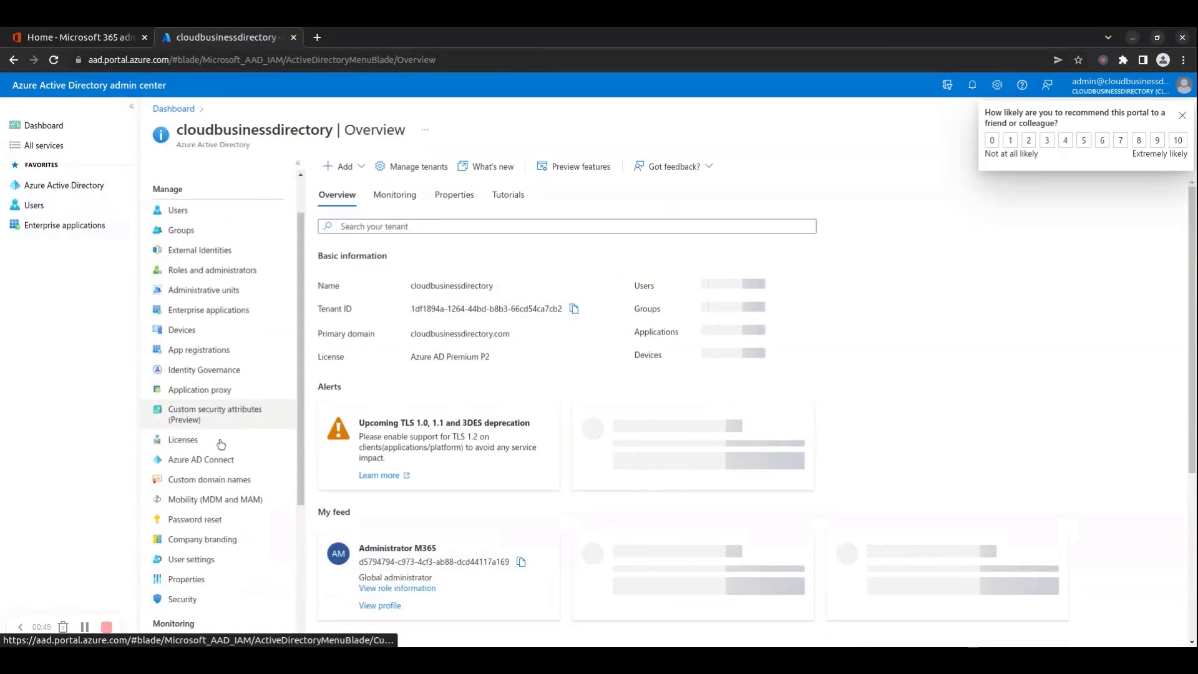
{"action": "scroll", "coordinate": [220, 444], "scroll_direction": "down", "scroll_amount": 2}
{"action": "left_click", "coordinate": [212, 436]}
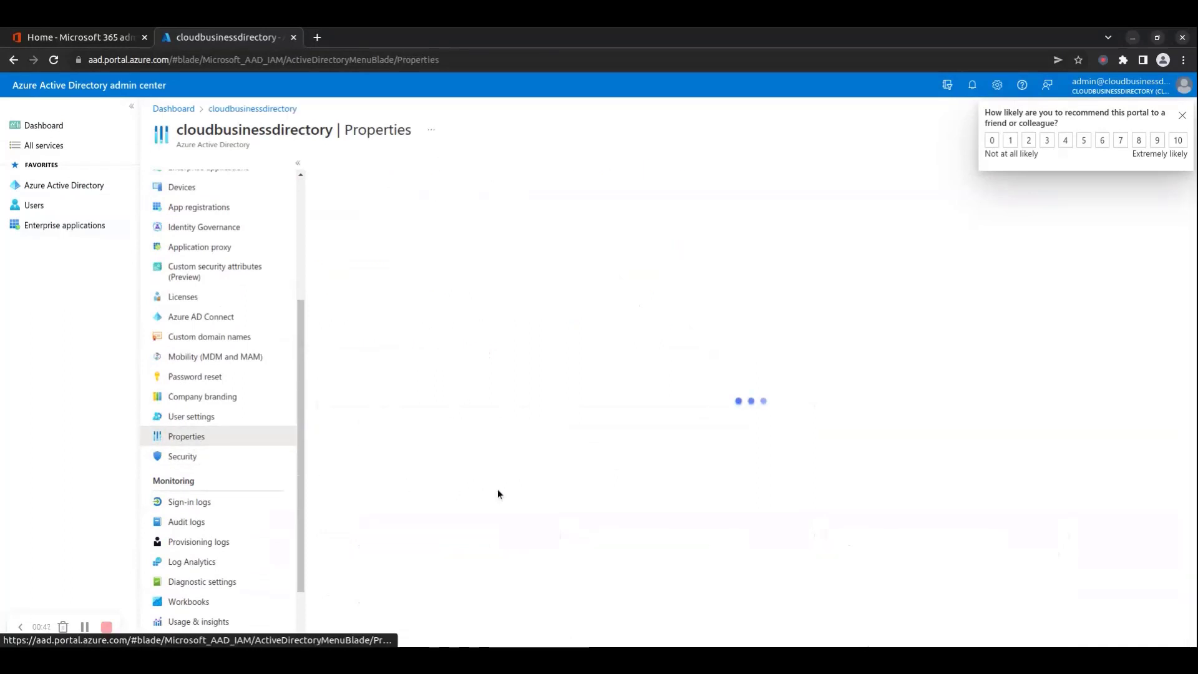
Set Enable Security defaults to No, citing too many MFA challenges, and save.
{"action": "left_click", "coordinate": [368, 589]}
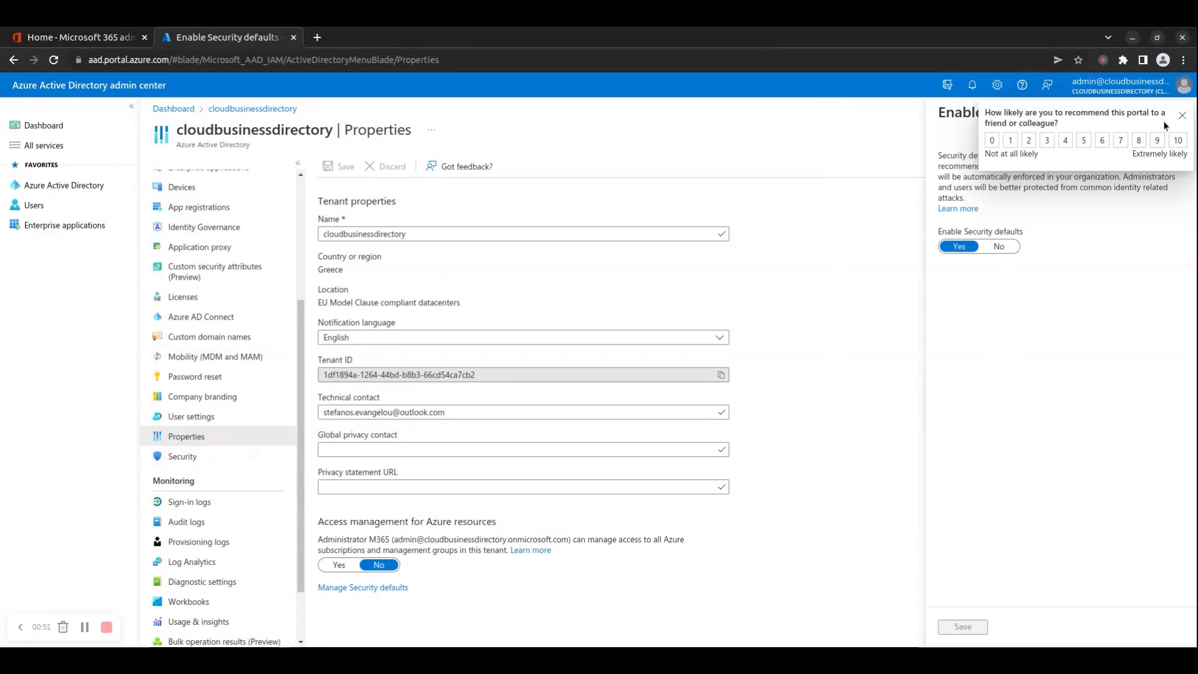
{"action": "left_click", "coordinate": [1182, 115]}
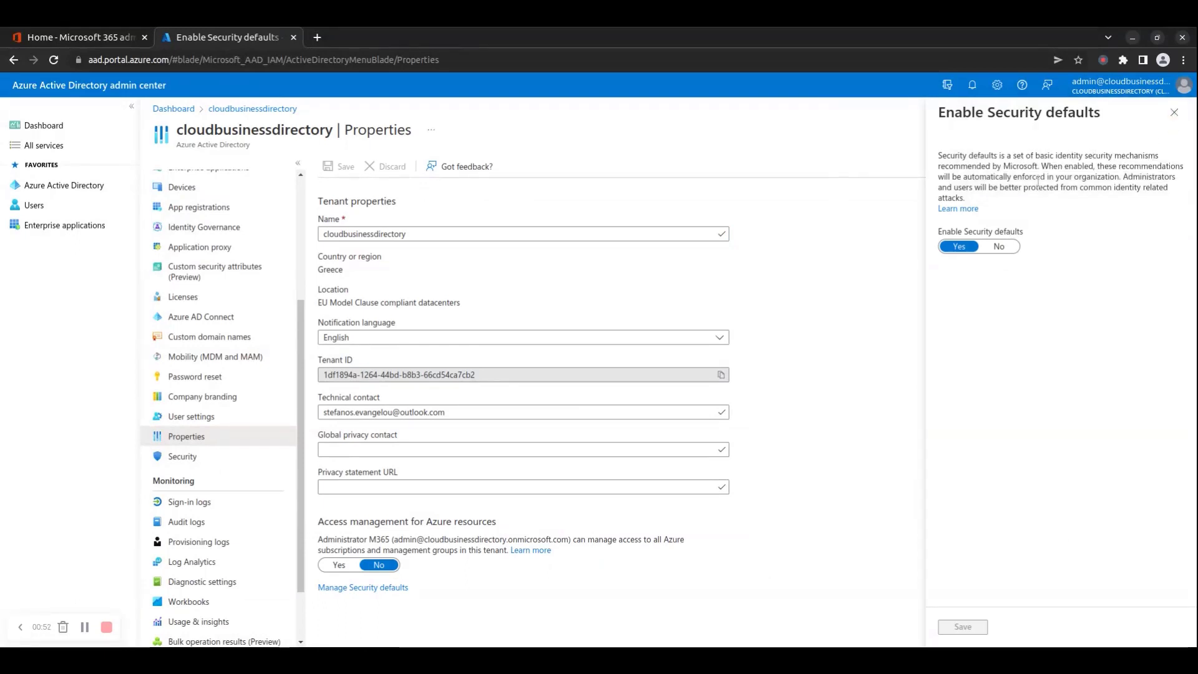
{"action": "left_click", "coordinate": [1000, 247]}
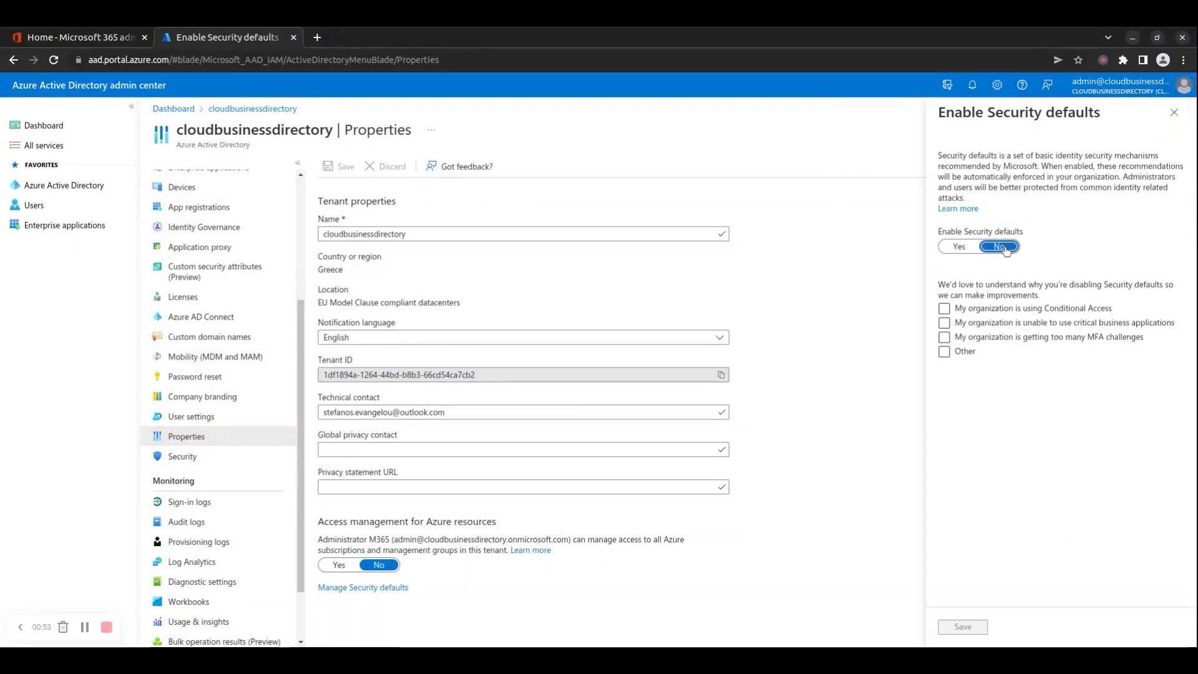
{"action": "left_click", "coordinate": [945, 338]}
{"action": "left_click", "coordinate": [963, 626]}
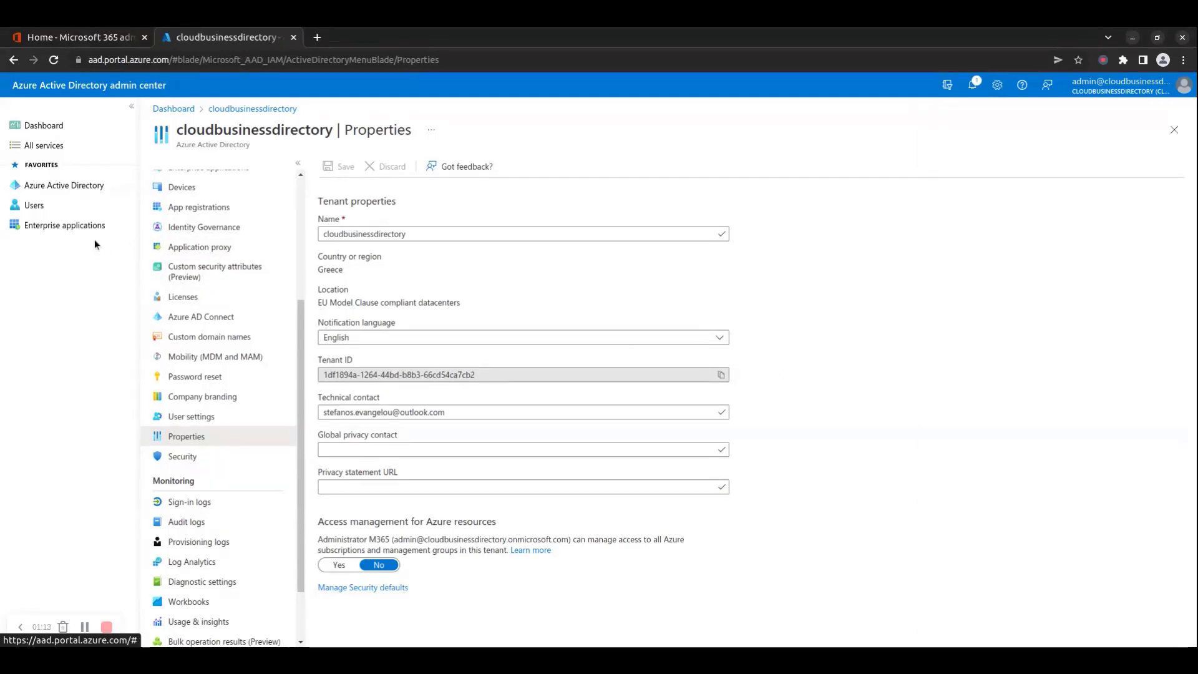
Go through All services and the Security category to Azure AD Authentication methods.
{"action": "left_click", "coordinate": [42, 146]}
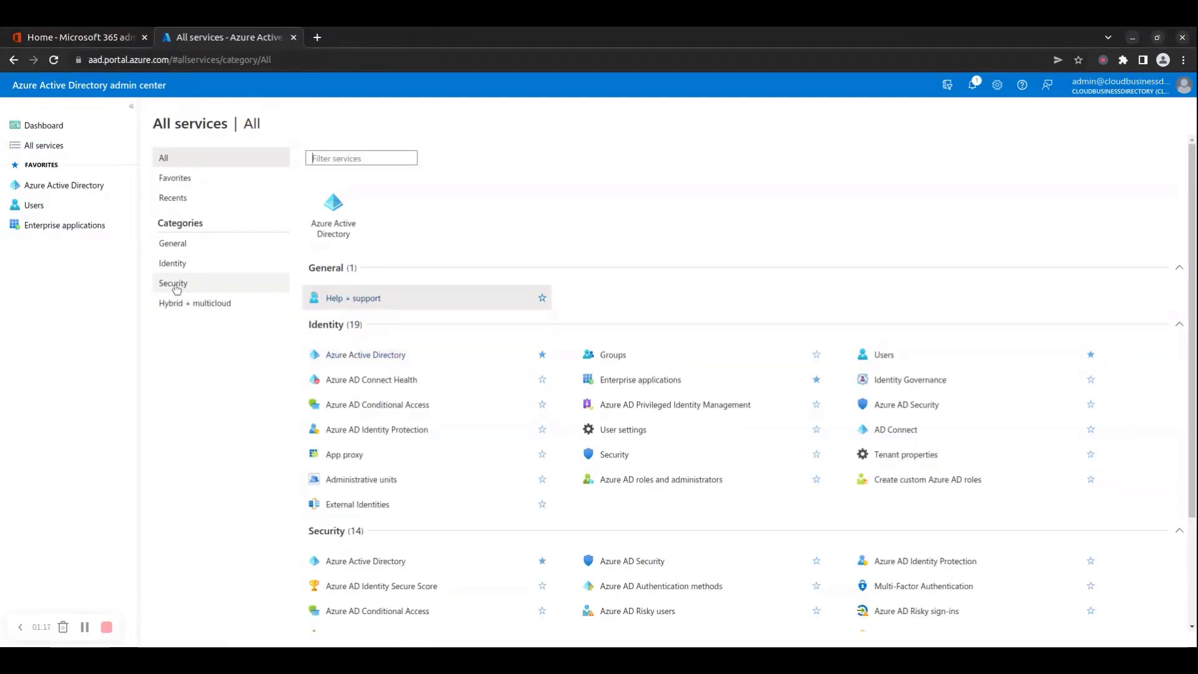
{"action": "left_click", "coordinate": [201, 284]}
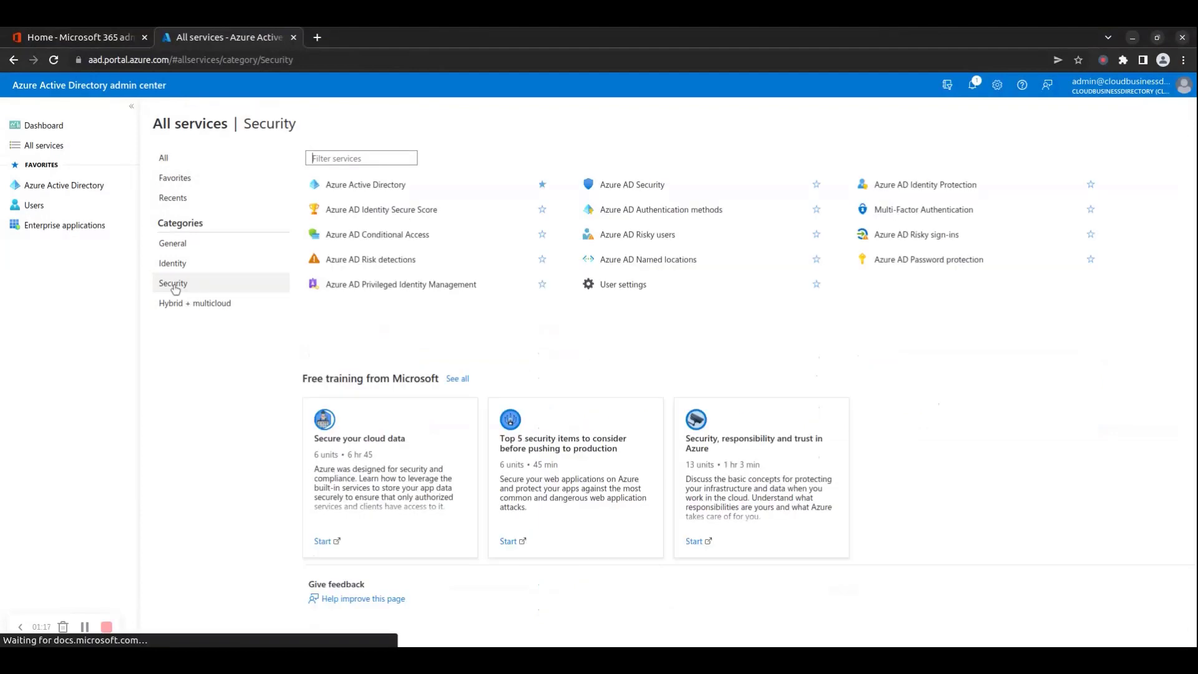
{"action": "left_click", "coordinate": [657, 214]}
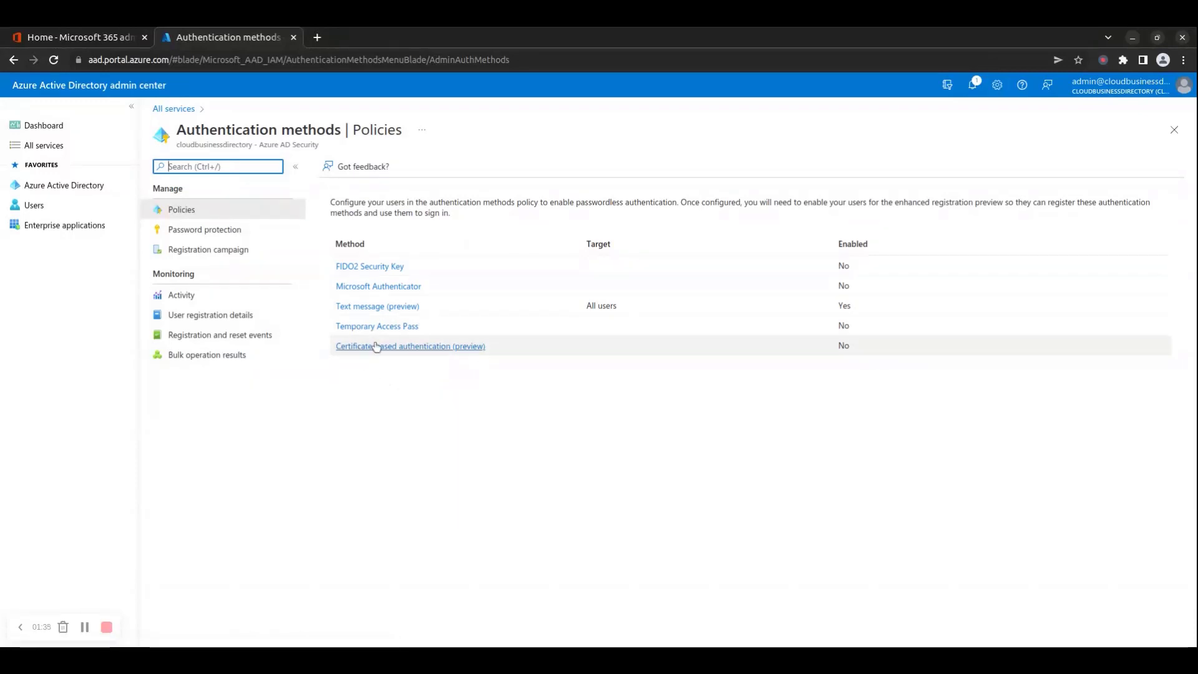
Target Text message (preview) at one selected user, save, and return to Microsoft 365 admin users.
{"action": "left_click", "coordinate": [374, 307]}
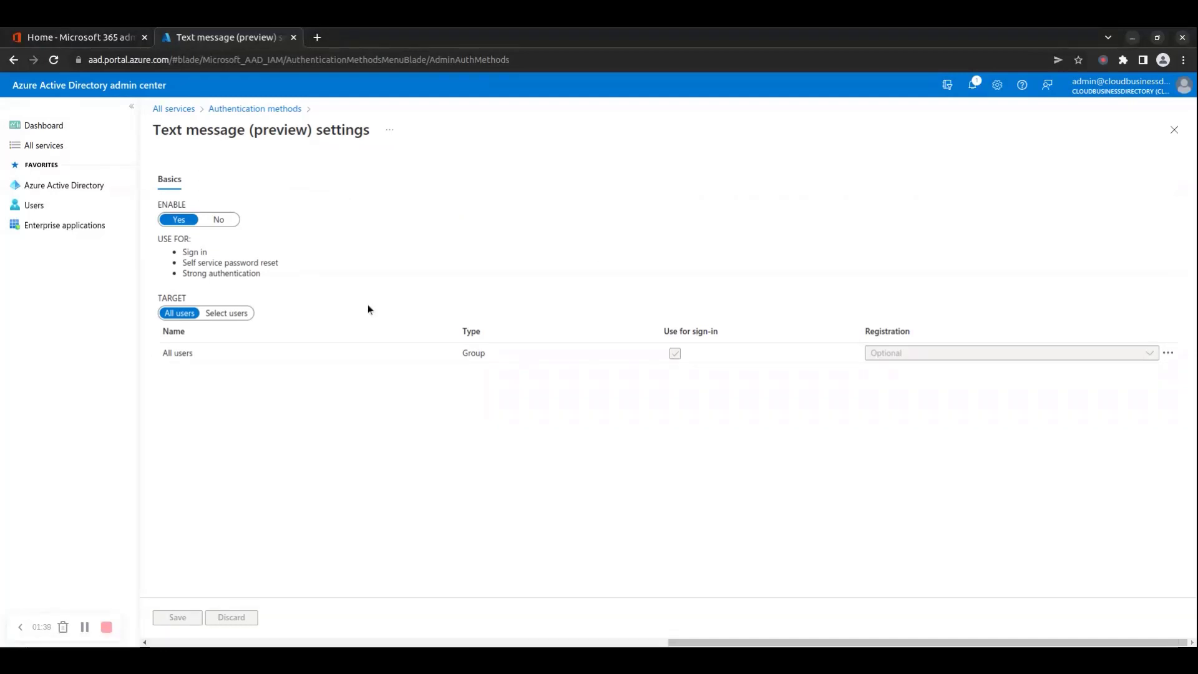
{"action": "left_click", "coordinate": [178, 222]}
{"action": "left_click", "coordinate": [227, 314]}
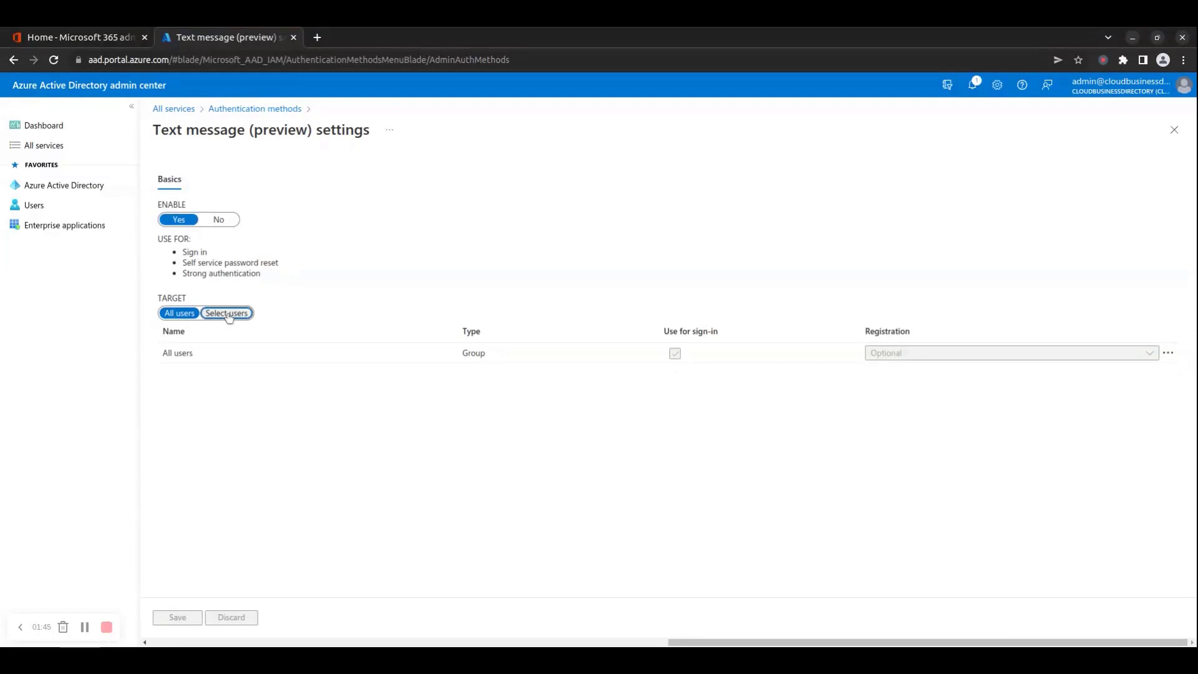
{"action": "left_click", "coordinate": [212, 332]}
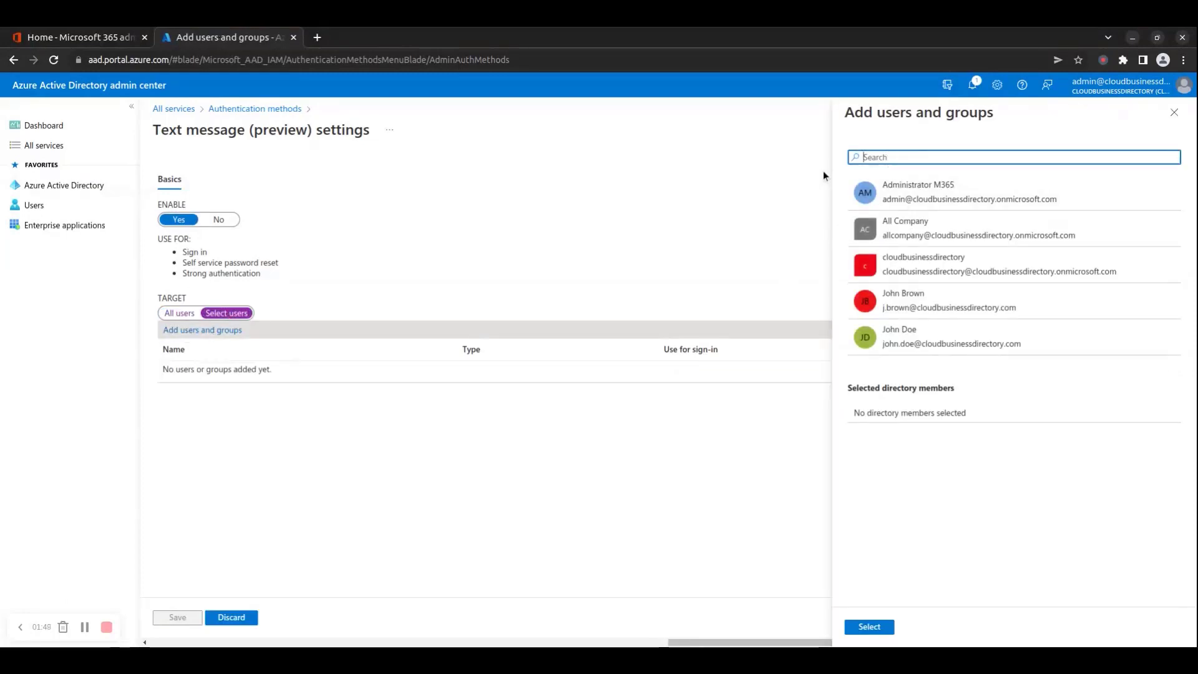
{"action": "left_click", "coordinate": [909, 341]}
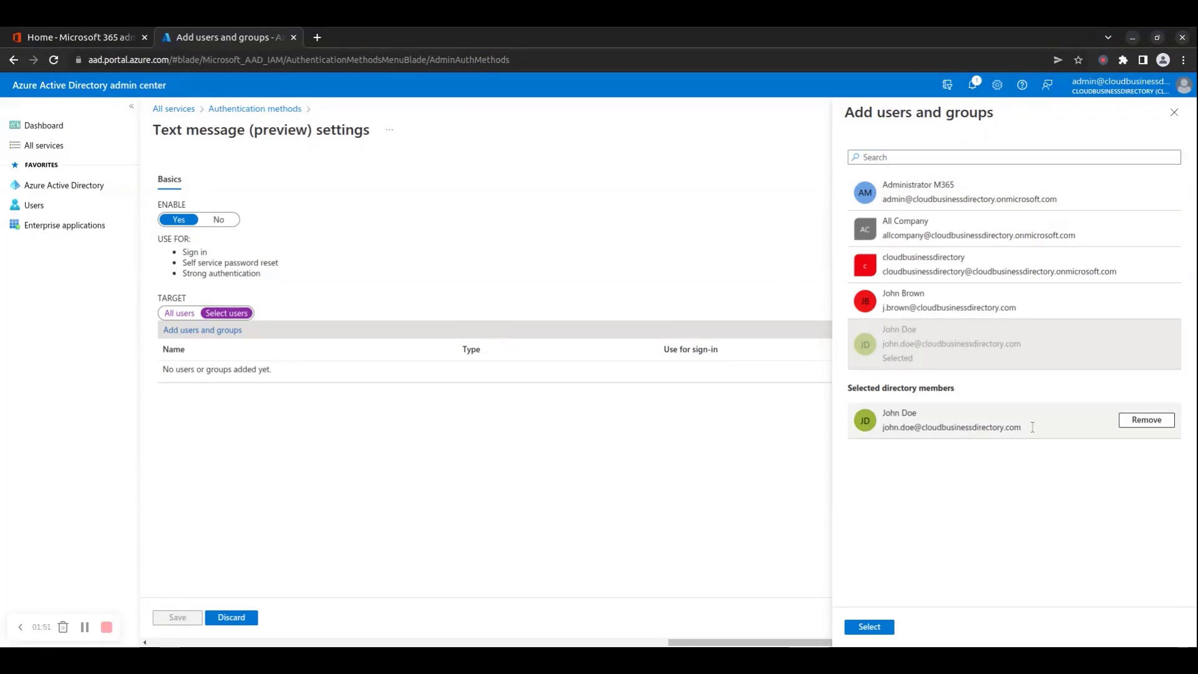
{"action": "left_click", "coordinate": [885, 627]}
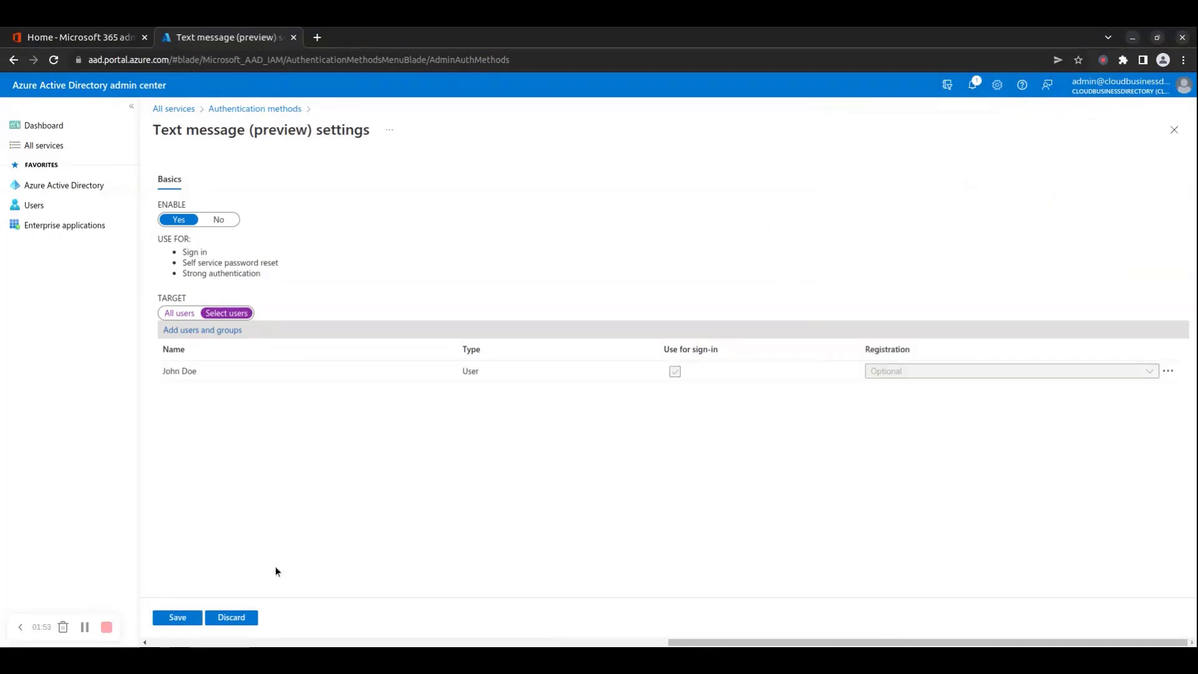
{"action": "left_click", "coordinate": [172, 620]}
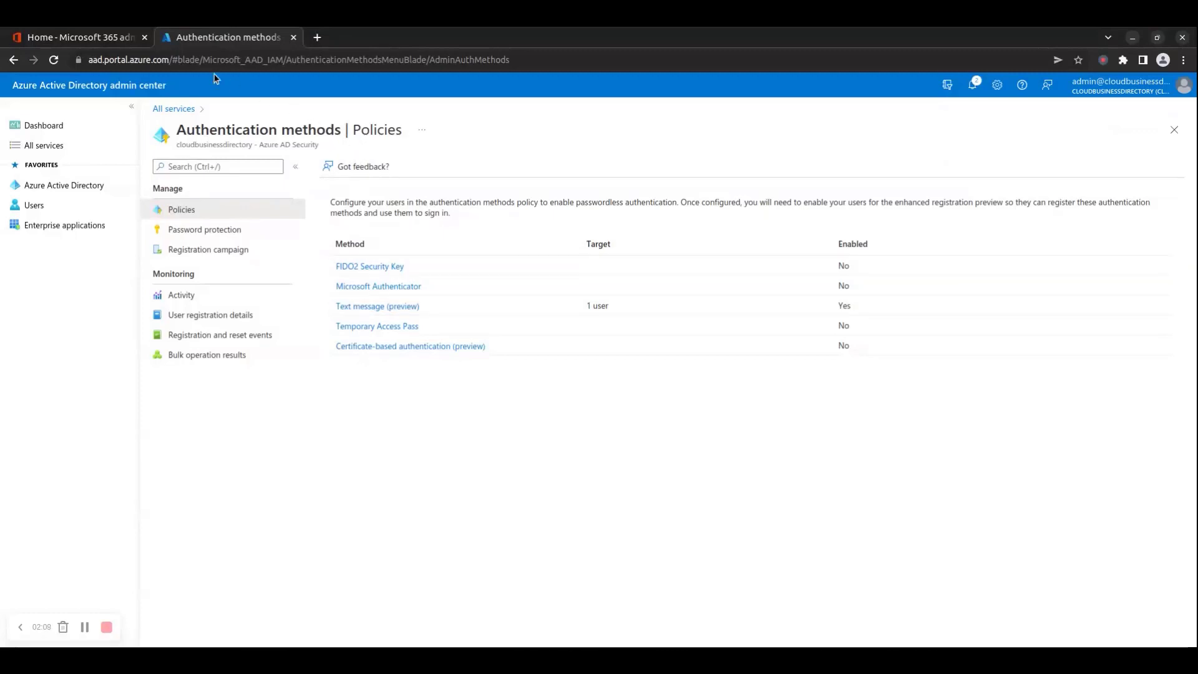
{"action": "left_click", "coordinate": [108, 39]}
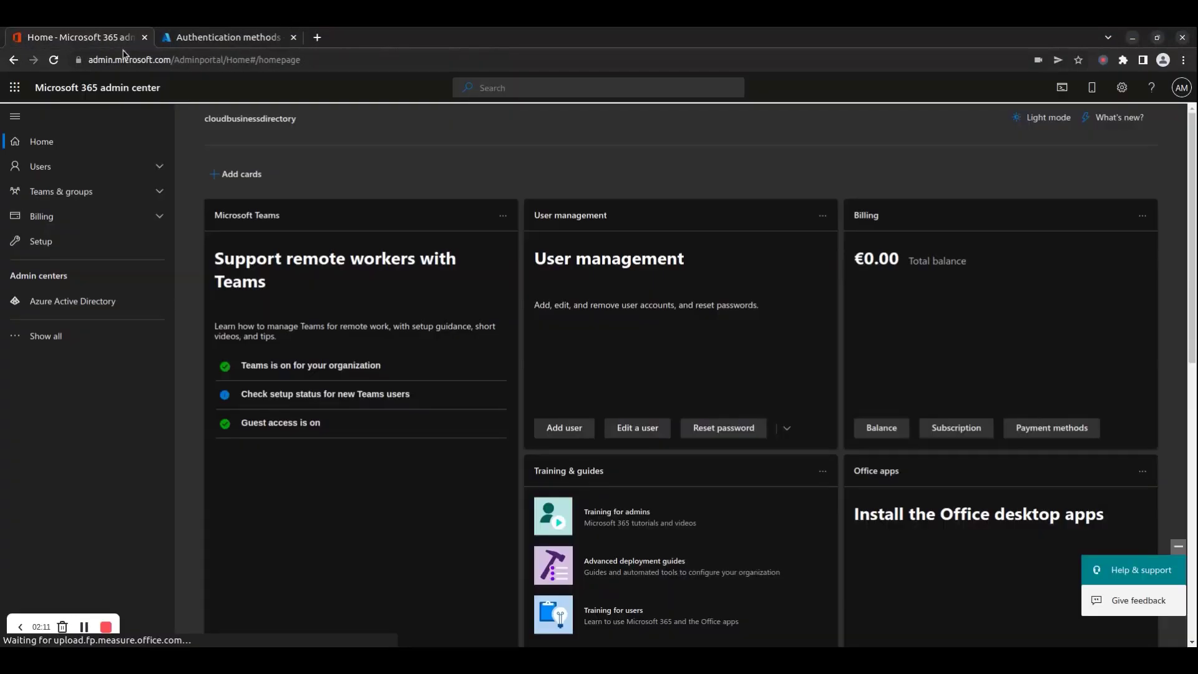
{"action": "left_click", "coordinate": [80, 168]}
Go from Active users to the per-user multi-factor authentication page.
{"action": "left_click", "coordinate": [74, 192]}
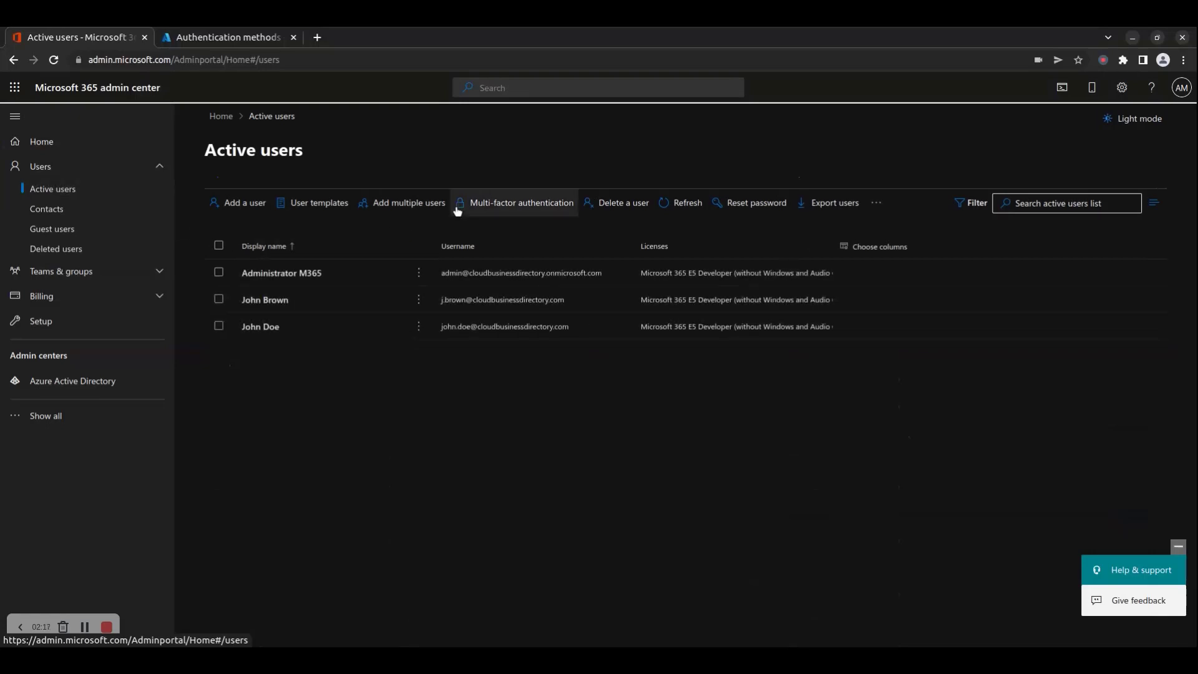
{"action": "left_click", "coordinate": [529, 209]}
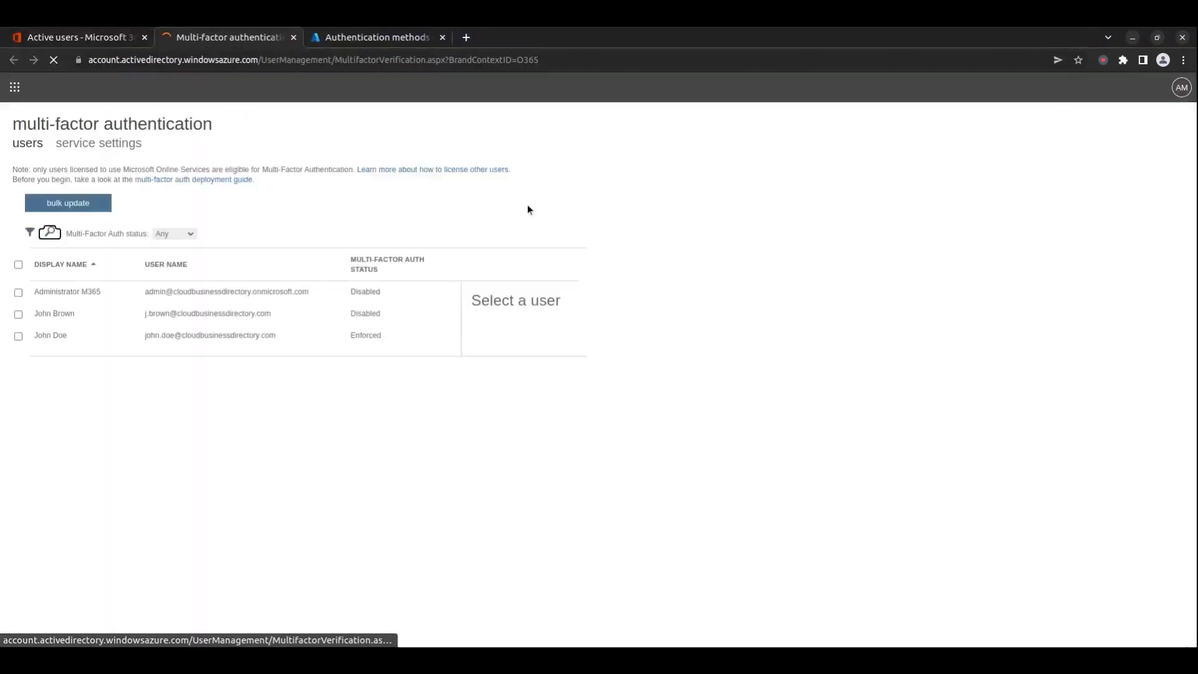
{"action": "left_click_drag", "start_coordinate": [206, 125], "coordinate": [12, 126]}
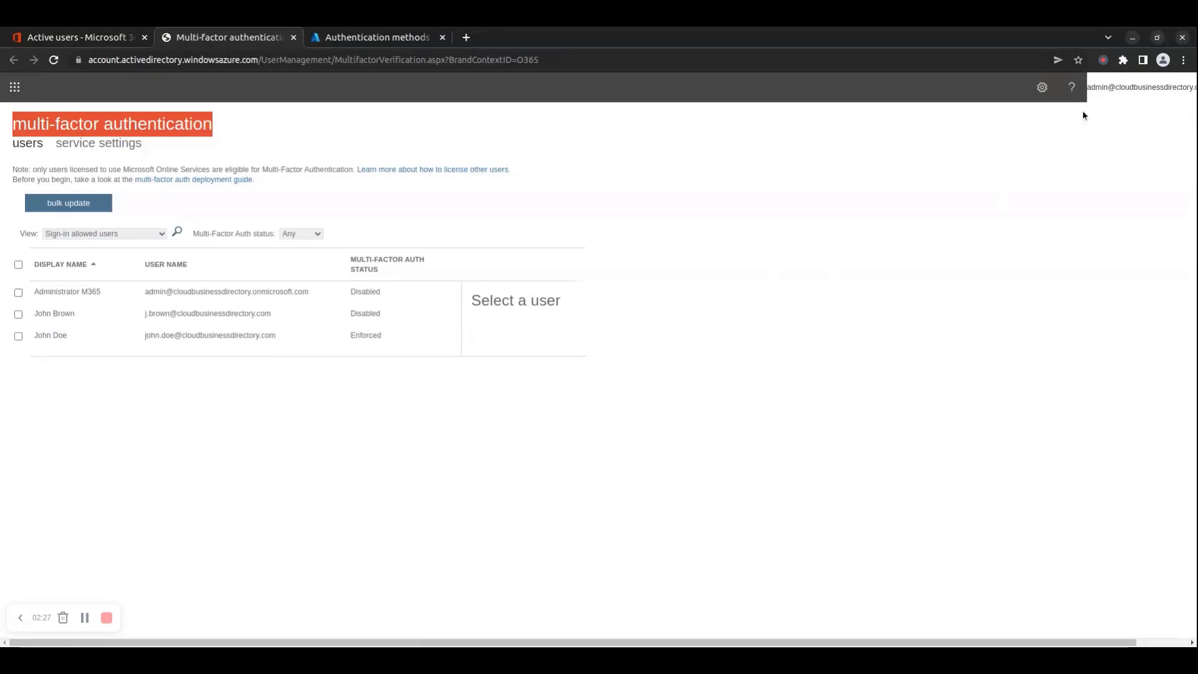
{"action": "left_click", "coordinate": [295, 474]}
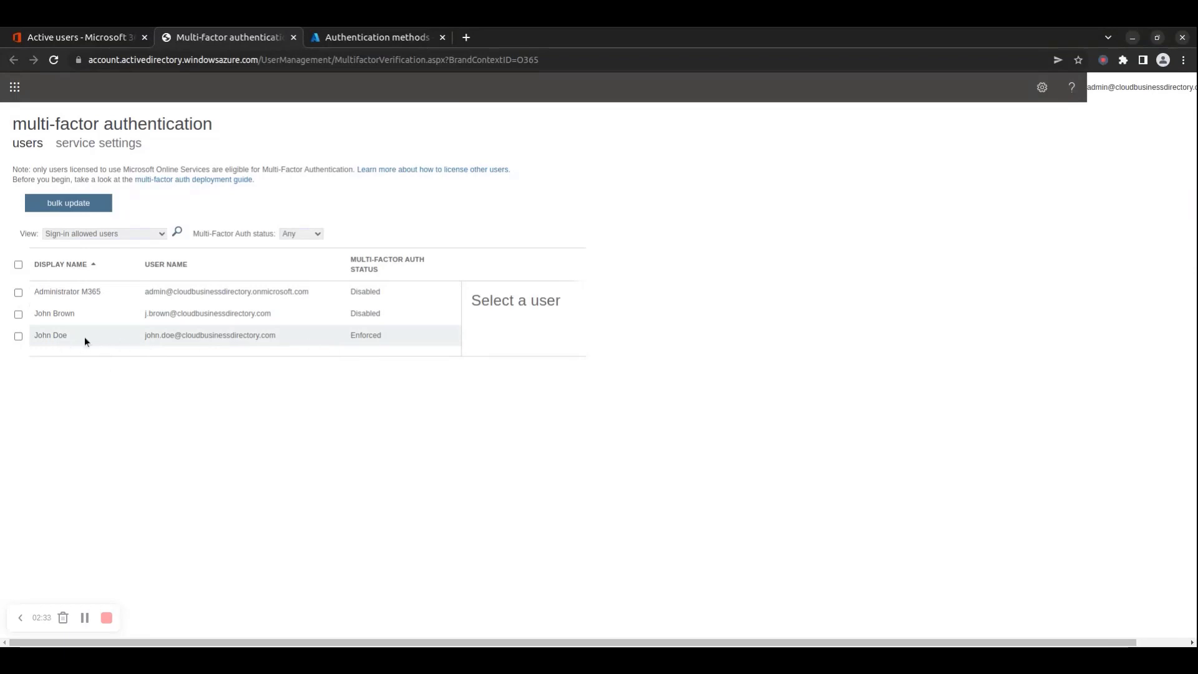
Disable multi-factor authentication for the user whose status is Enforced.
{"action": "left_click", "coordinate": [18, 336]}
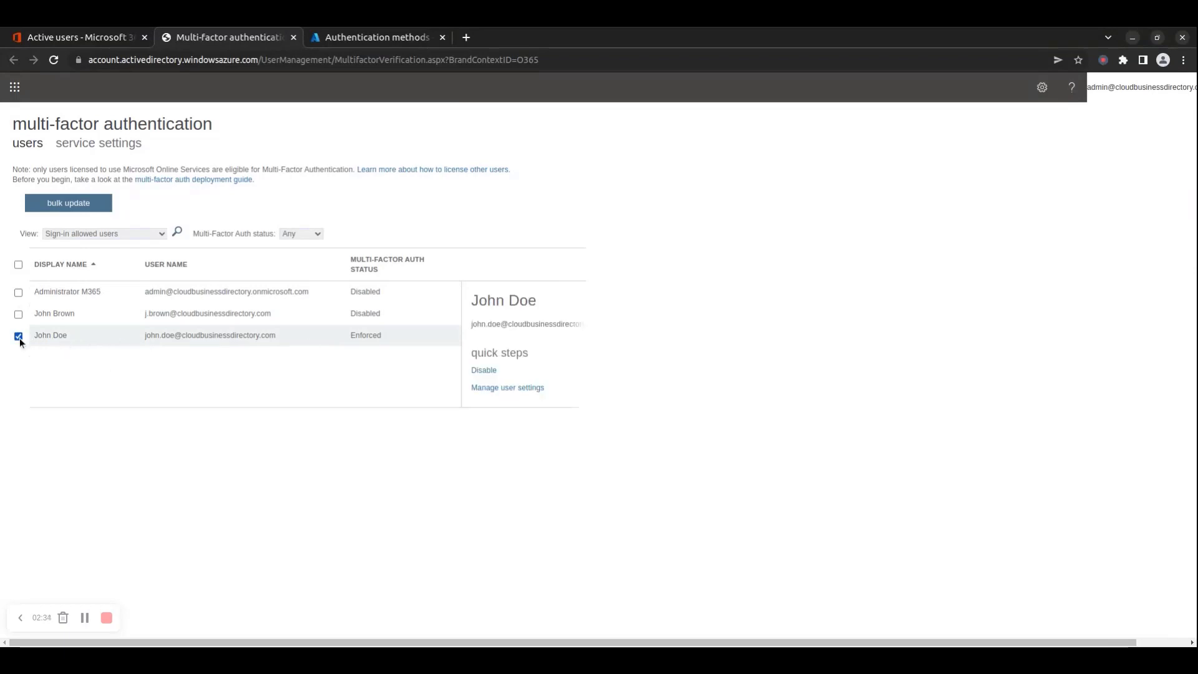
{"action": "left_click", "coordinate": [490, 373]}
{"action": "left_click", "coordinate": [708, 404]}
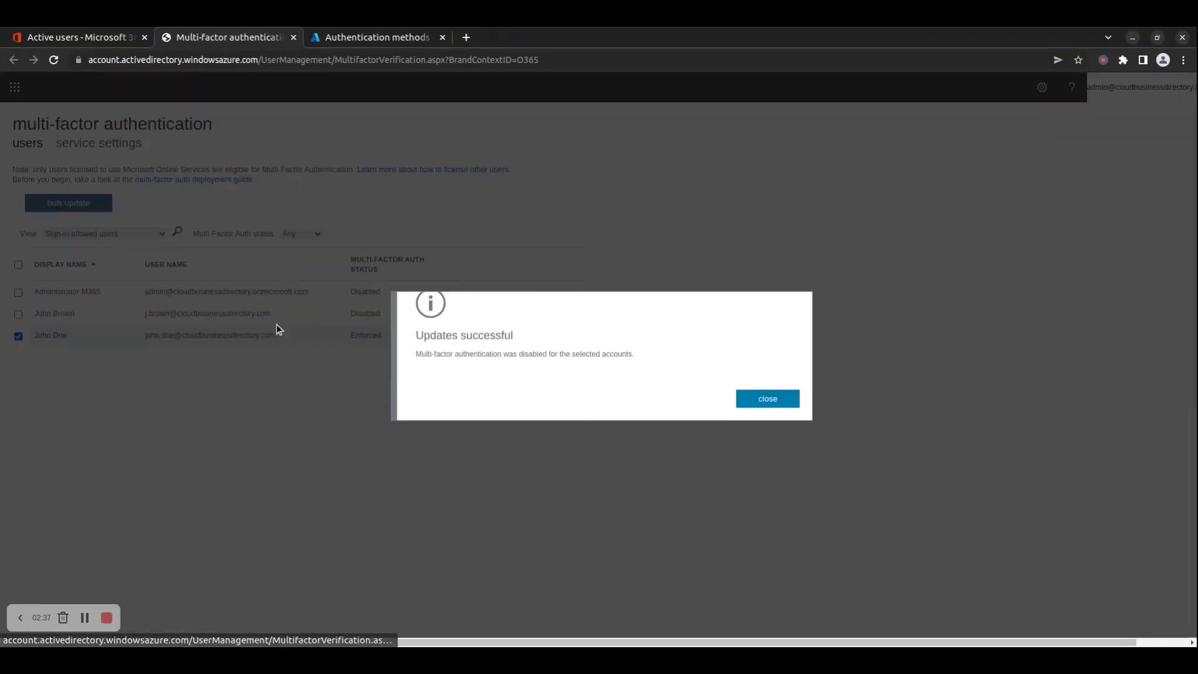
{"action": "left_click", "coordinate": [763, 400]}
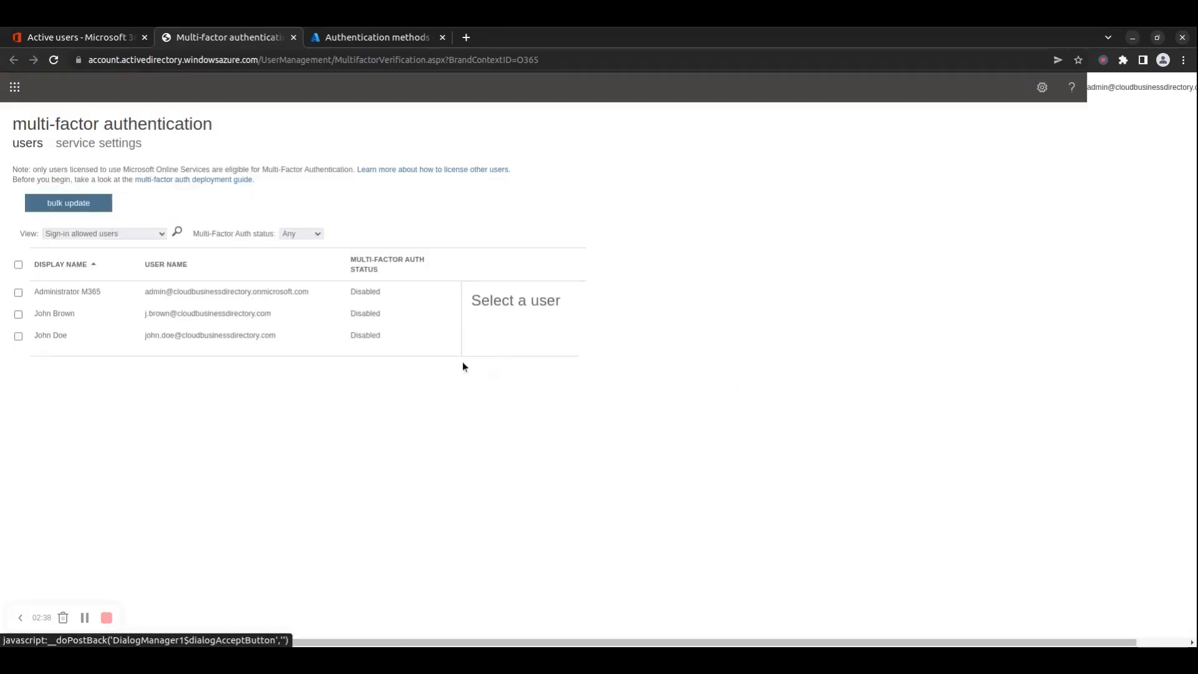
In Manage user settings, delete the third user's existing app passwords, then reselect that user.
{"action": "left_click", "coordinate": [17, 337]}
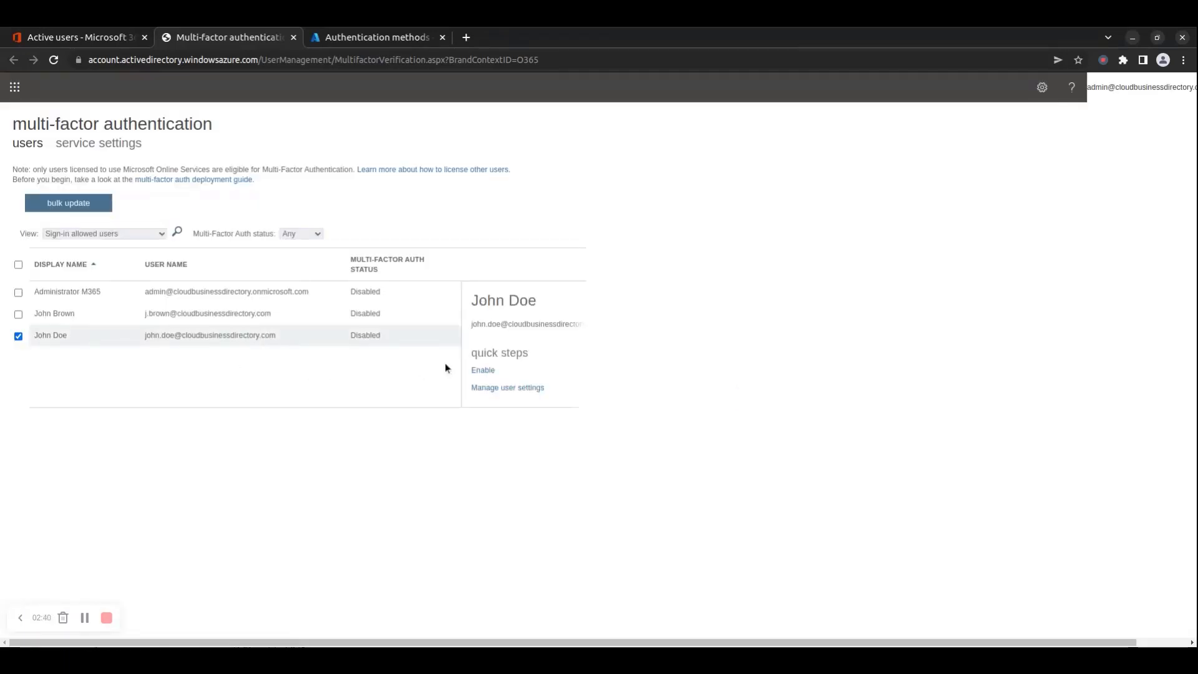
{"action": "left_click", "coordinate": [483, 390]}
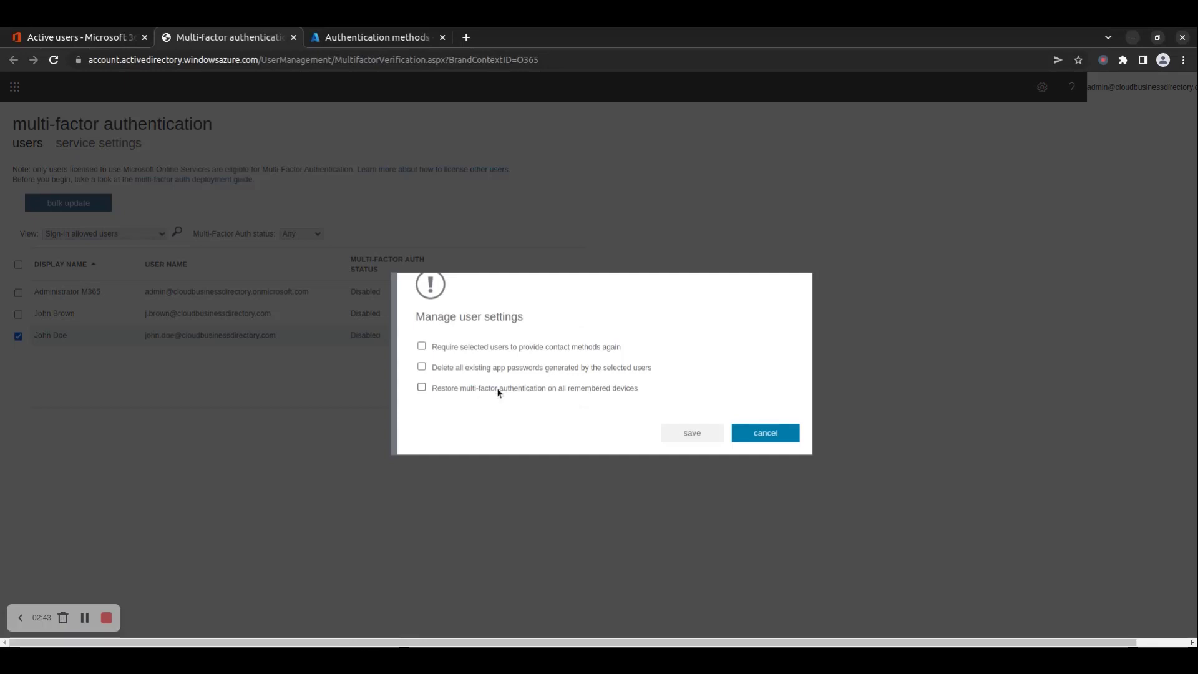
{"action": "left_click_drag", "start_coordinate": [436, 347], "coordinate": [591, 347]}
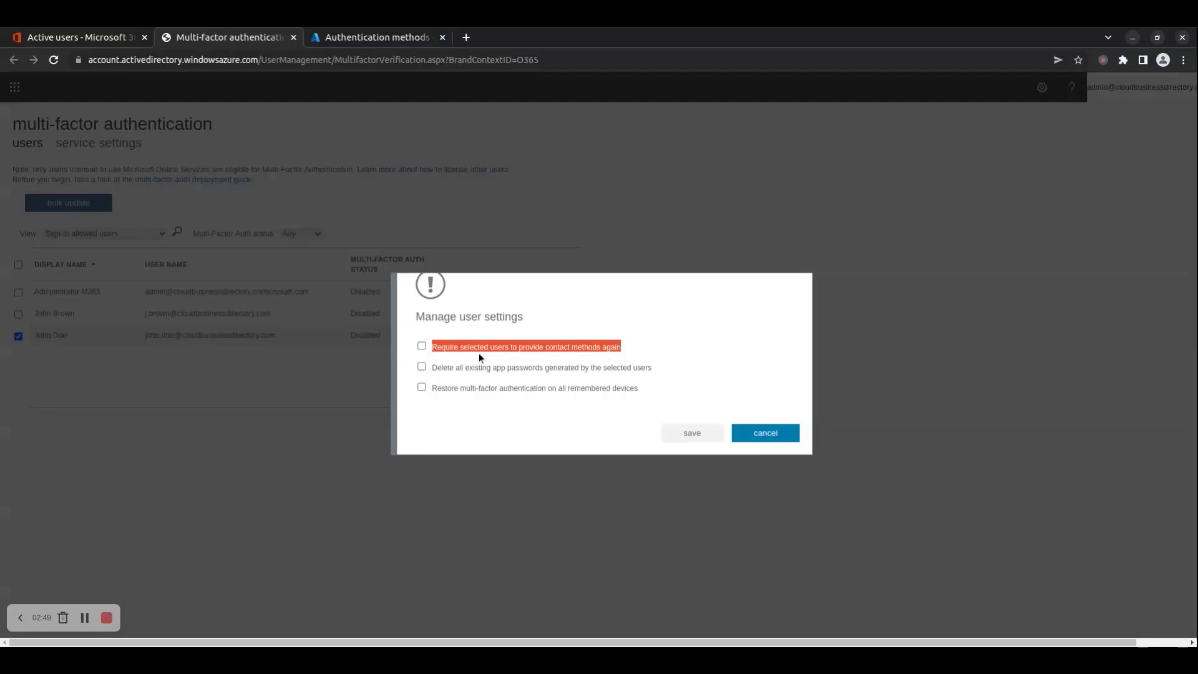
{"action": "left_click_drag", "start_coordinate": [437, 367], "coordinate": [669, 369]}
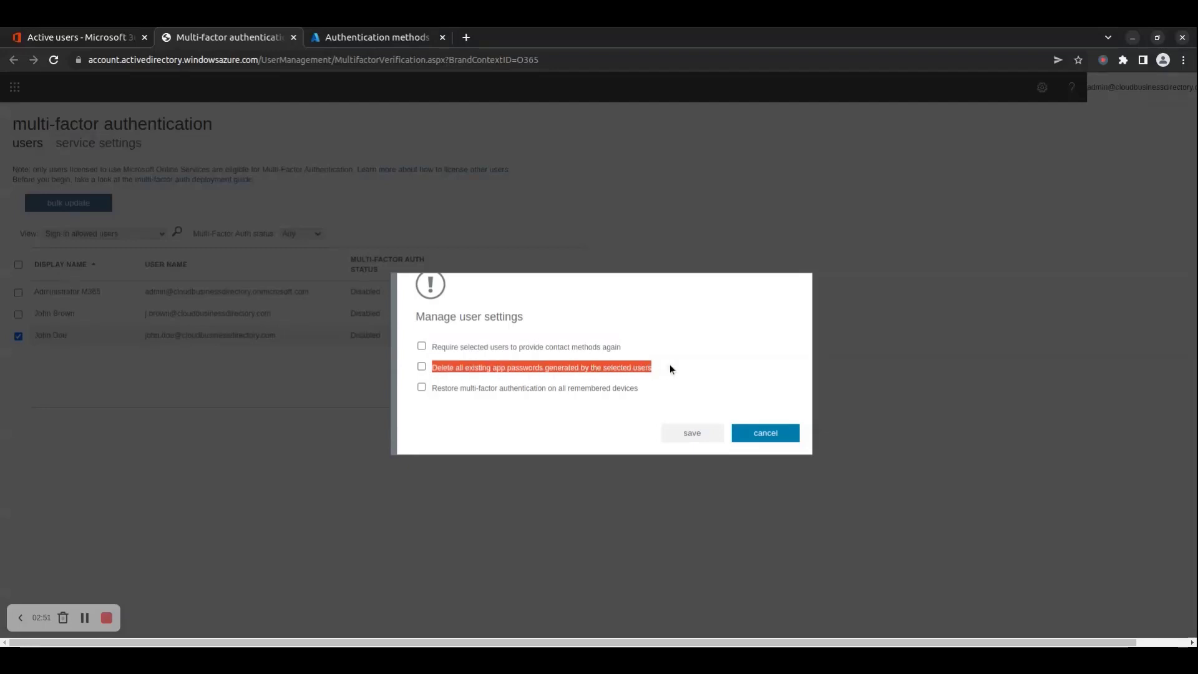
{"action": "left_click", "coordinate": [421, 367]}
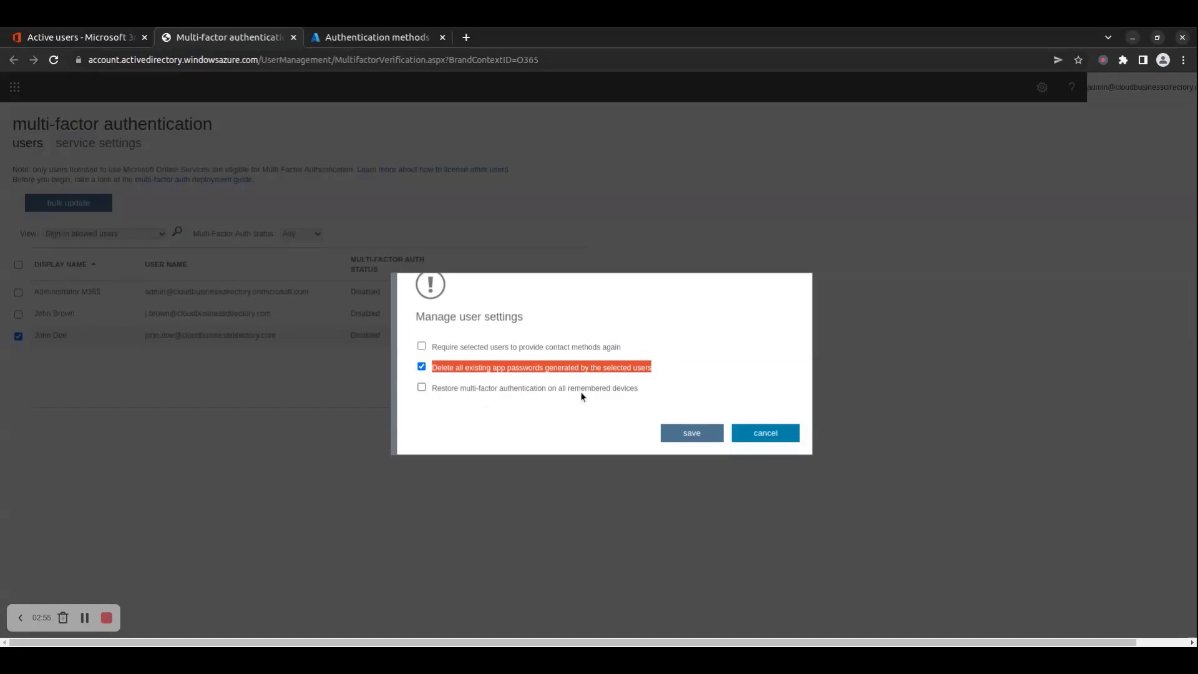
{"action": "left_click", "coordinate": [687, 432]}
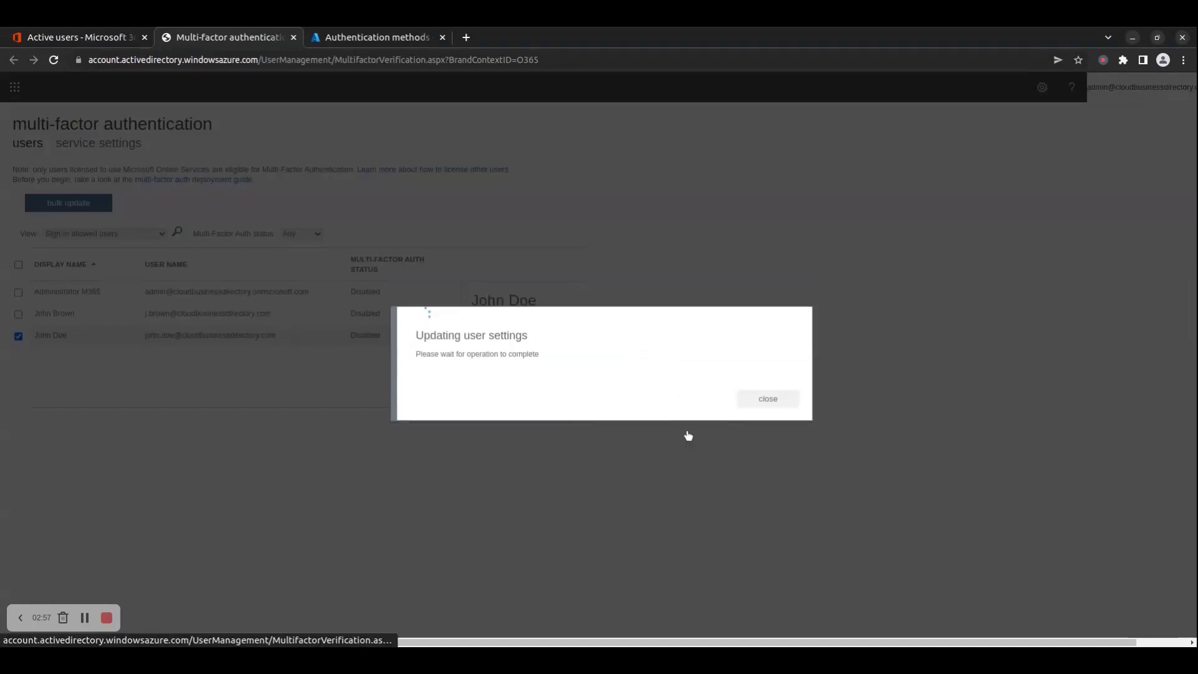
{"action": "left_click", "coordinate": [763, 398]}
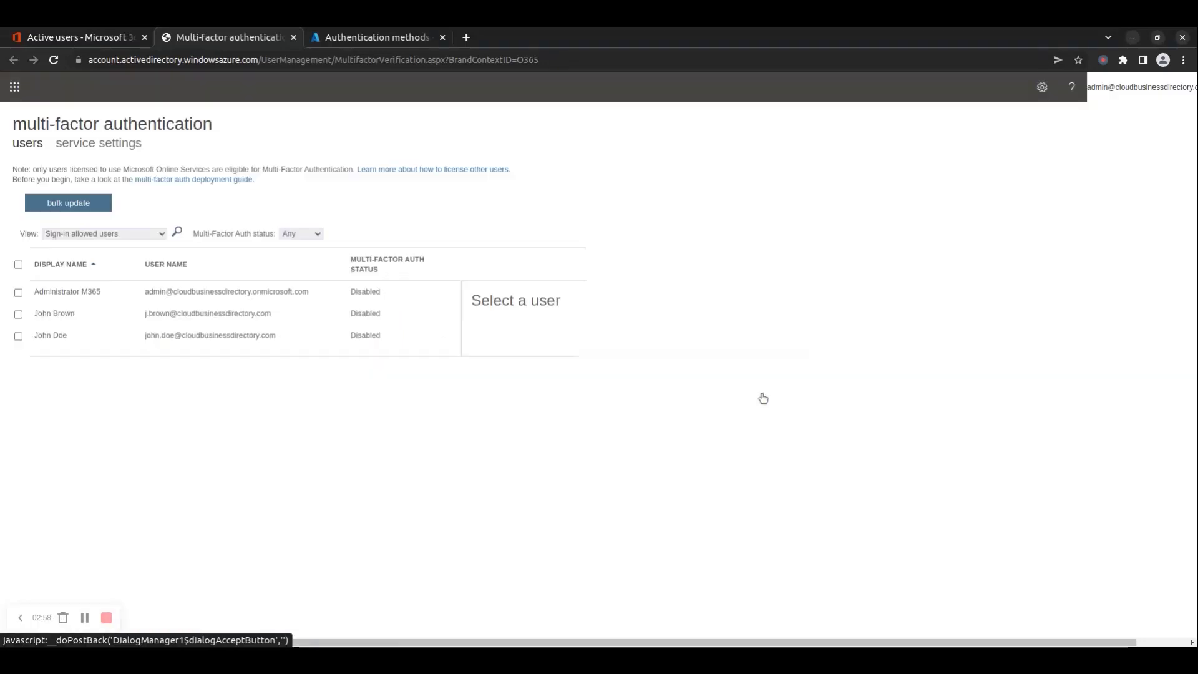
{"action": "left_click", "coordinate": [18, 337]}
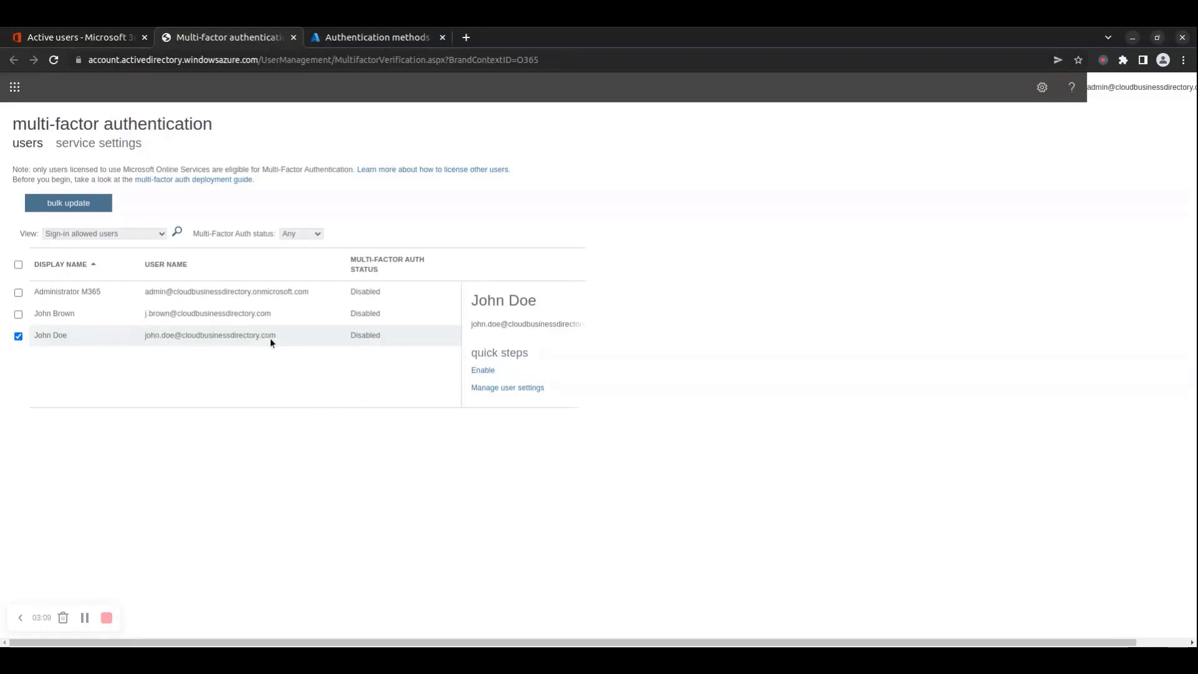
Enable multi-factor auth for the third user and reselect them to check the new options.
{"action": "left_click", "coordinate": [485, 372]}
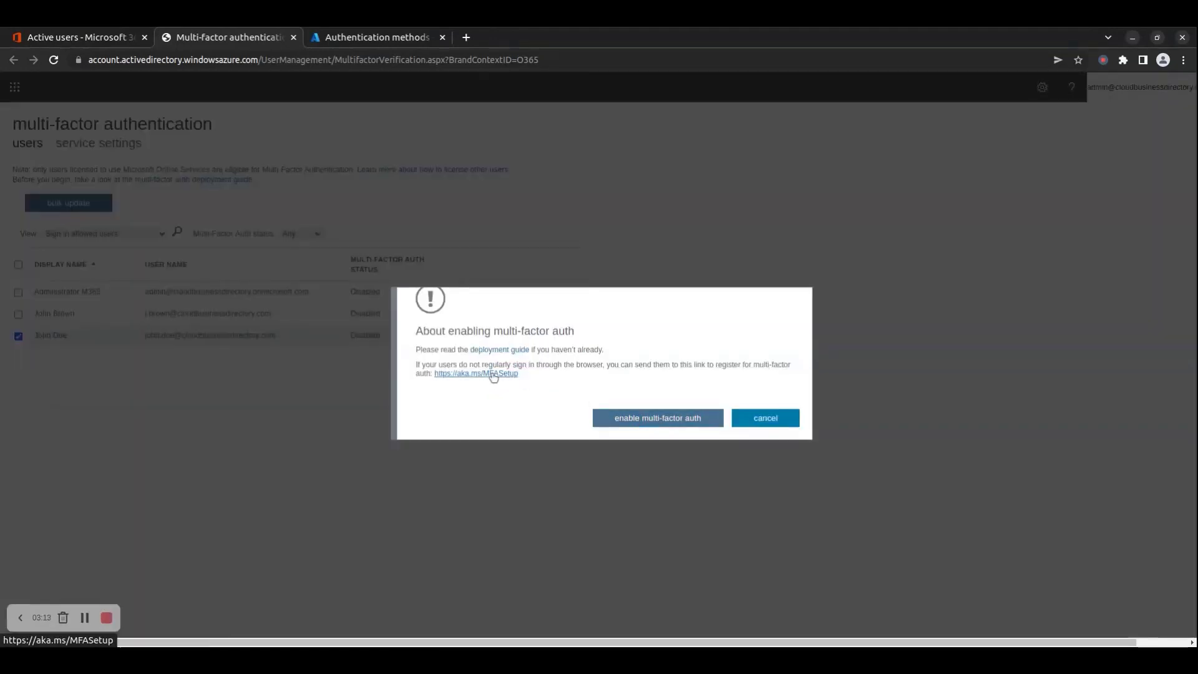
{"action": "left_click_drag", "start_coordinate": [525, 377], "coordinate": [436, 377]}
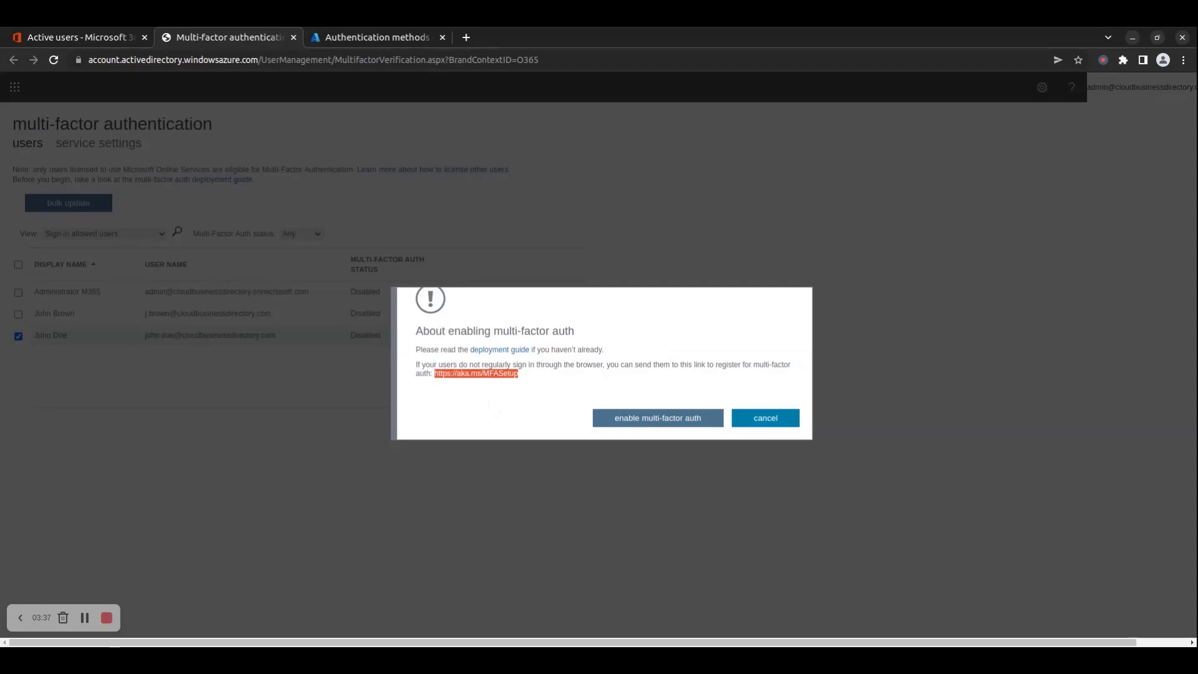
{"action": "left_click", "coordinate": [632, 421]}
{"action": "left_click", "coordinate": [774, 402]}
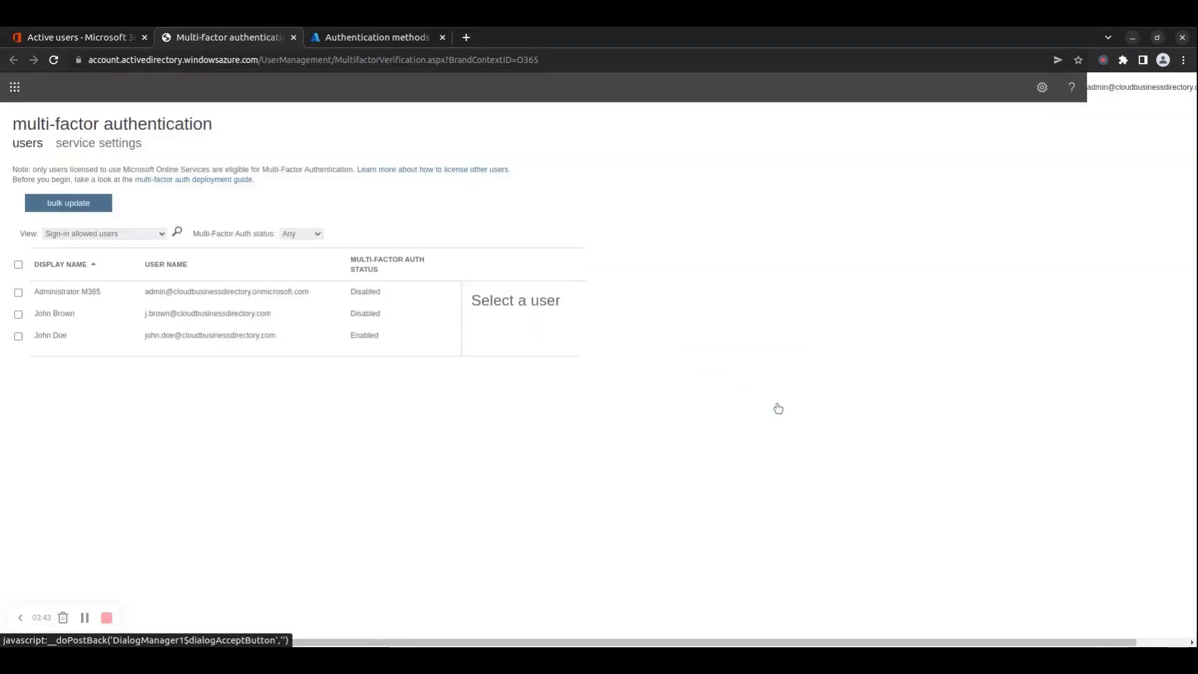
{"action": "left_click", "coordinate": [346, 335]}
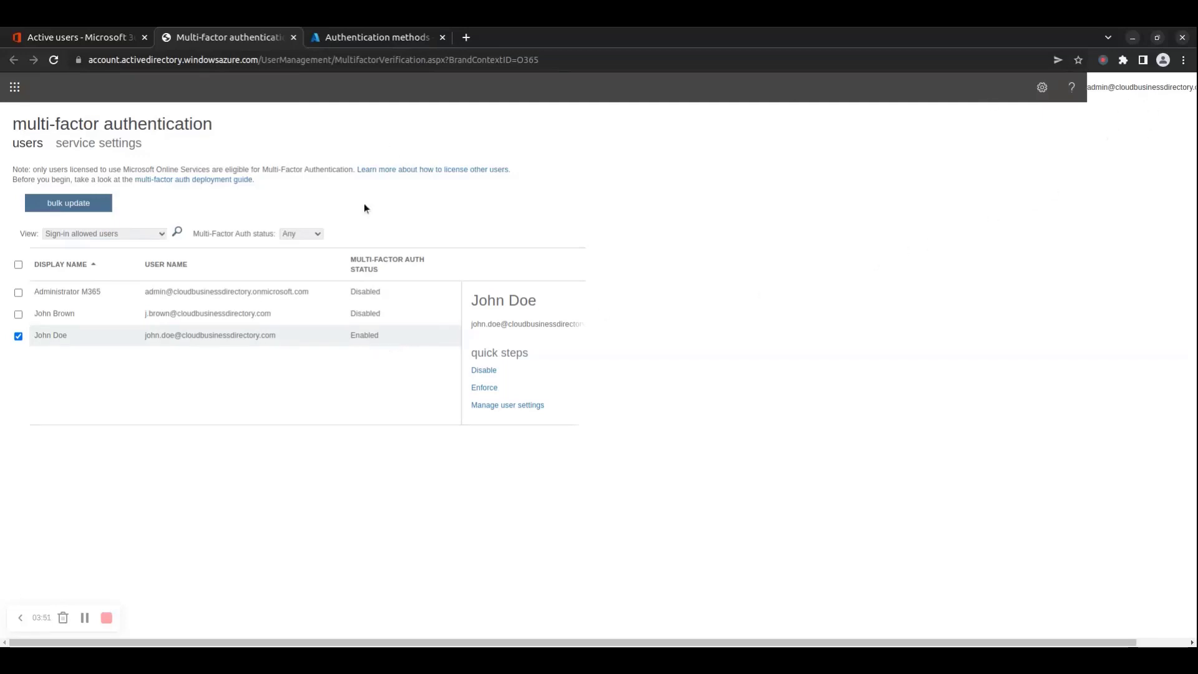
Close the MFA and authentication methods pages and sign the administrator out.
{"action": "left_click", "coordinate": [293, 38]}
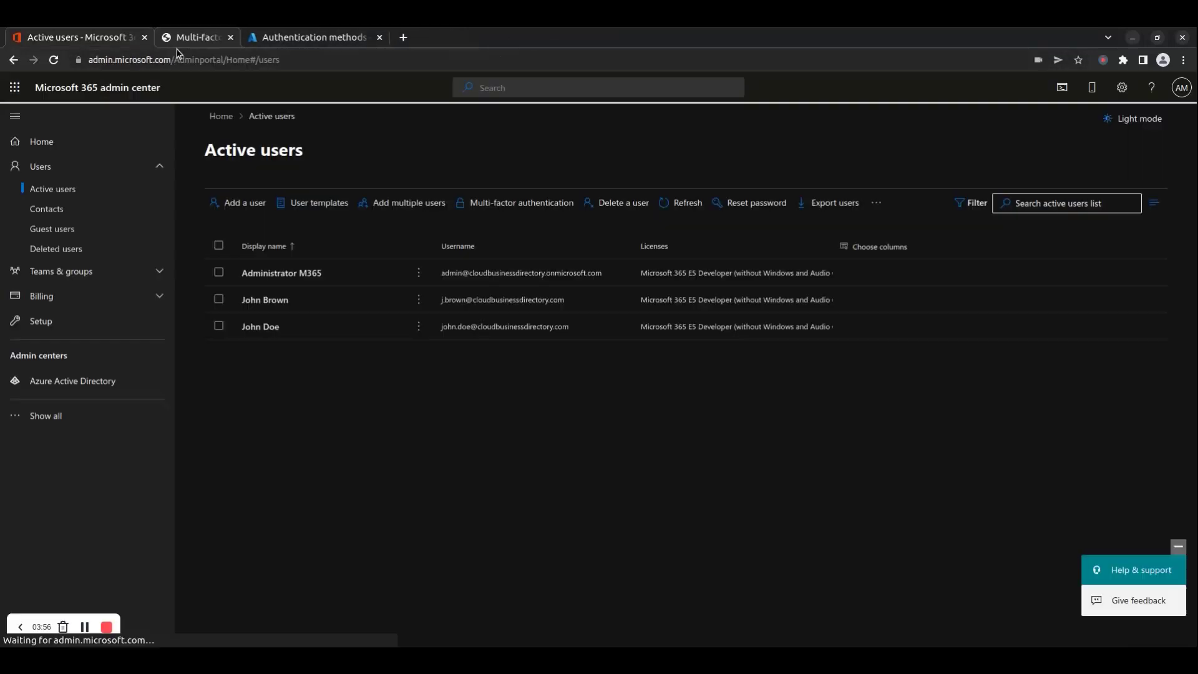
{"action": "left_click", "coordinate": [1182, 87]}
{"action": "left_click", "coordinate": [1169, 119]}
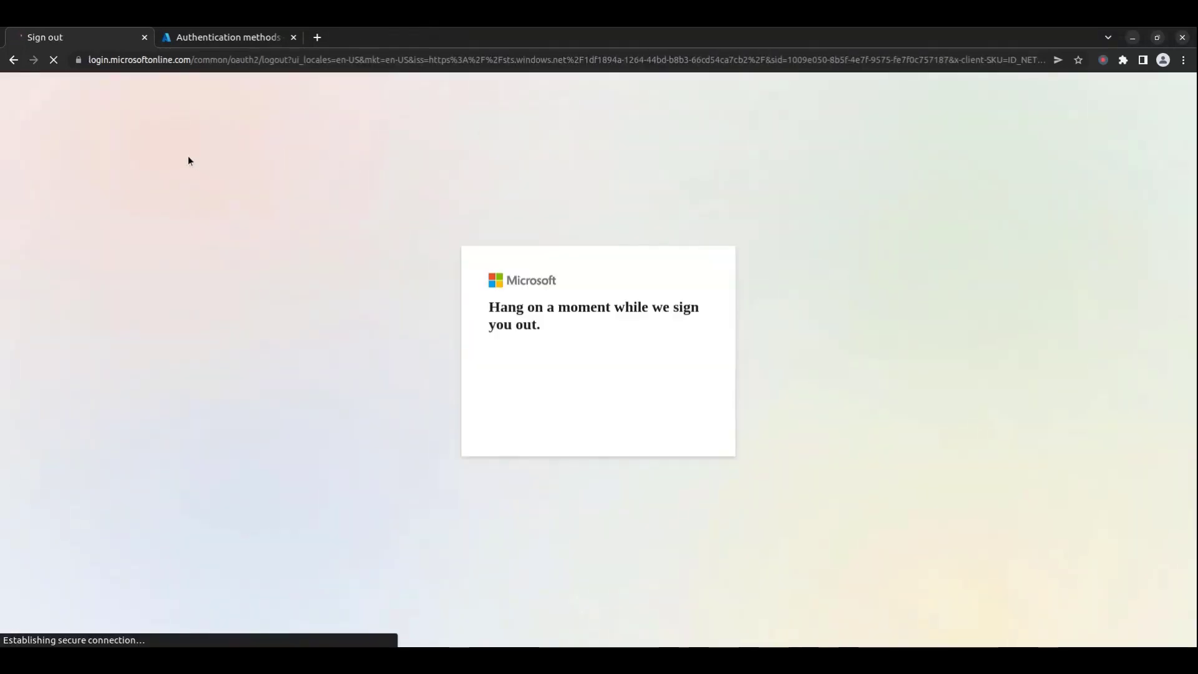
{"action": "left_click", "coordinate": [224, 39]}
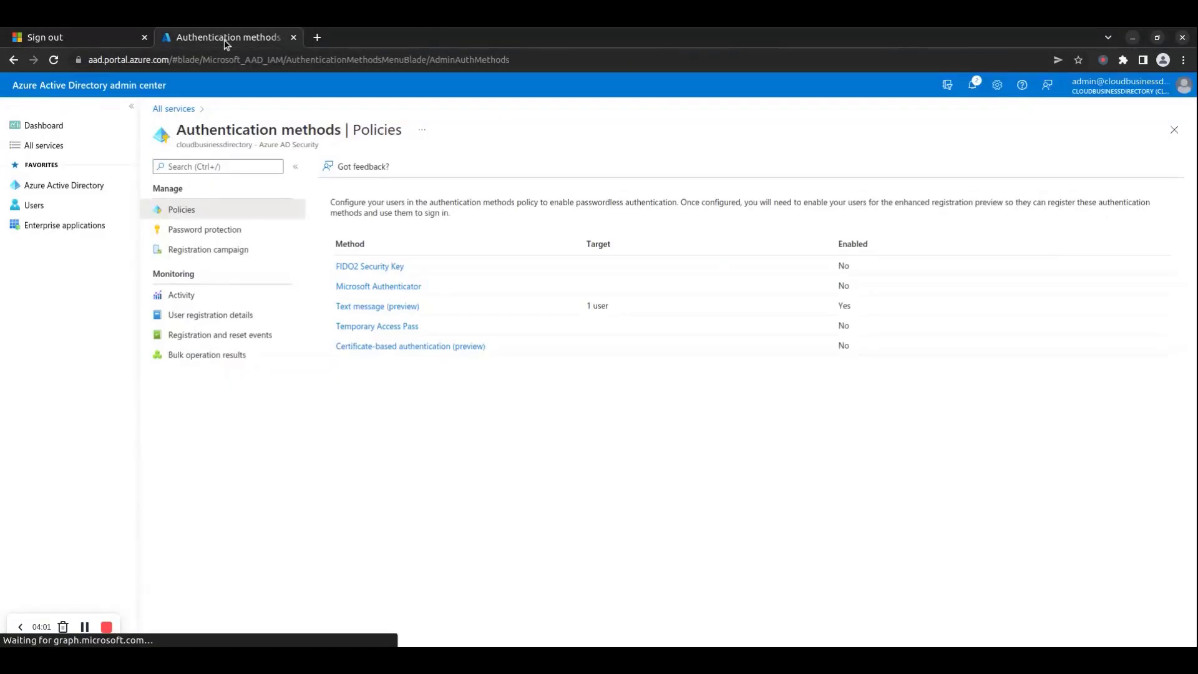
{"action": "left_click", "coordinate": [294, 39]}
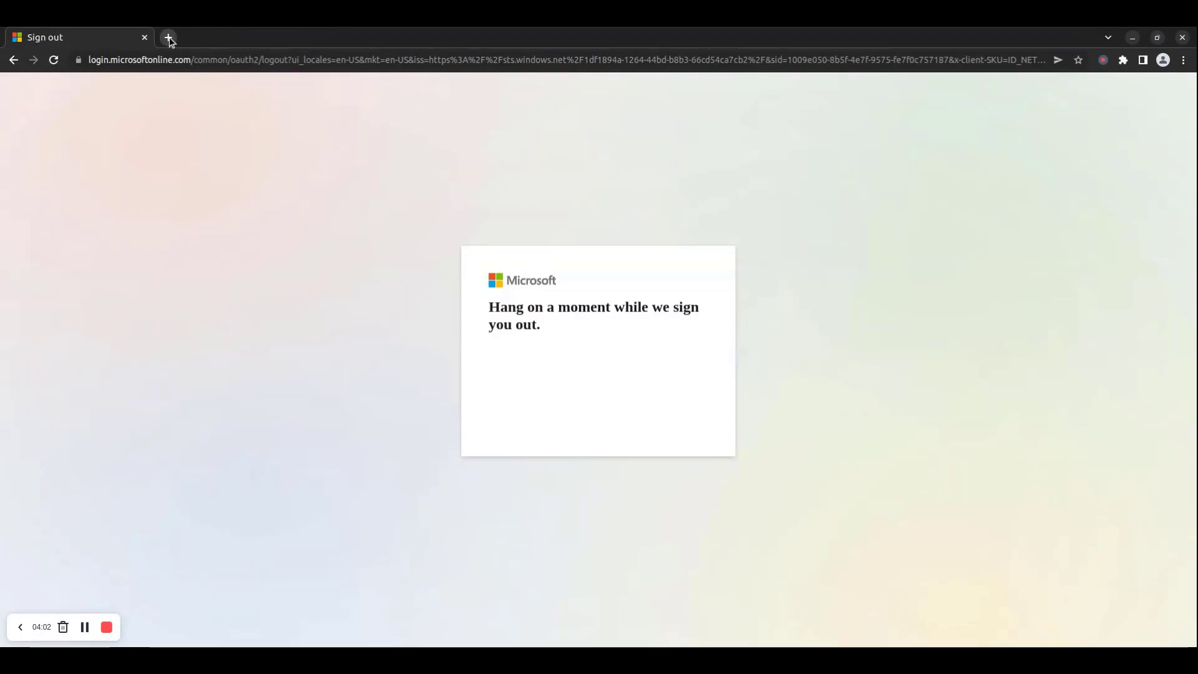
{"action": "left_click", "coordinate": [167, 38]}
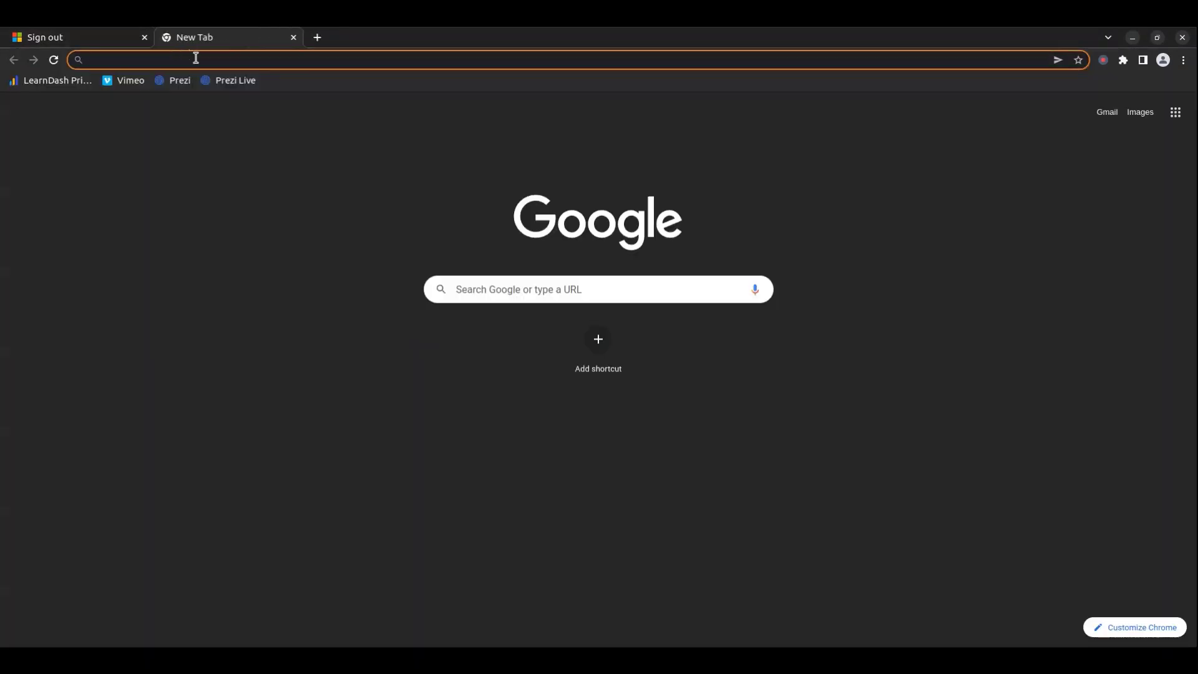
{"action": "type", "text": "https:/"}
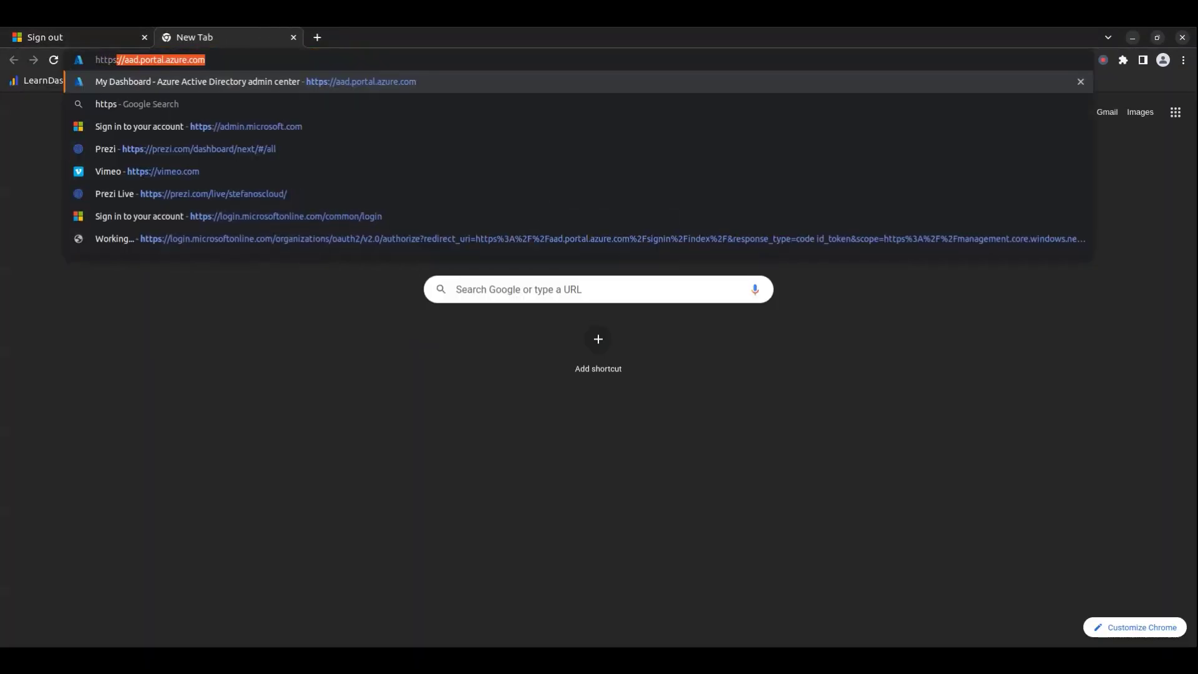
{"action": "type", "text": "/"}
{"action": "type", "text": "a"}
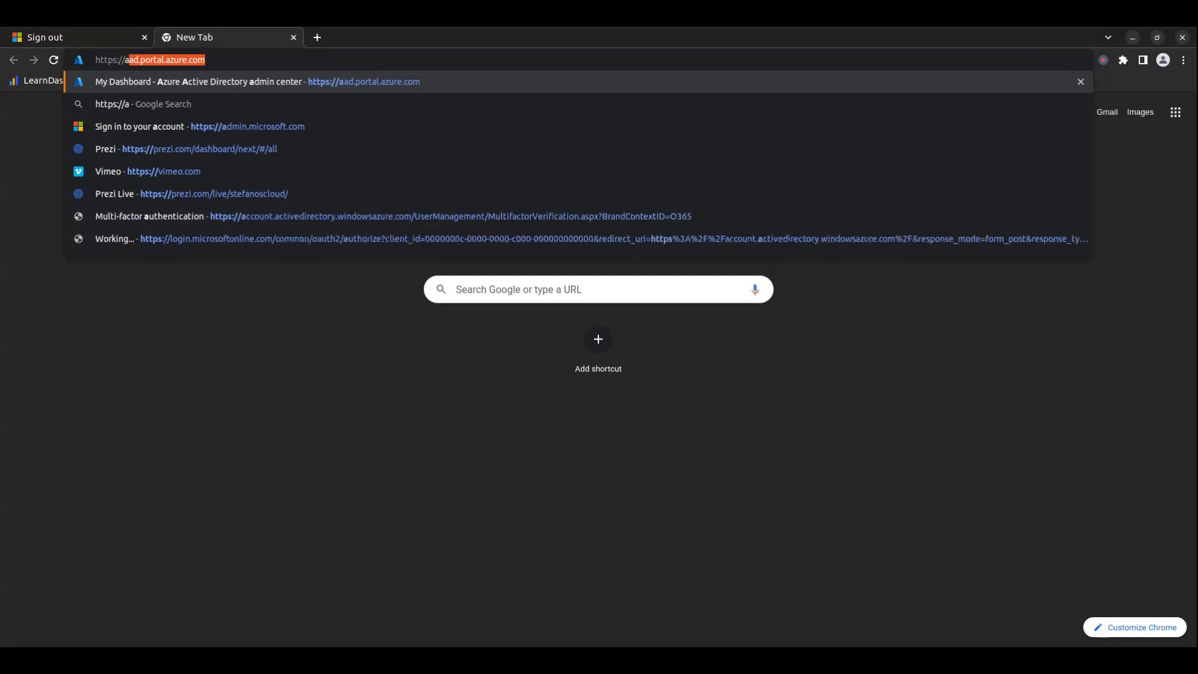
{"action": "type", "text": "ka.ms"}
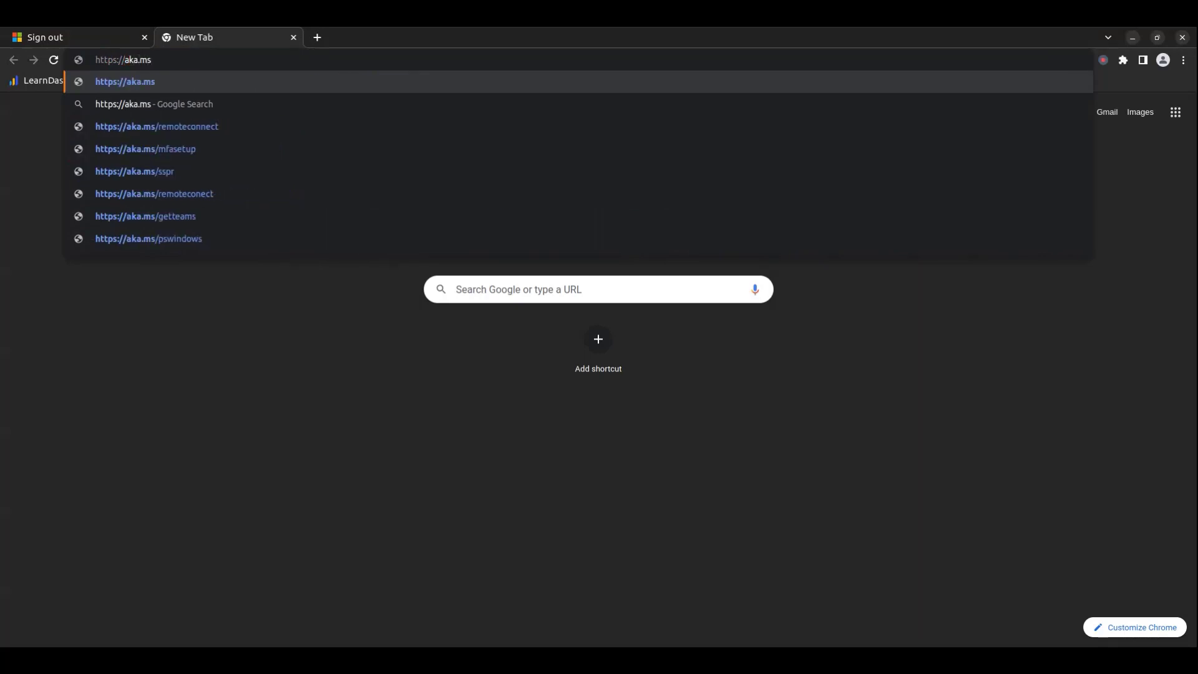
{"action": "type", "text": "/"}
{"action": "type", "text": "mfasetup"}
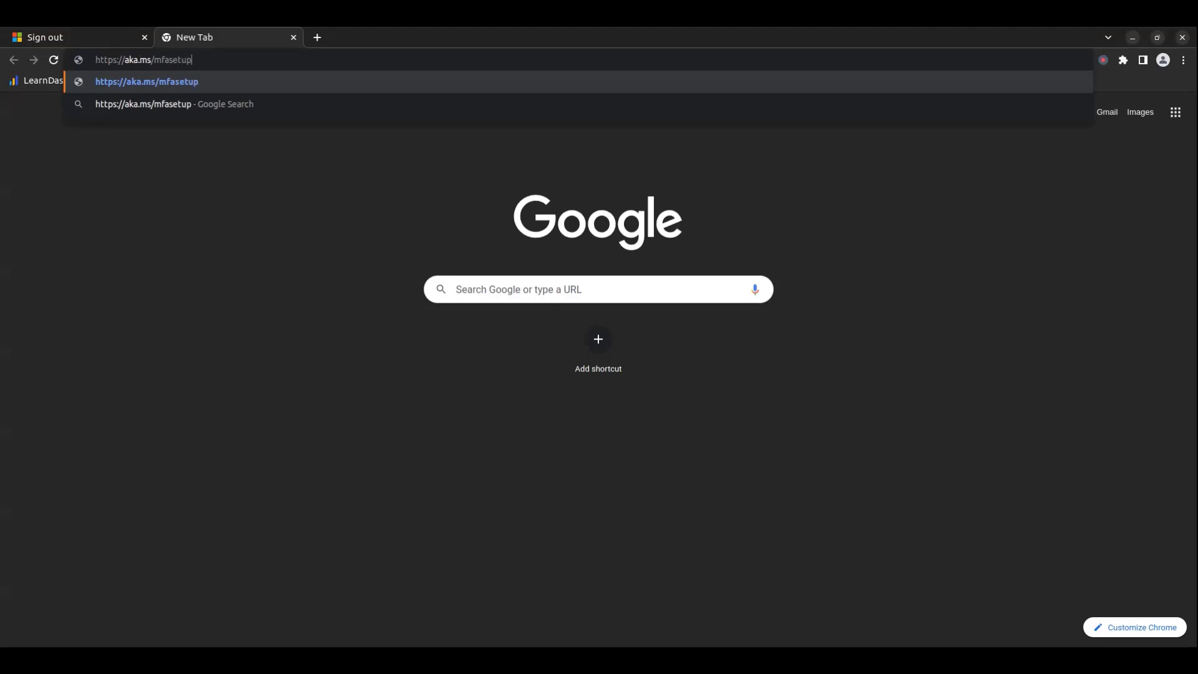
{"action": "key", "text": "Return"}
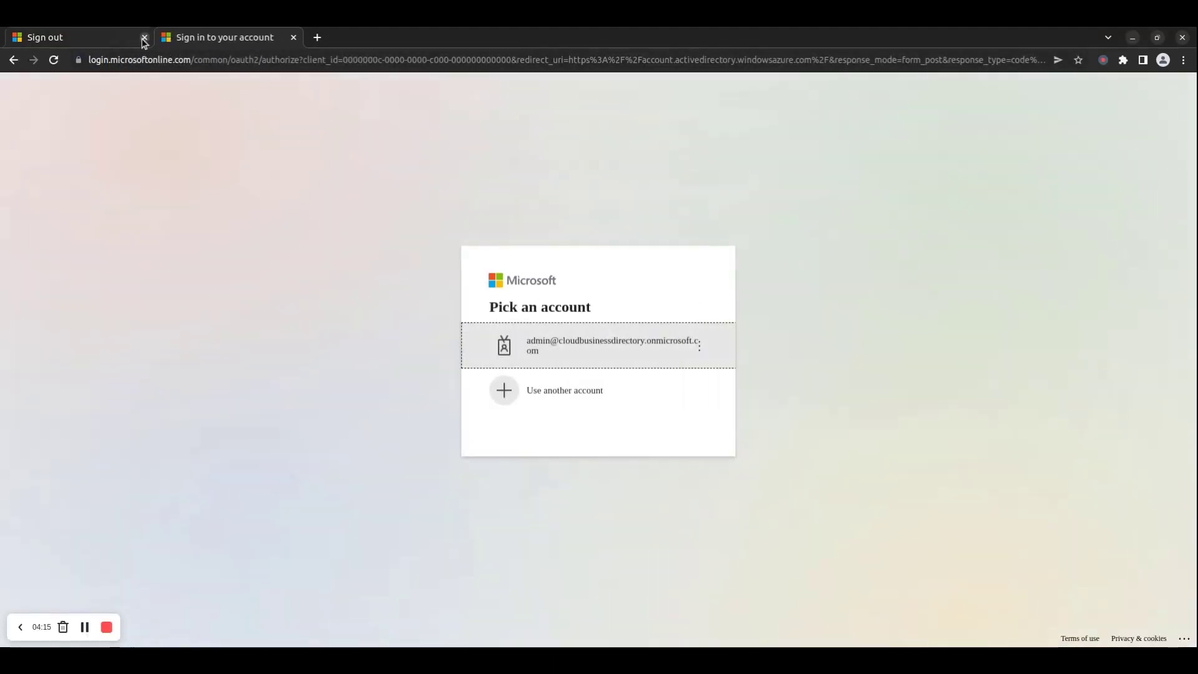
Switch to a different account and submit the test user's e-mail address.
{"action": "left_click", "coordinate": [144, 36]}
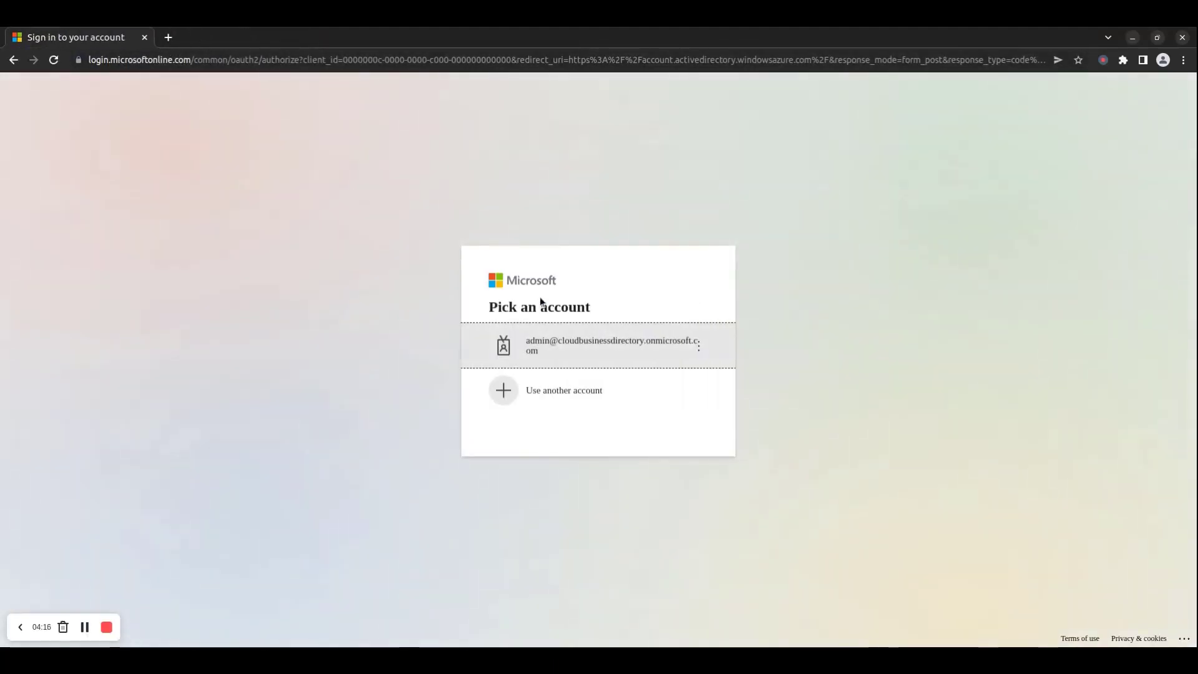
{"action": "left_click", "coordinate": [578, 393]}
{"action": "double_click", "coordinate": [506, 313]}
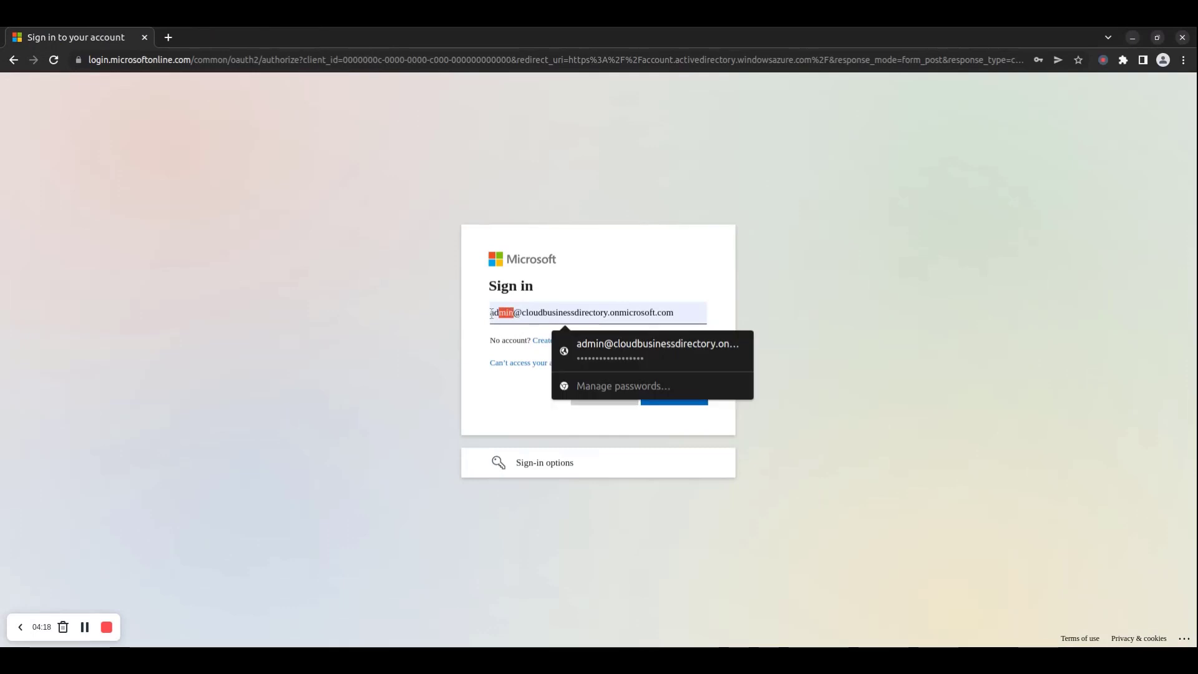
{"action": "type", "text": "john.doe"}
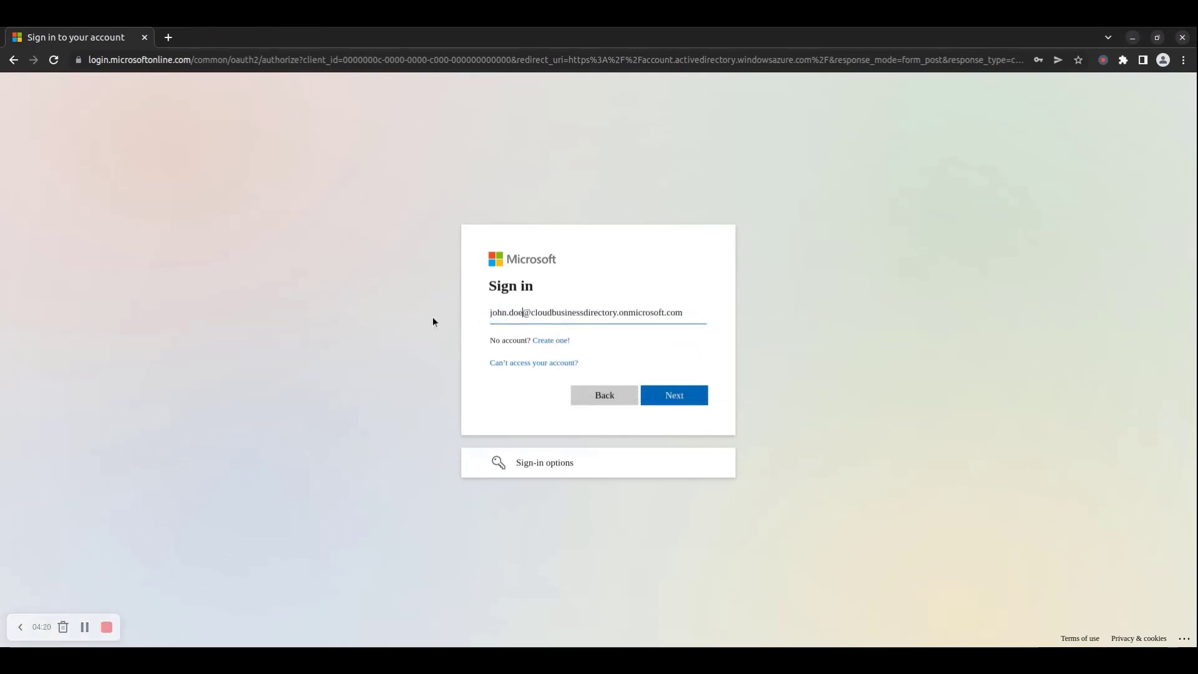
{"action": "key", "text": "End"}
{"action": "key", "text": "BackSpace"}
{"action": "key", "text": "BackSpace"}
{"action": "key", "text": "BackSpace"}
{"action": "key", "text": "BackSpace"}
{"action": "key", "text": "BackSpace"}
{"action": "key", "text": "BackSpace"}
{"action": "key", "text": "BackSpace"}
{"action": "key", "text": "BackSpace"}
{"action": "key", "text": "BackSpace"}
{"action": "key", "text": "BackSpace"}
{"action": "key", "text": "BackSpace"}
{"action": "key", "text": "BackSpace"}
{"action": "key", "text": "BackSpace"}
{"action": "key", "text": "BackSpace"}
{"action": "key", "text": "BackSpace"}
{"action": "key", "text": "BackSpace"}
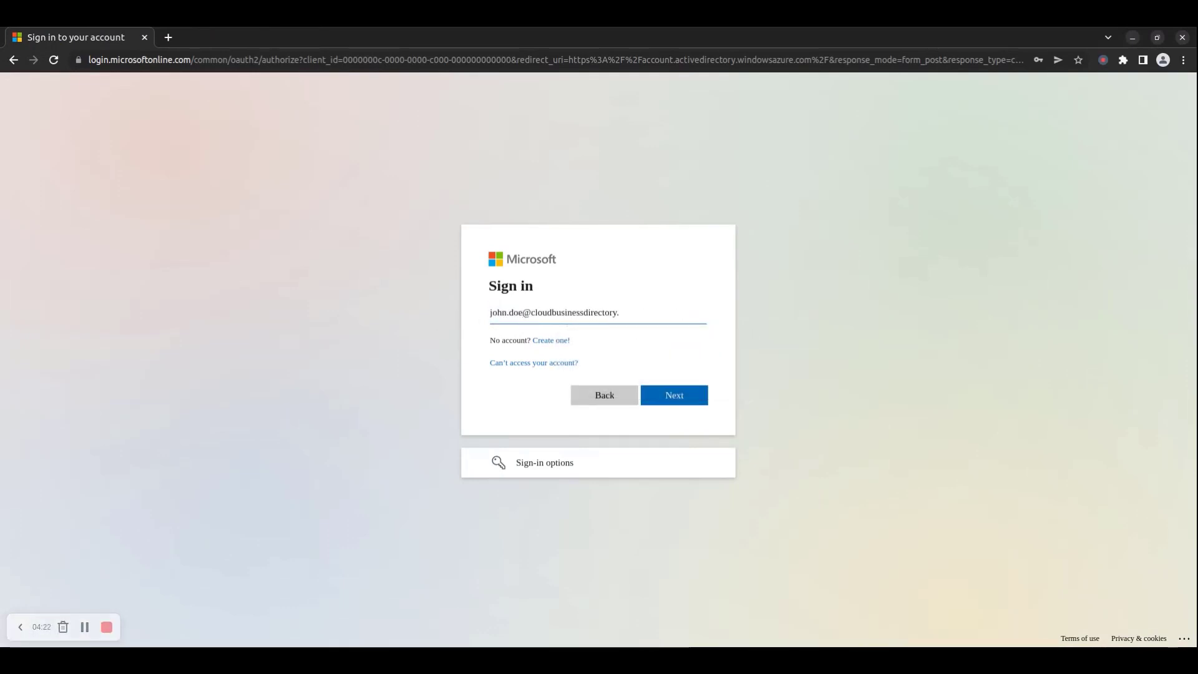
{"action": "type", "text": ".com"}
{"action": "left_click", "coordinate": [691, 402]}
Sign in with the test user's password, save it in Chrome, and reach the 'More information required' prompt.
{"action": "left_click", "coordinate": [536, 355]}
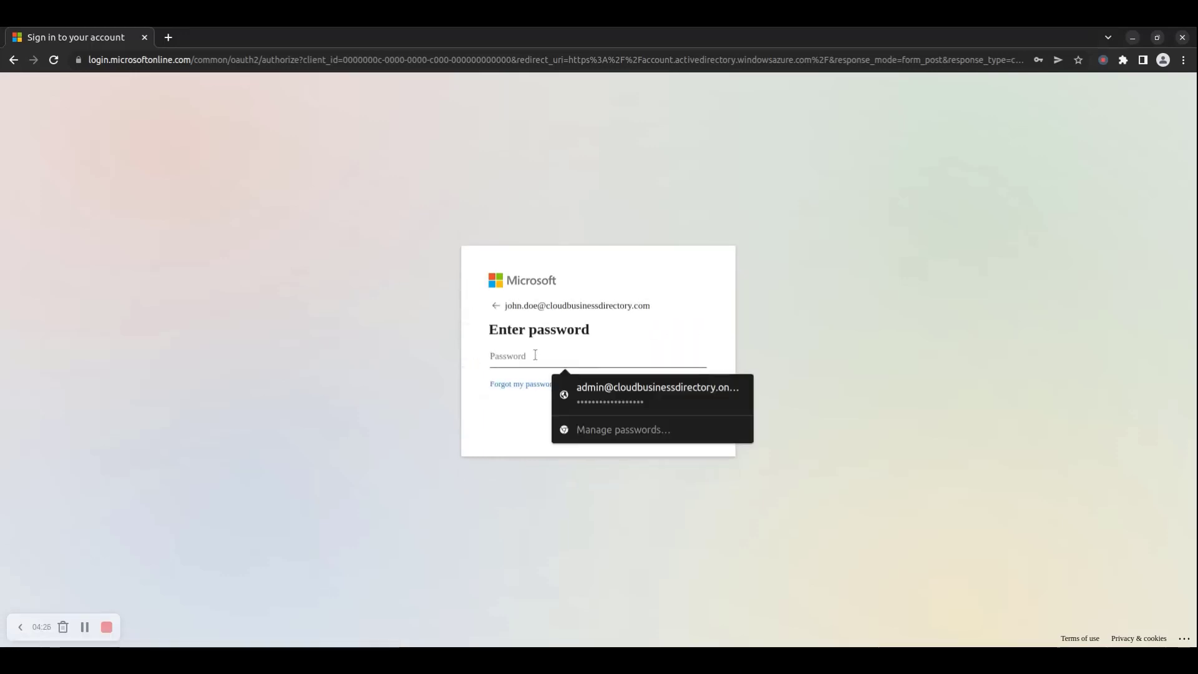
{"action": "left_click", "coordinate": [503, 359]}
{"action": "left_click", "coordinate": [507, 360]}
{"action": "type", "text": "************"}
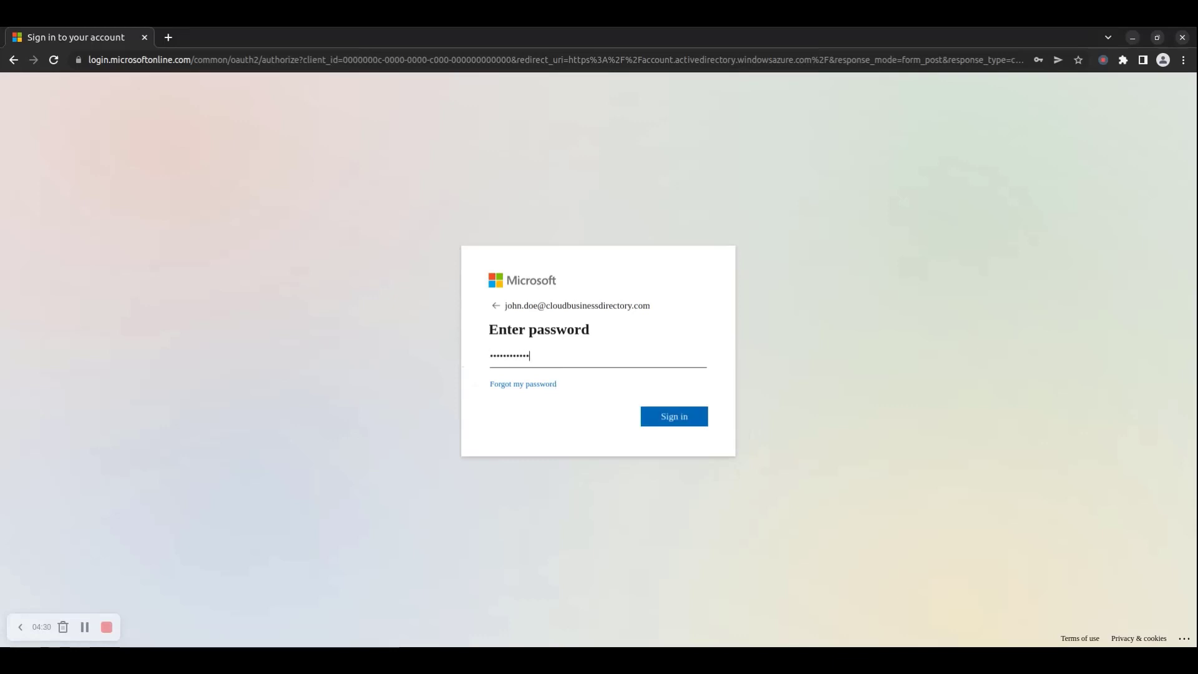
{"action": "key", "text": "Return"}
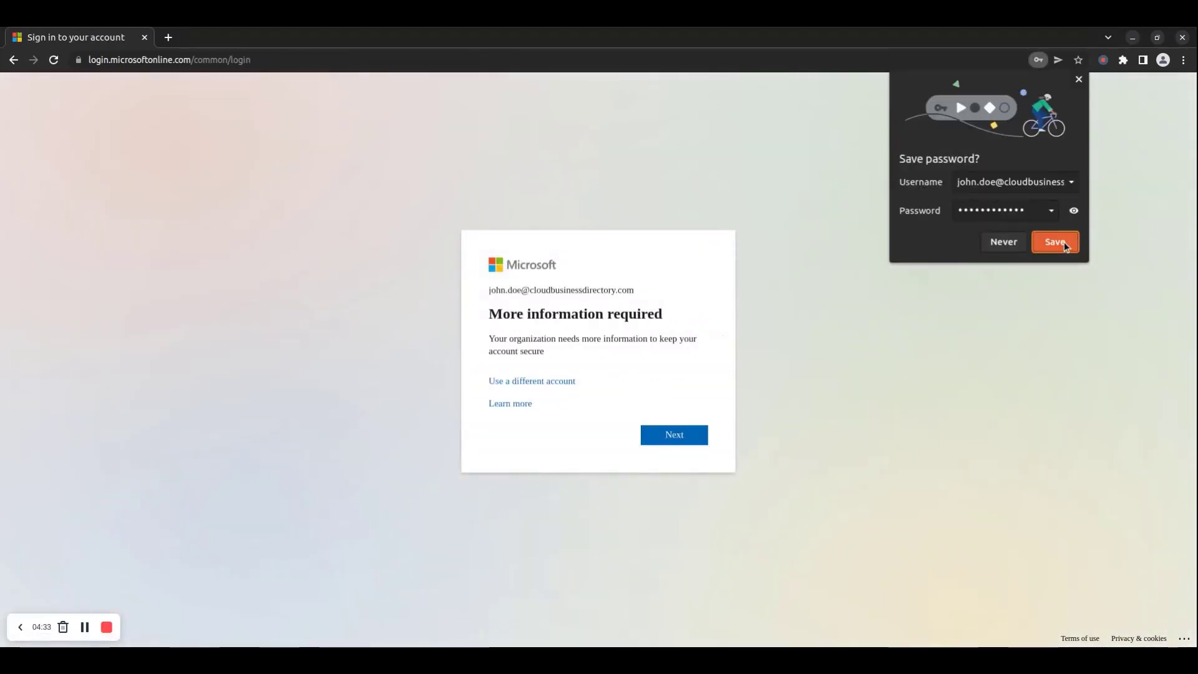
{"action": "left_click", "coordinate": [1061, 242]}
{"action": "triple_click", "coordinate": [546, 350]}
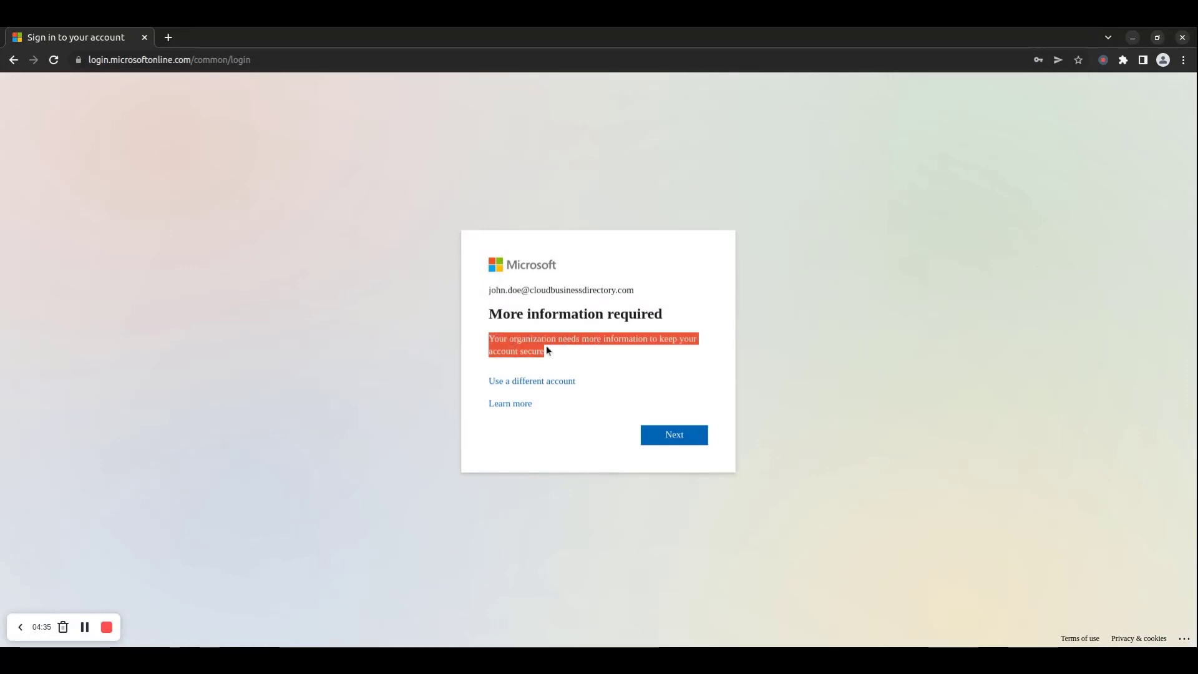
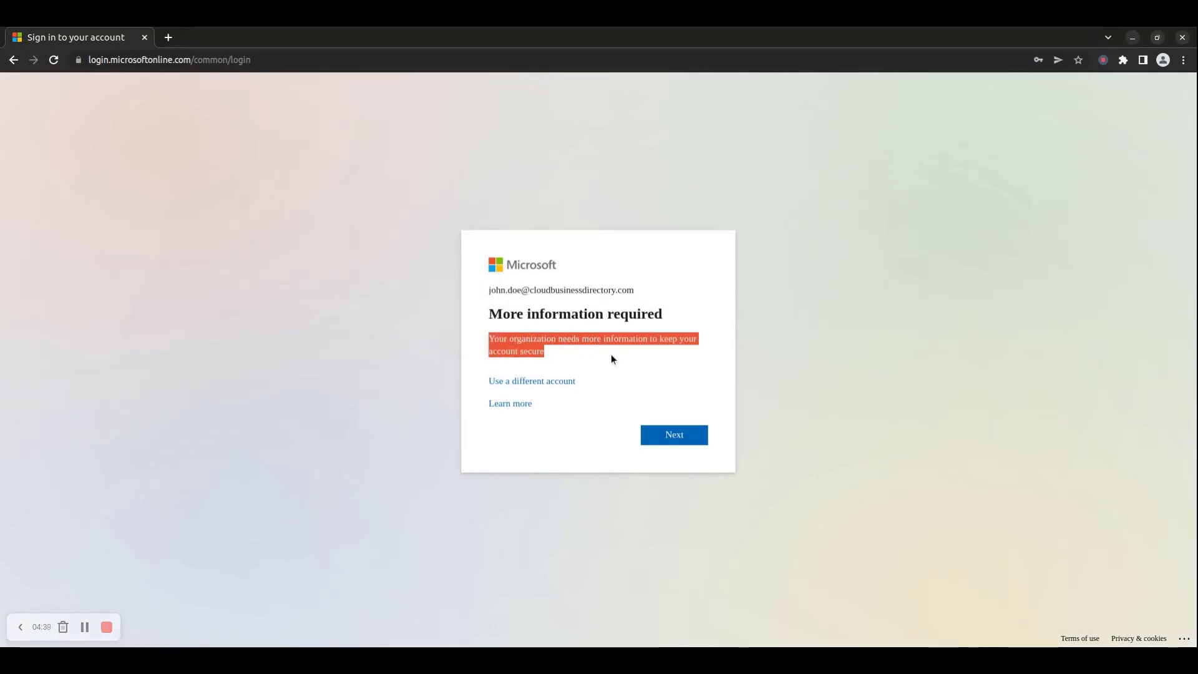
Continue past the 'More information required' notice with Next to start MFA registration.
{"action": "left_click", "coordinate": [676, 434]}
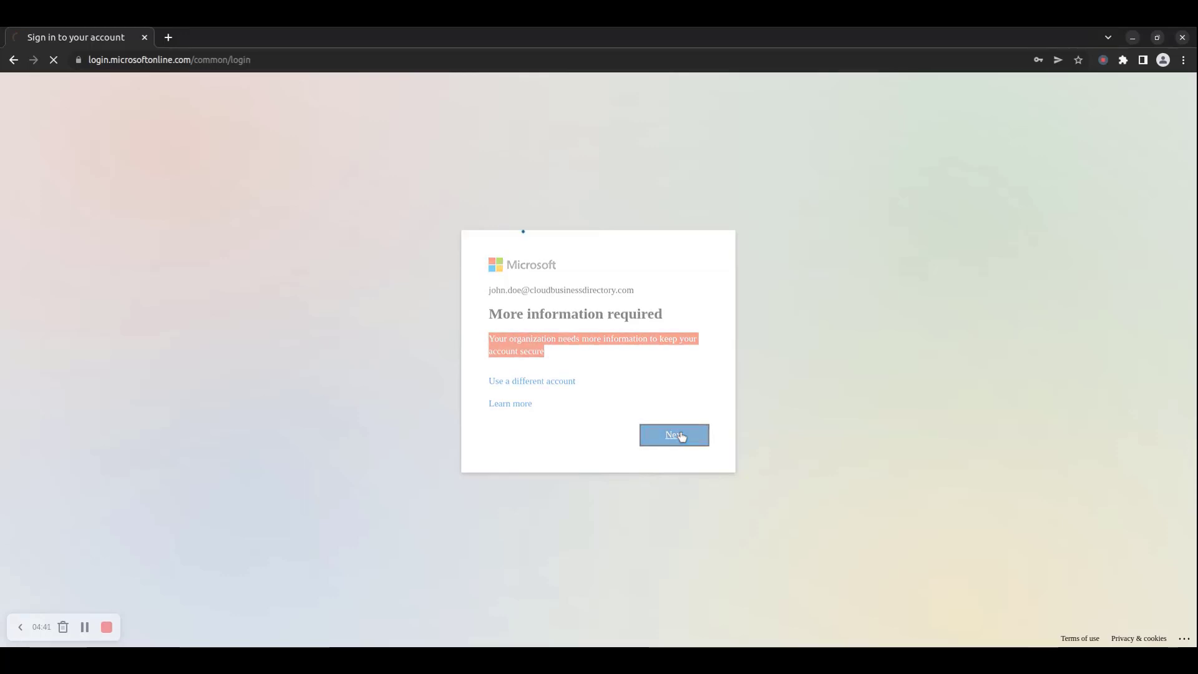
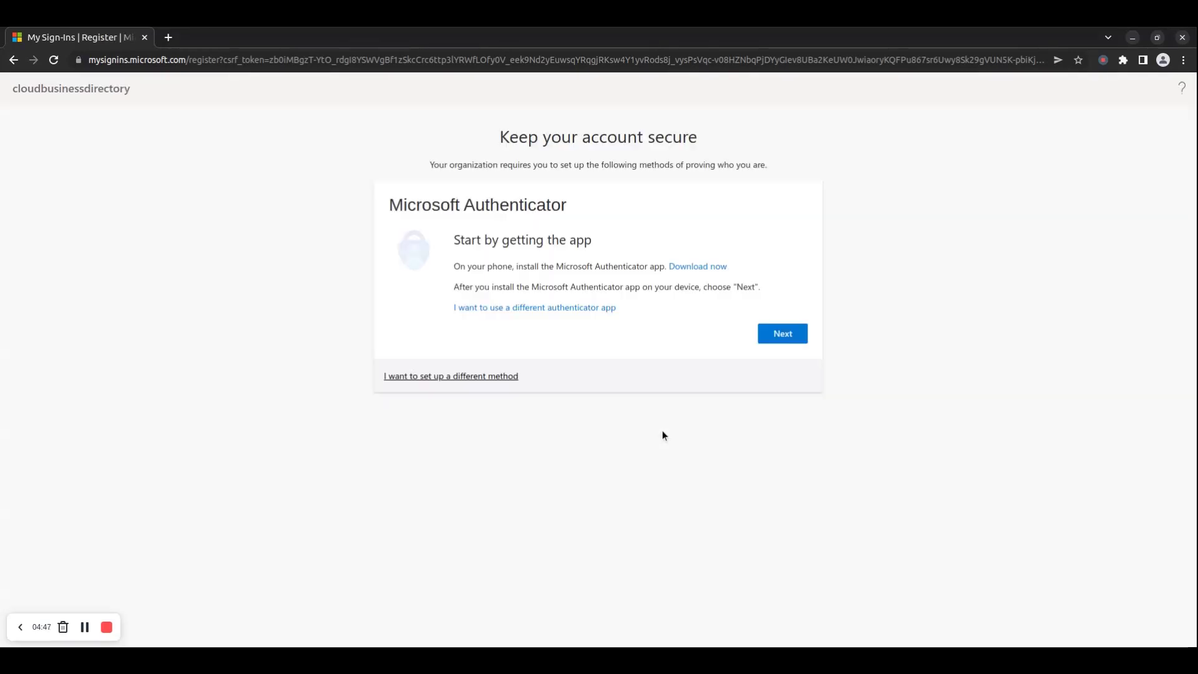
Highlight the Authenticator app instructions and the different-authenticator option, then clear the highlight.
{"action": "left_click_drag", "start_coordinate": [457, 242], "coordinate": [661, 275]}
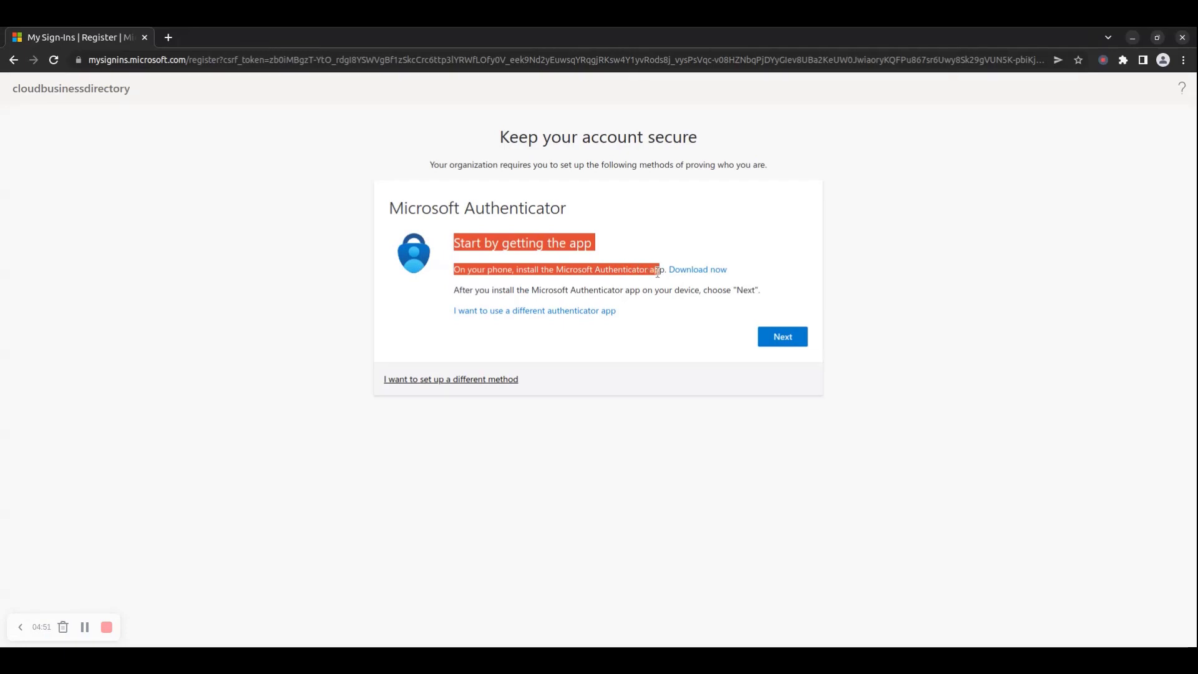
{"action": "left_click_drag", "start_coordinate": [618, 312], "coordinate": [454, 310]}
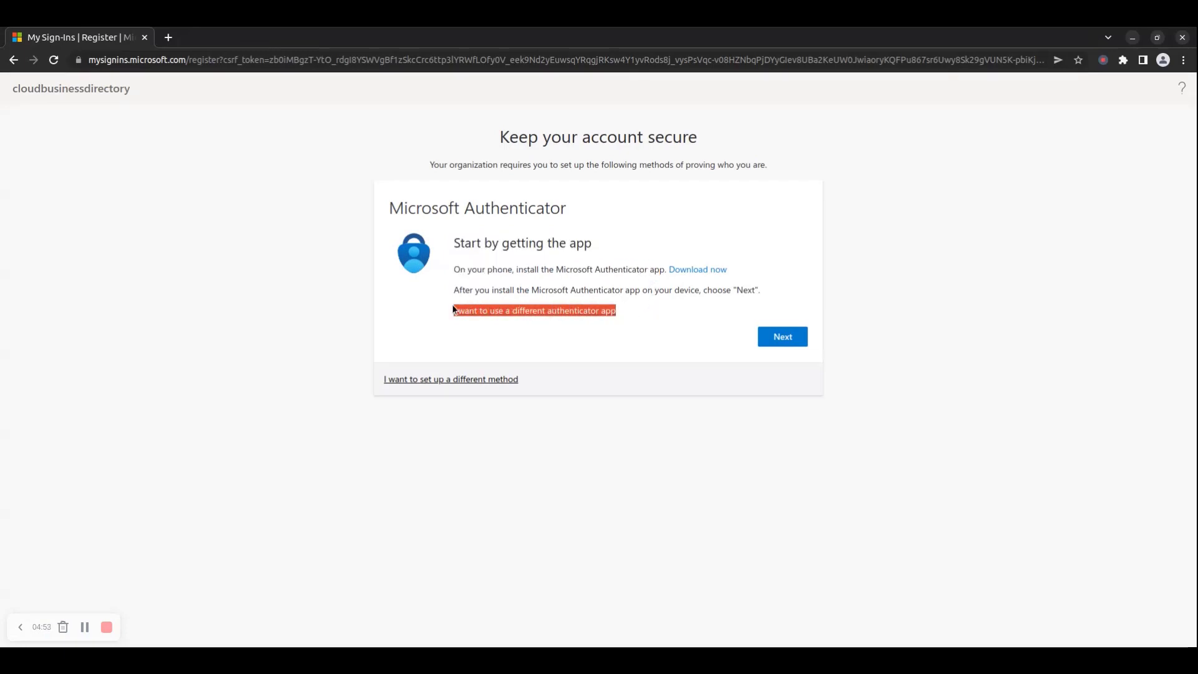
{"action": "left_click", "coordinate": [560, 443]}
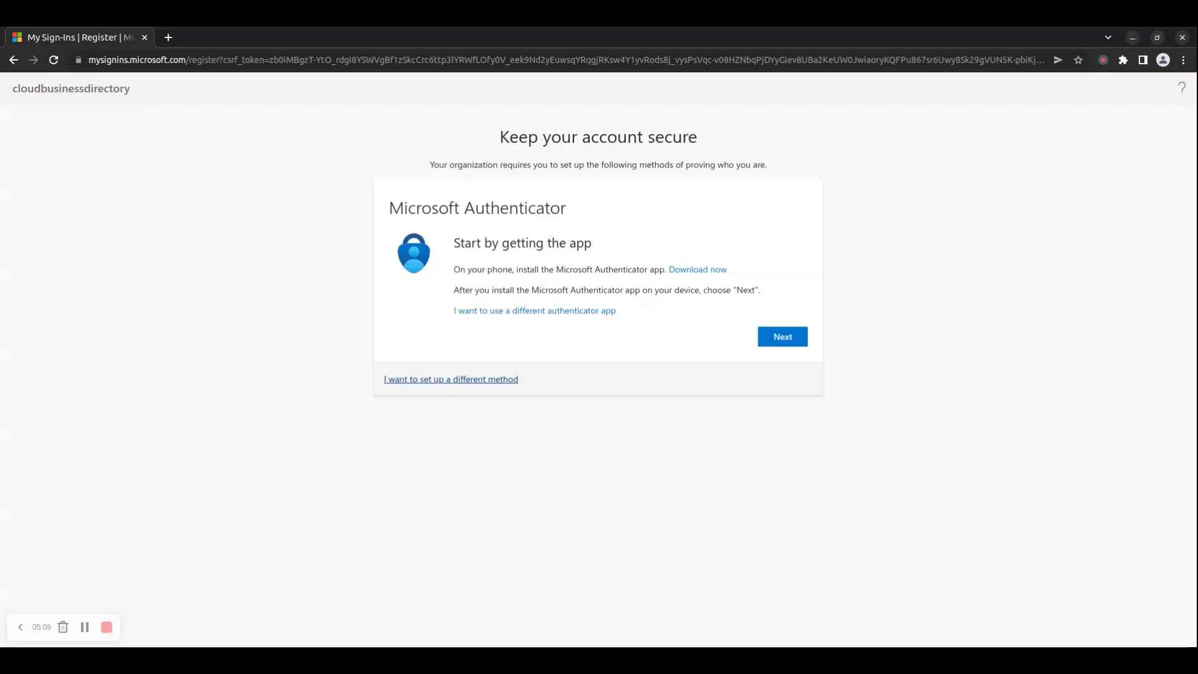
Switch the setup method to Phone and text a code to the entered Greece (+30) number.
{"action": "left_click", "coordinate": [479, 381]}
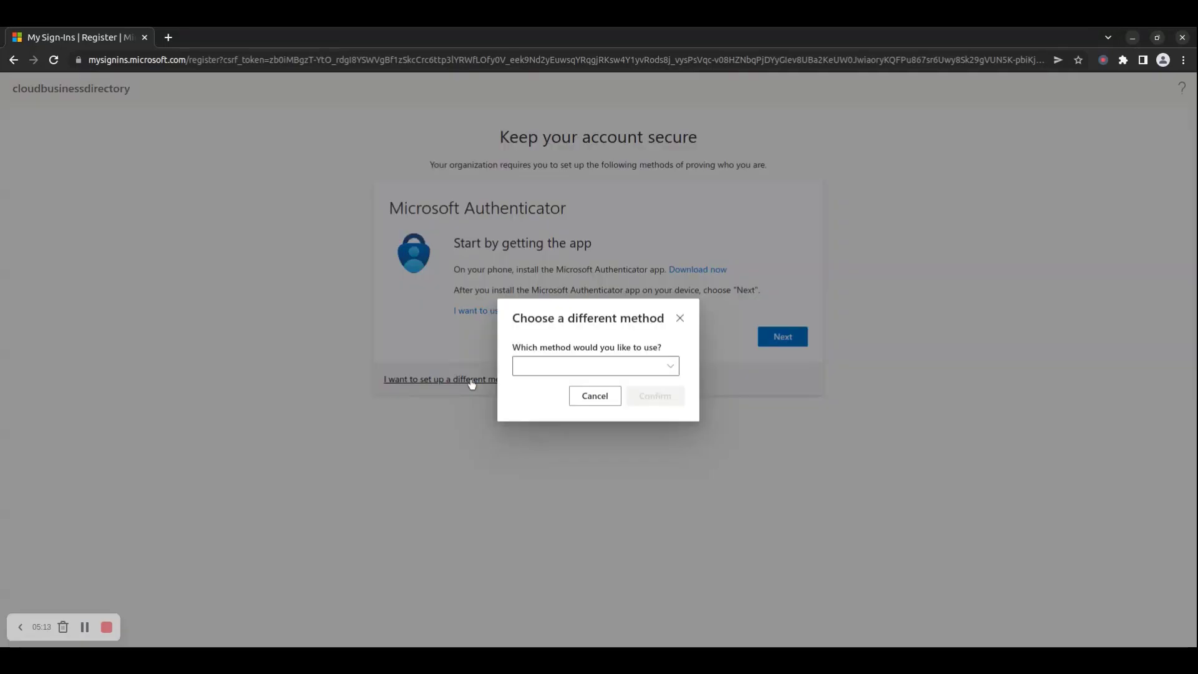
{"action": "left_click", "coordinate": [613, 367]}
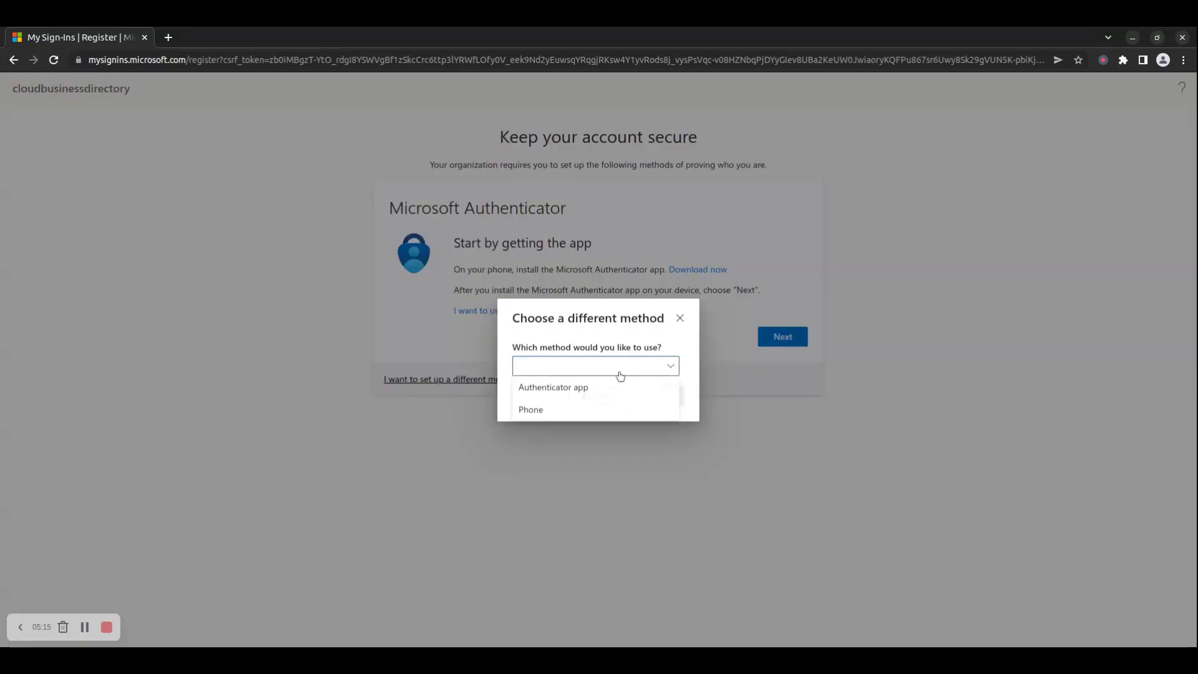
{"action": "left_click", "coordinate": [541, 415]}
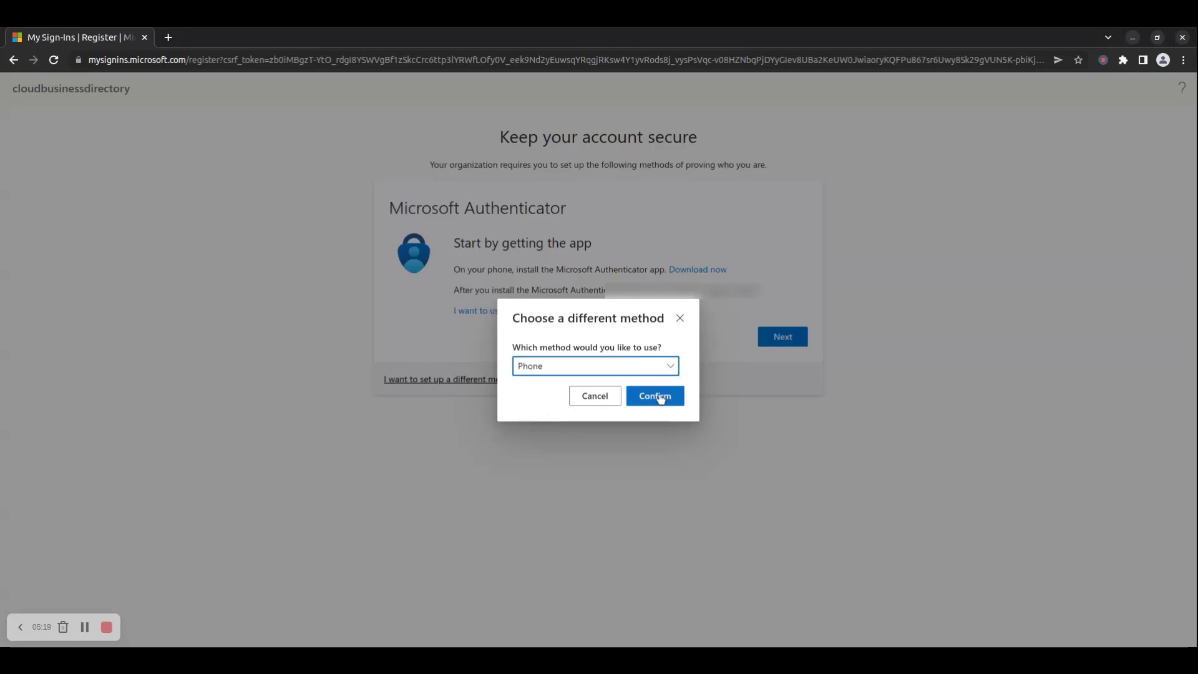
{"action": "left_click", "coordinate": [659, 396]}
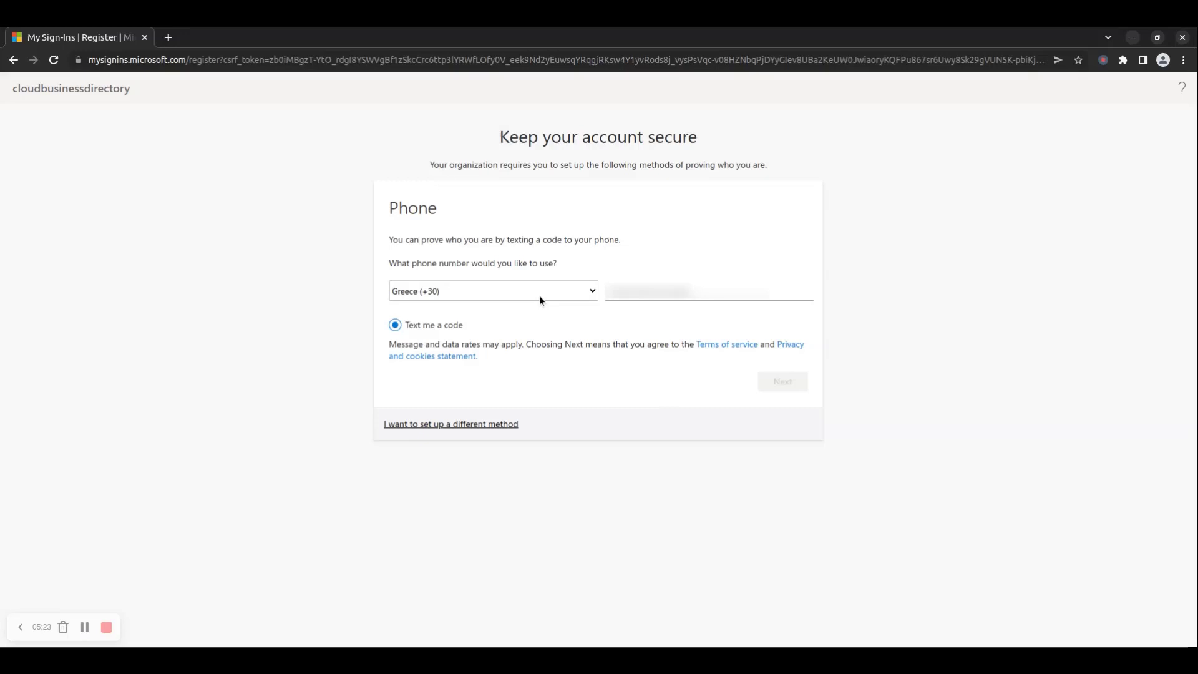
{"action": "left_click", "coordinate": [661, 288]}
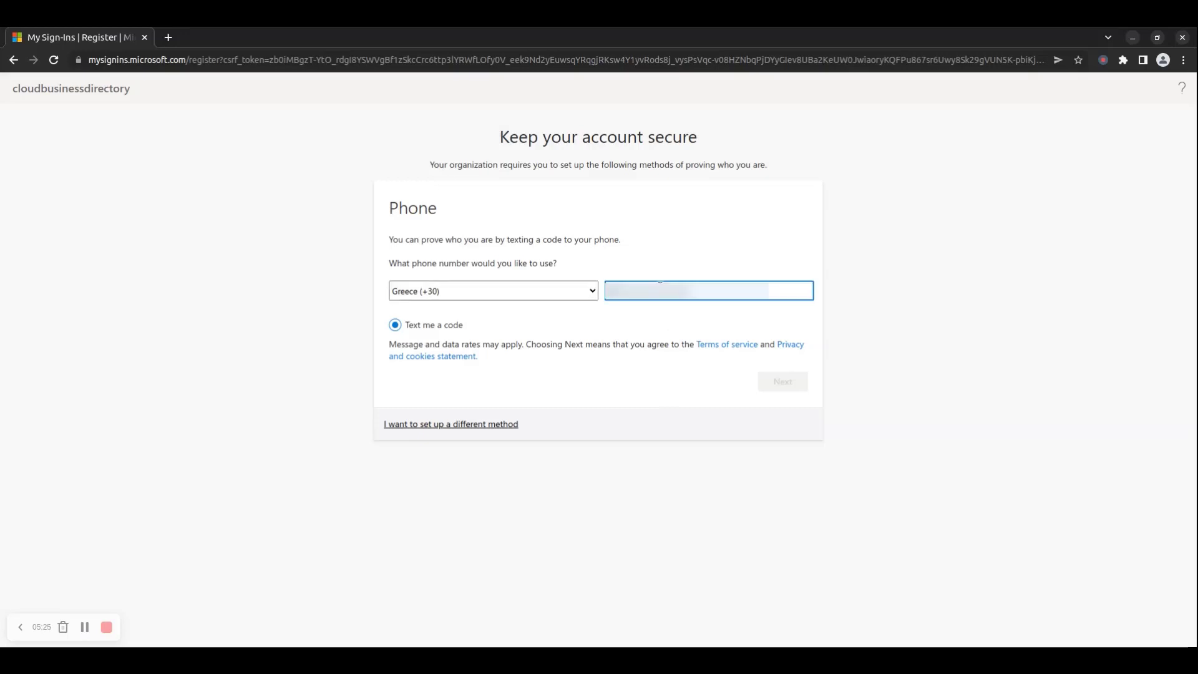
{"action": "type", "text": "**********"}
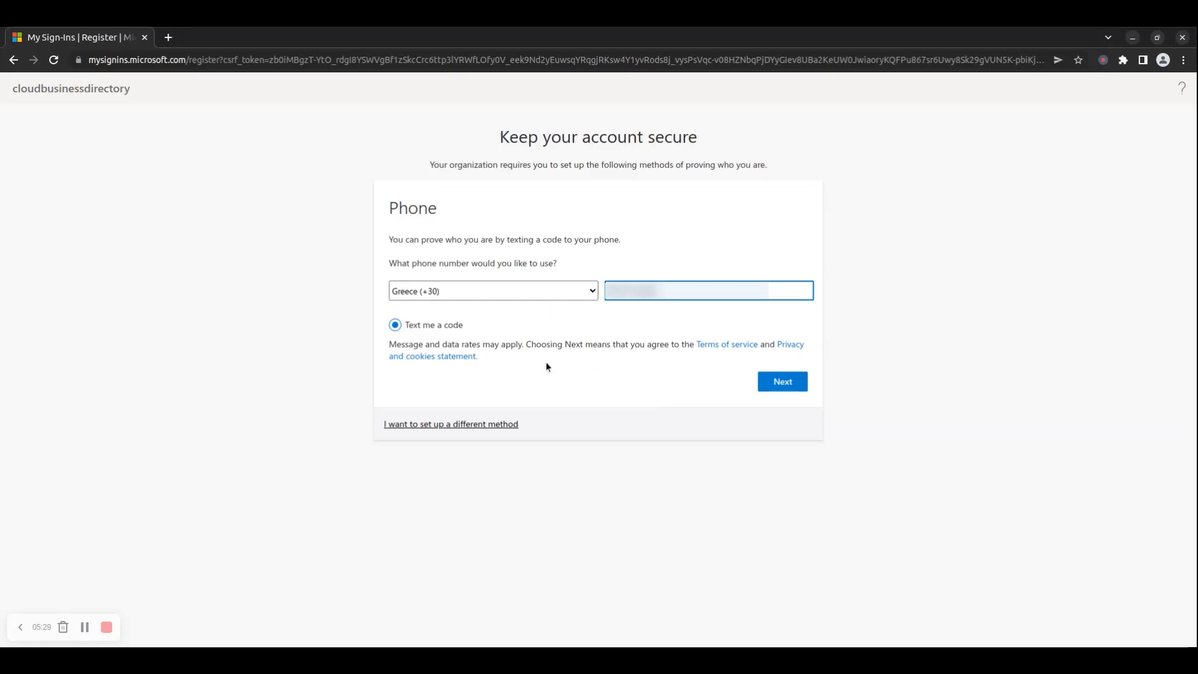
{"action": "left_click", "coordinate": [789, 384]}
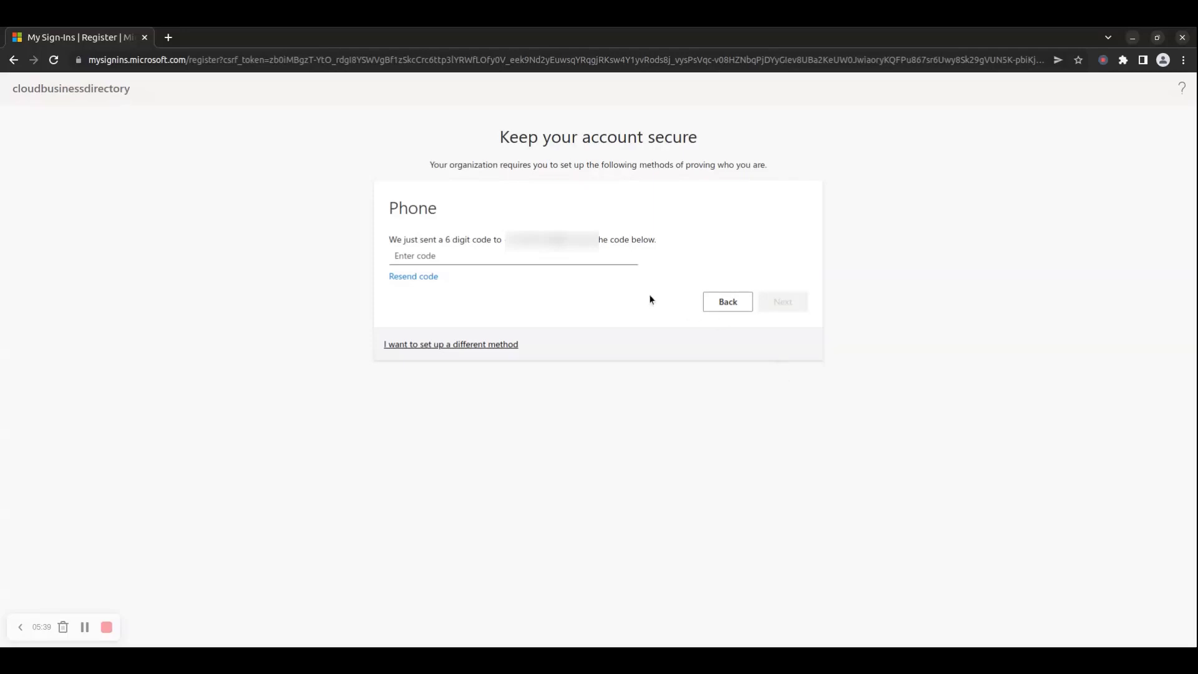
Enter the 6-digit texted code to register Phone text as the default sign-in method.
{"action": "left_click", "coordinate": [466, 258]}
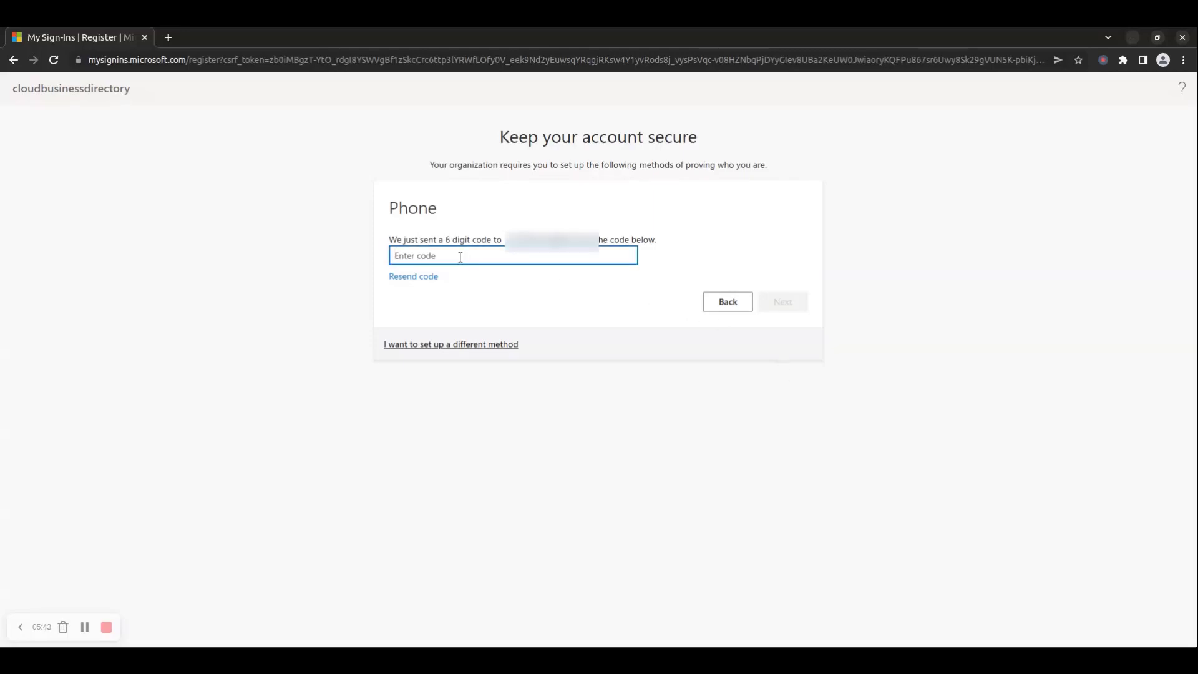
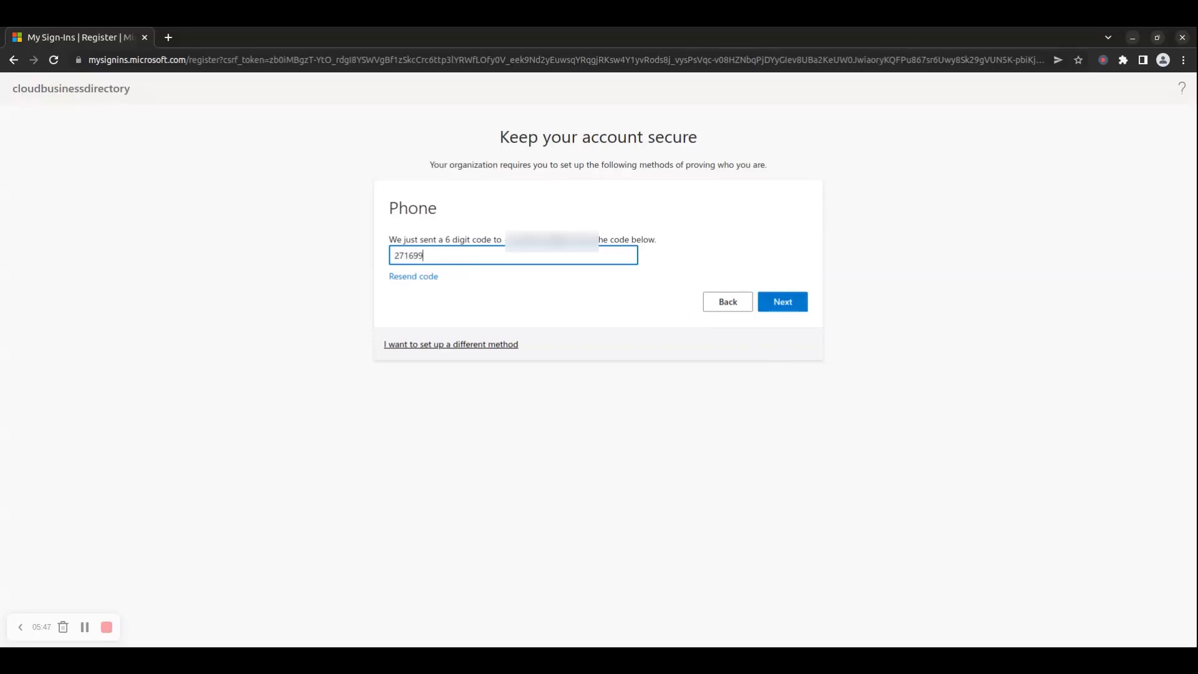
{"action": "left_click", "coordinate": [803, 306]}
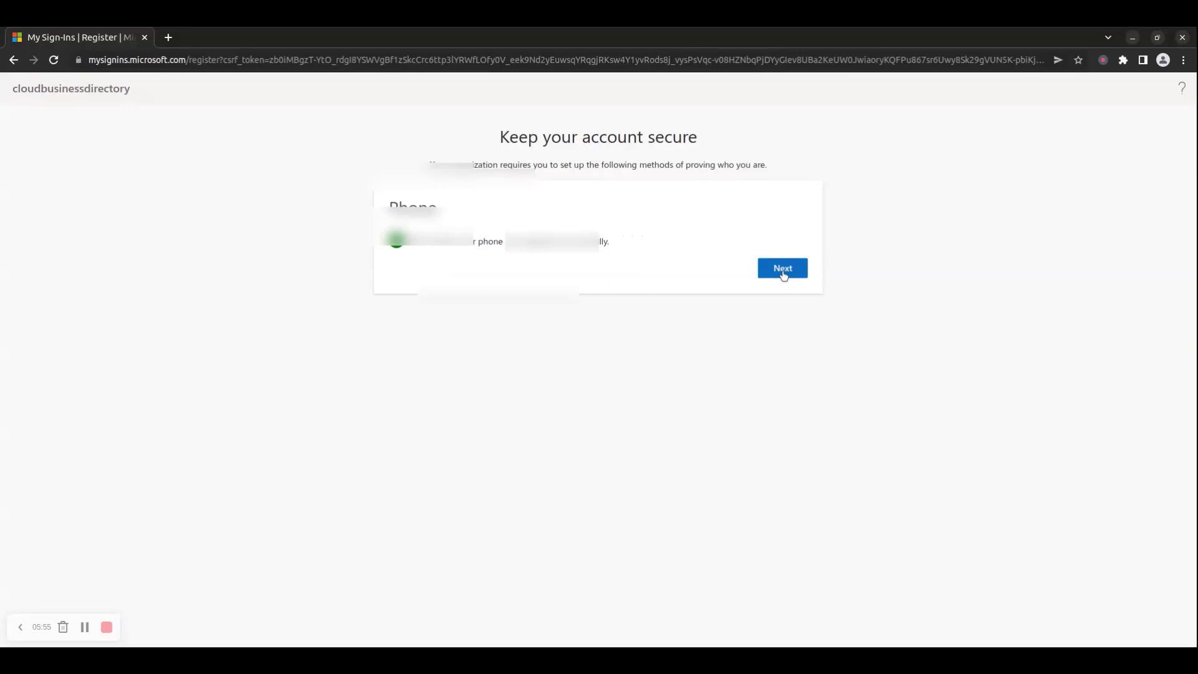
{"action": "left_click", "coordinate": [784, 270]}
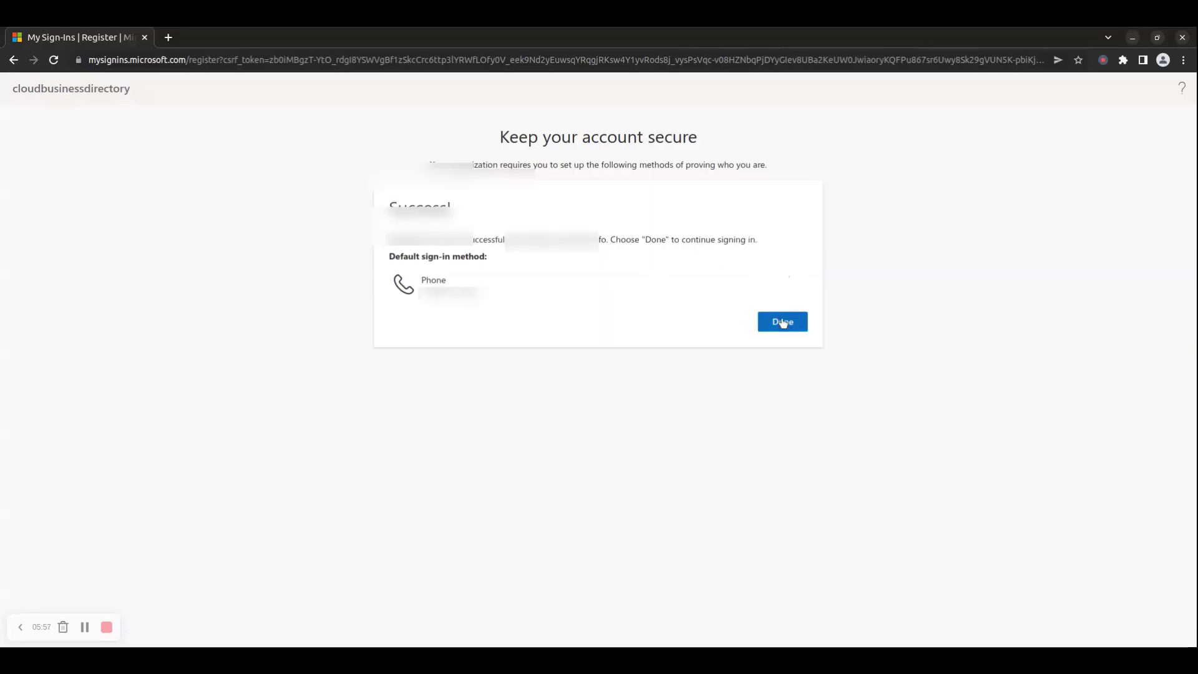
{"action": "left_click", "coordinate": [784, 322]}
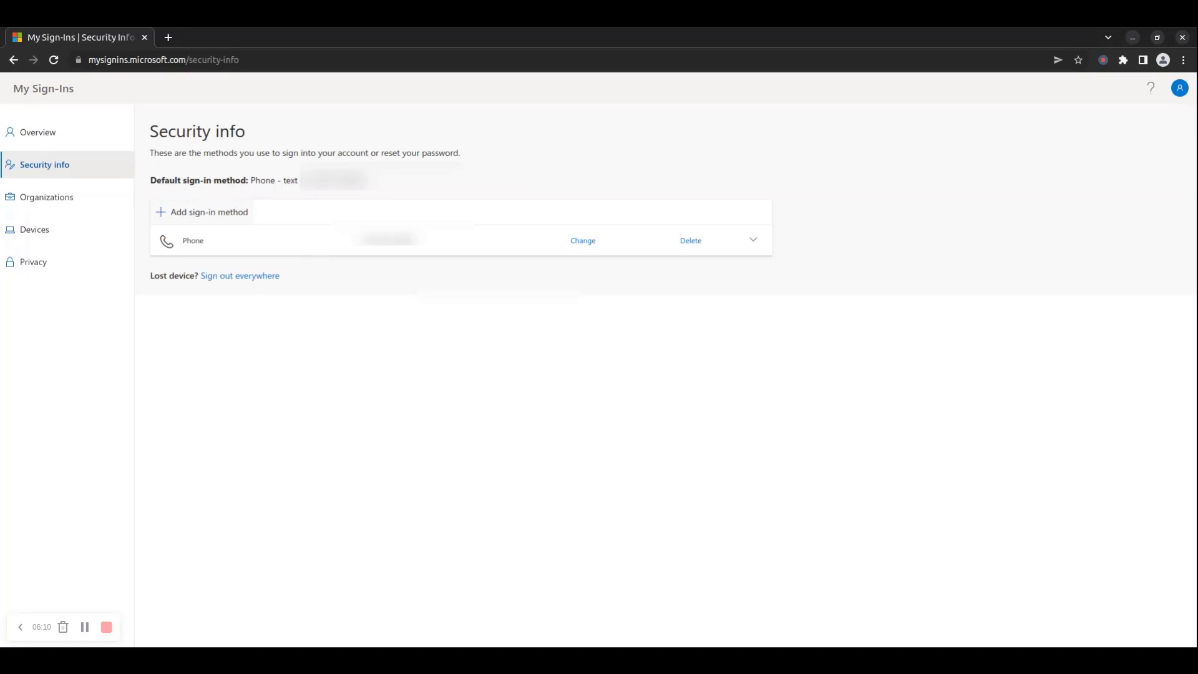
{"action": "left_click", "coordinate": [189, 216]}
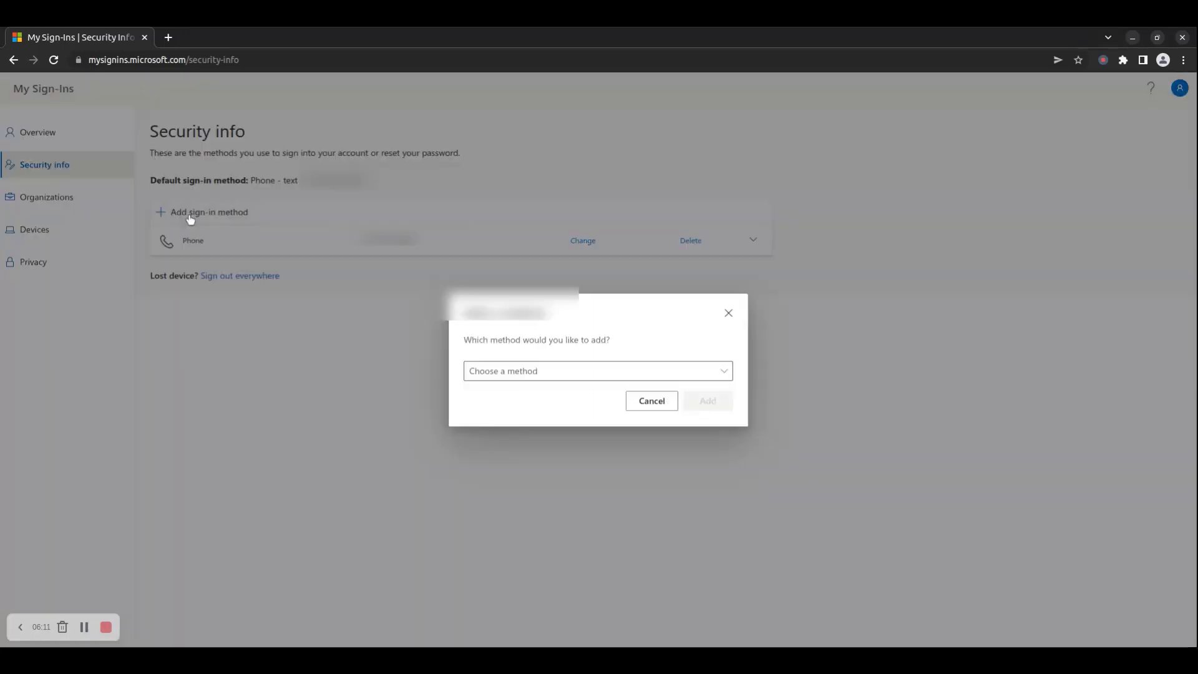
Choose App password as the new method type and proceed to naming it.
{"action": "left_click", "coordinate": [566, 373]}
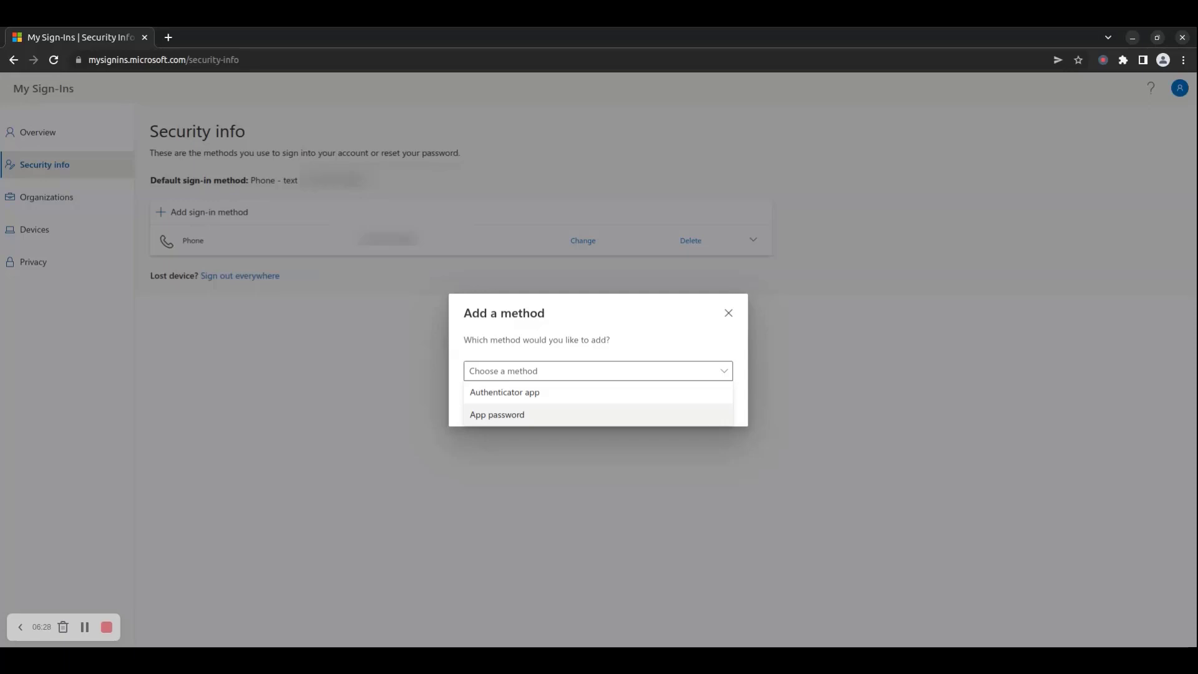
{"action": "left_click", "coordinate": [509, 417]}
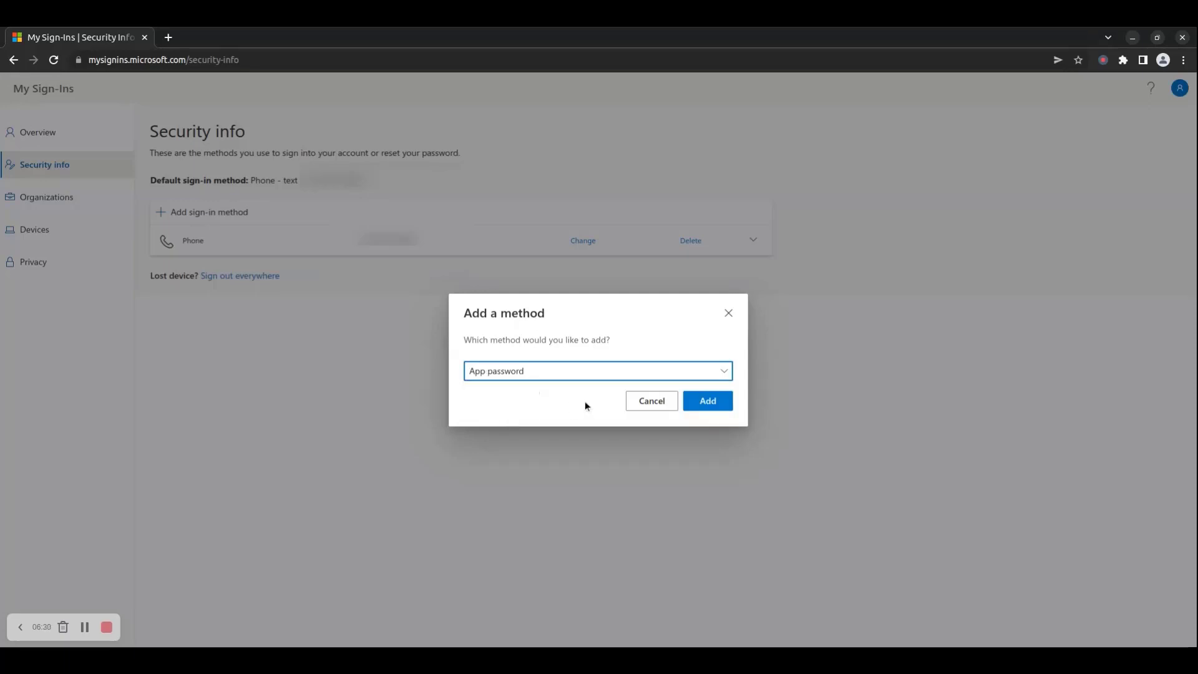
{"action": "left_click", "coordinate": [709, 401]}
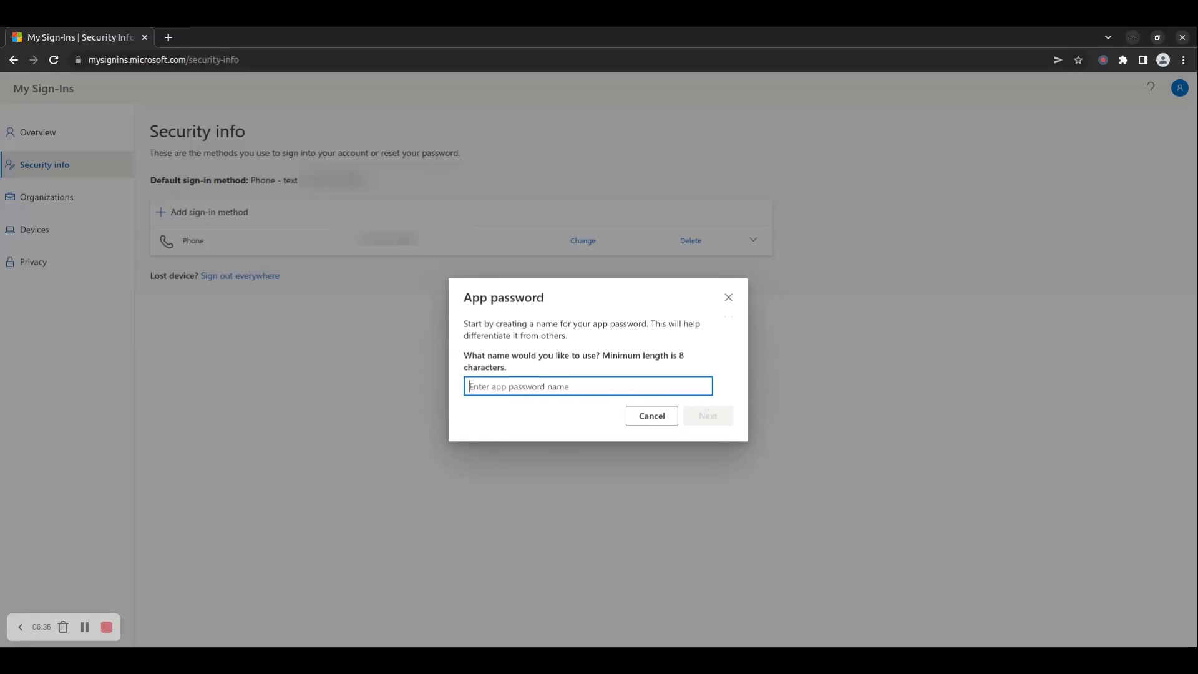
Create an app password named 'LegacyOutlook', copy the generated password and close the confirmation.
{"action": "type", "text": "LegacyOutlook"}
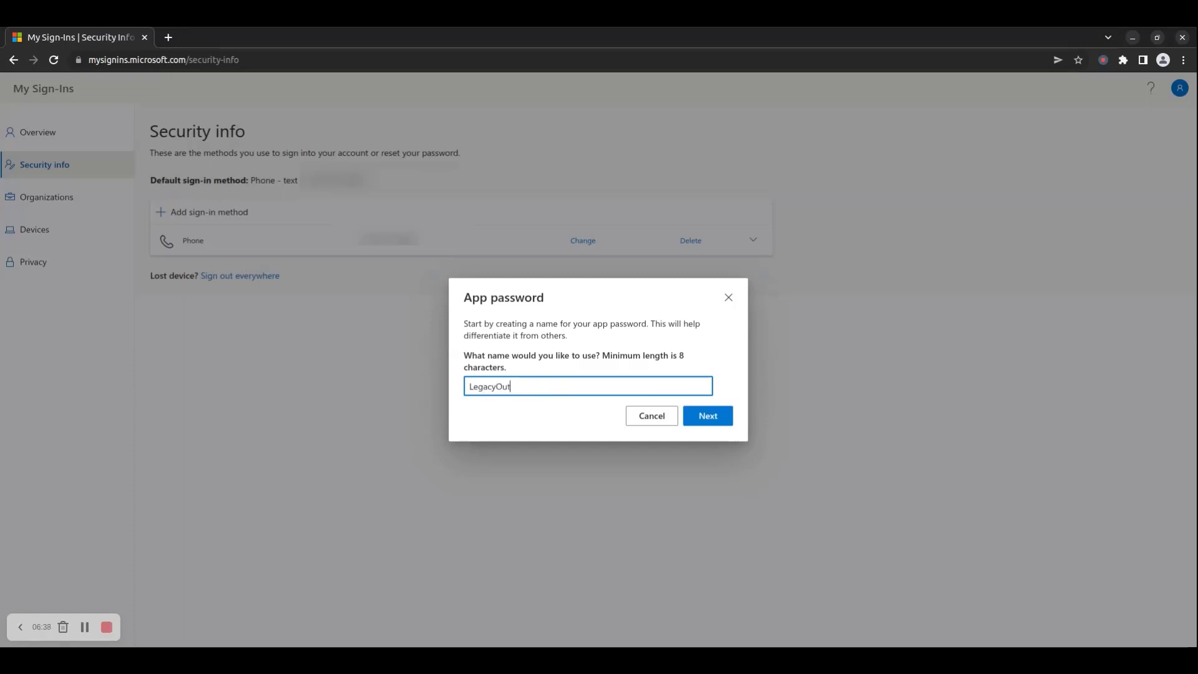
{"action": "left_click", "coordinate": [712, 419]}
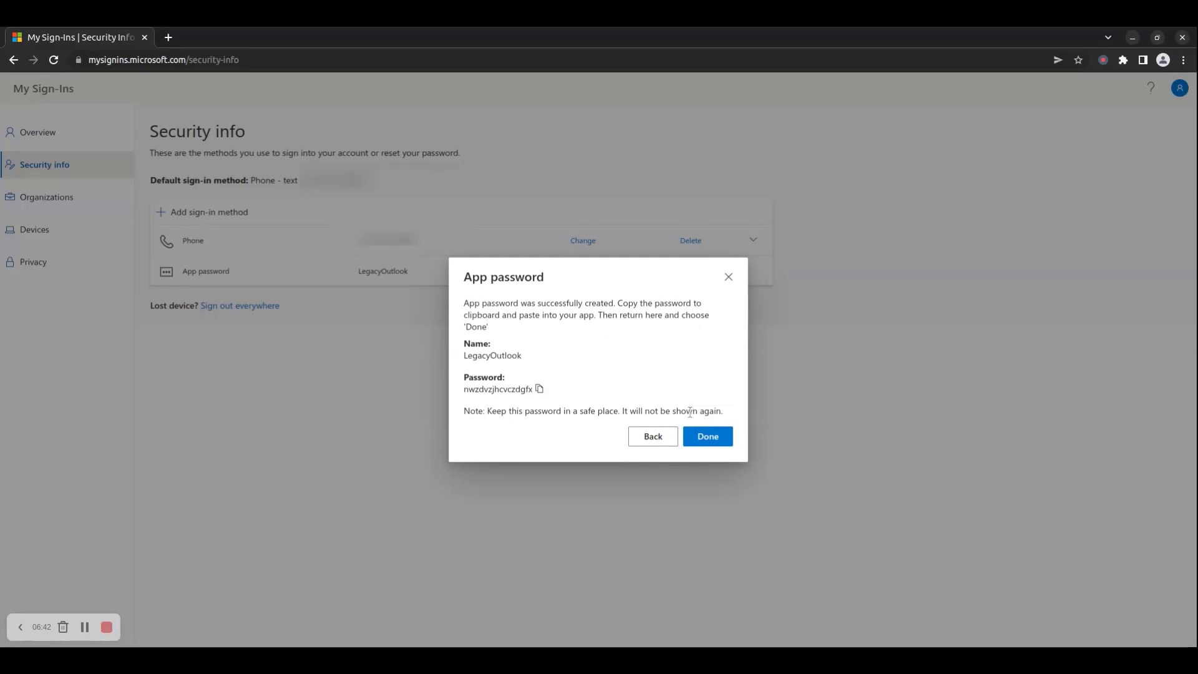
{"action": "left_click", "coordinate": [540, 389]}
{"action": "left_click", "coordinate": [717, 440]}
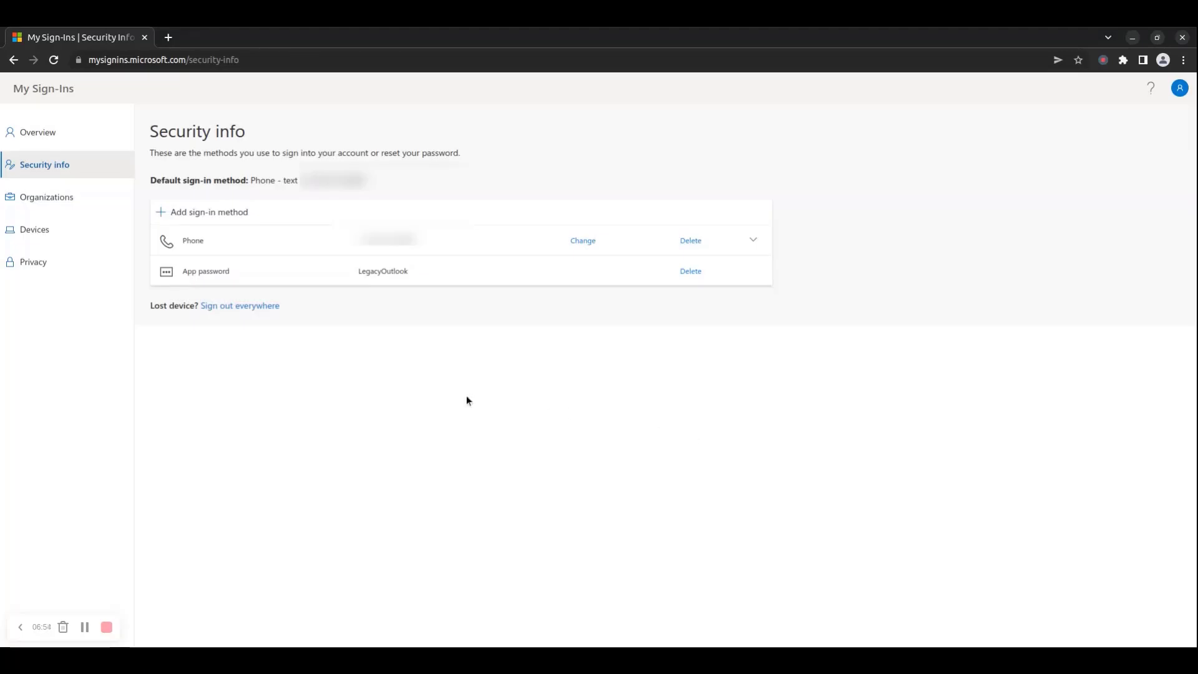
{"action": "left_click", "coordinate": [1180, 88]}
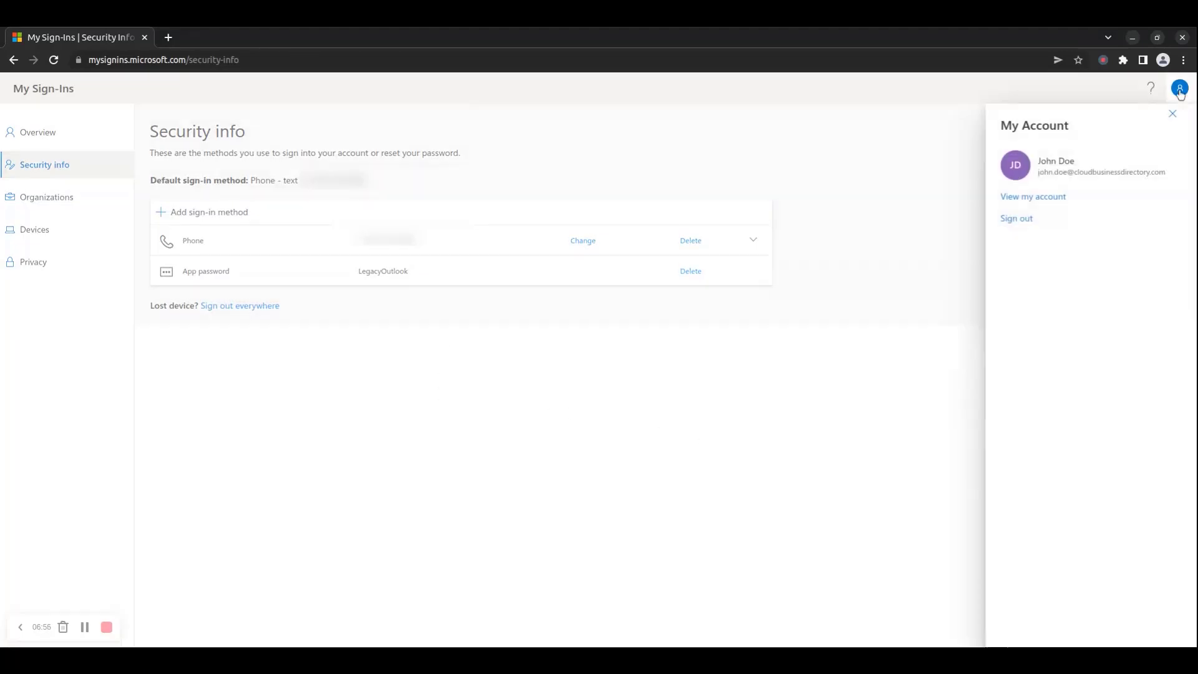
Sign out from the account panel, picking the account on the Pick an account page.
{"action": "left_click", "coordinate": [1017, 218]}
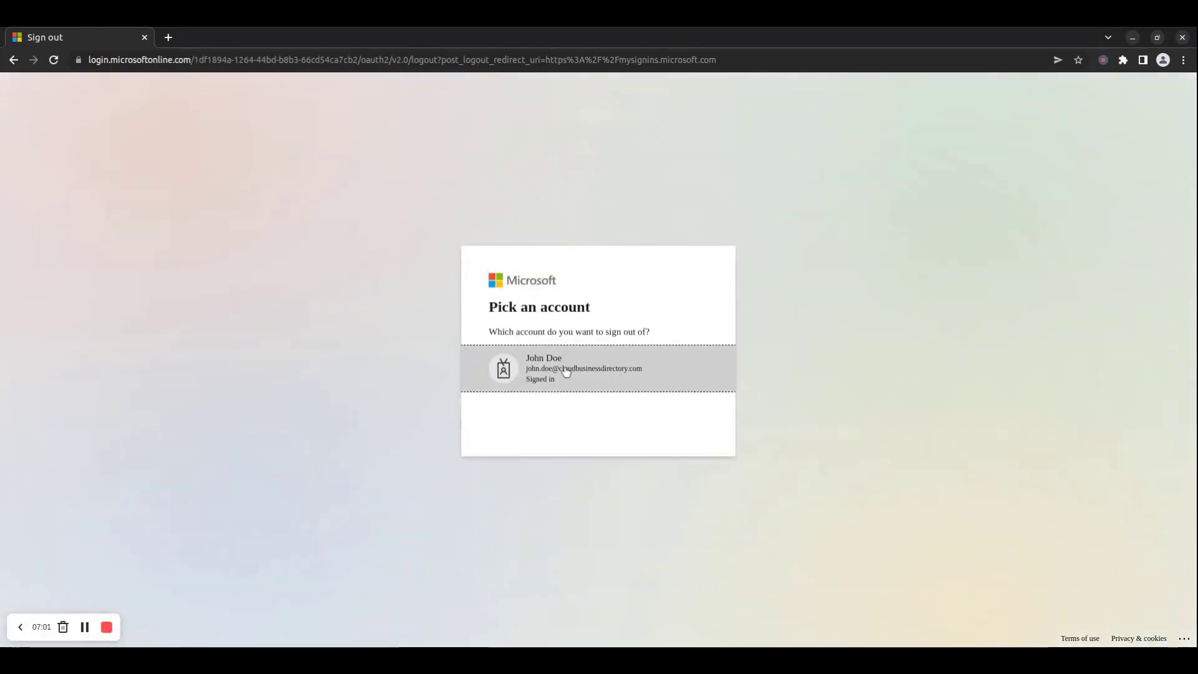
{"action": "left_click", "coordinate": [566, 371]}
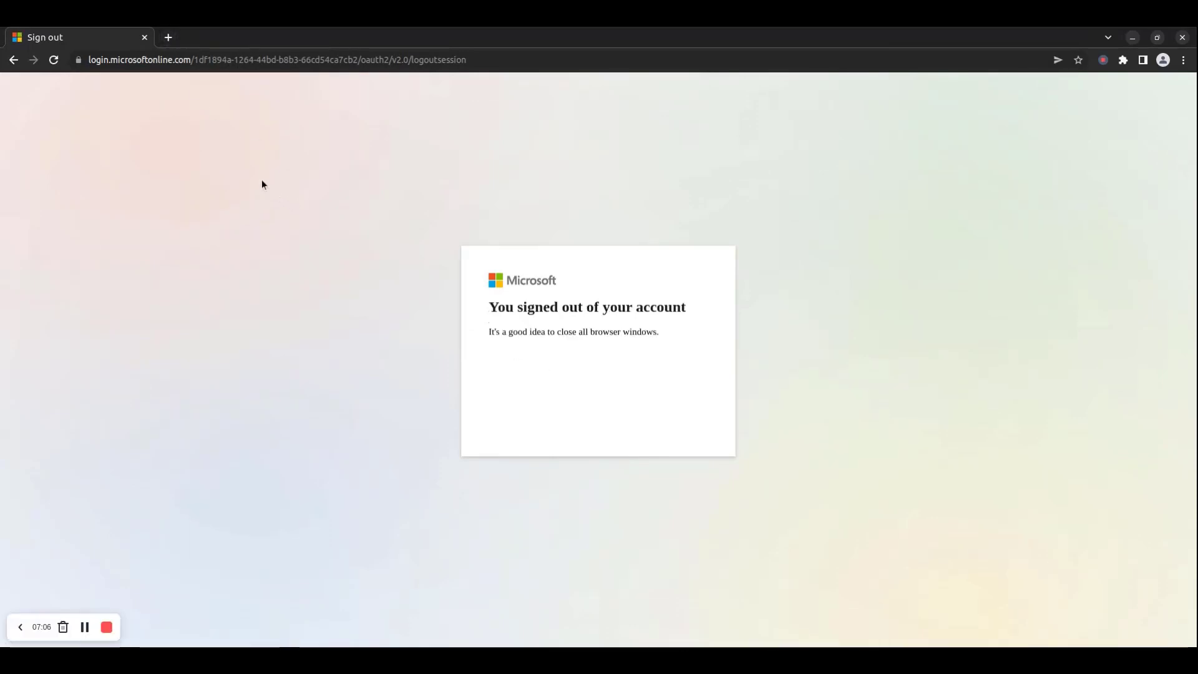
Load myaccount.microsoft.com in a new browser tab.
{"action": "left_click", "coordinate": [168, 38]}
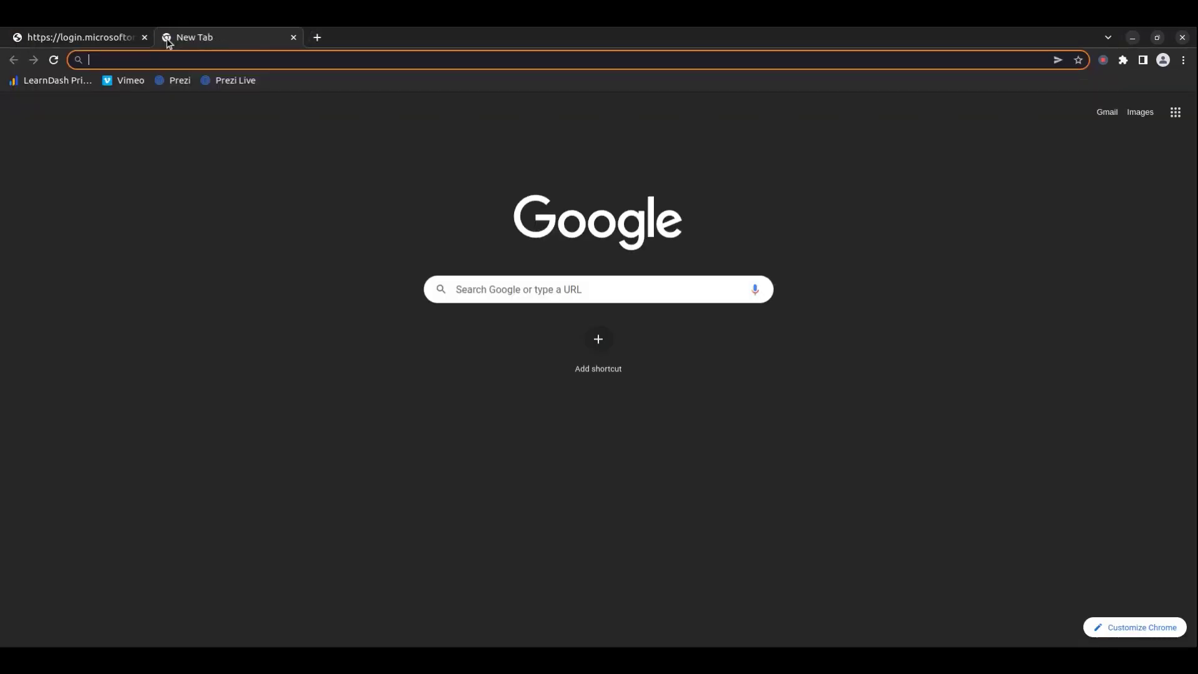
{"action": "type", "text": "myaccount.g"}
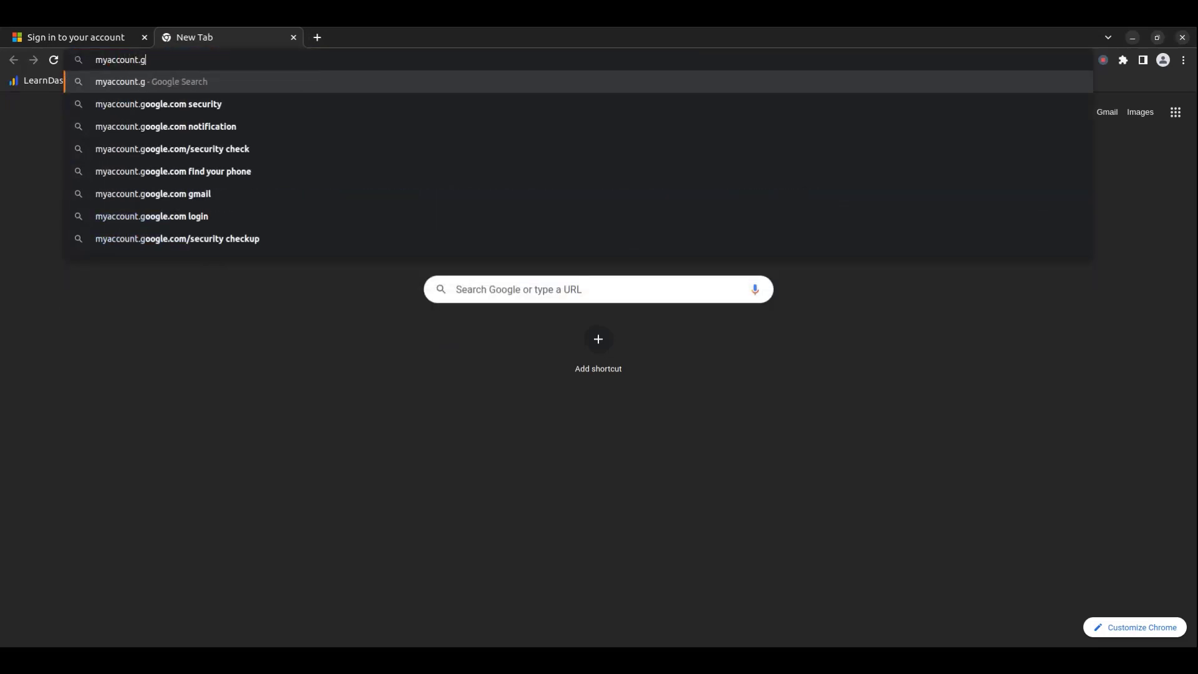
{"action": "key", "text": "BackSpace"}
{"action": "type", "text": "microsoft.com"}
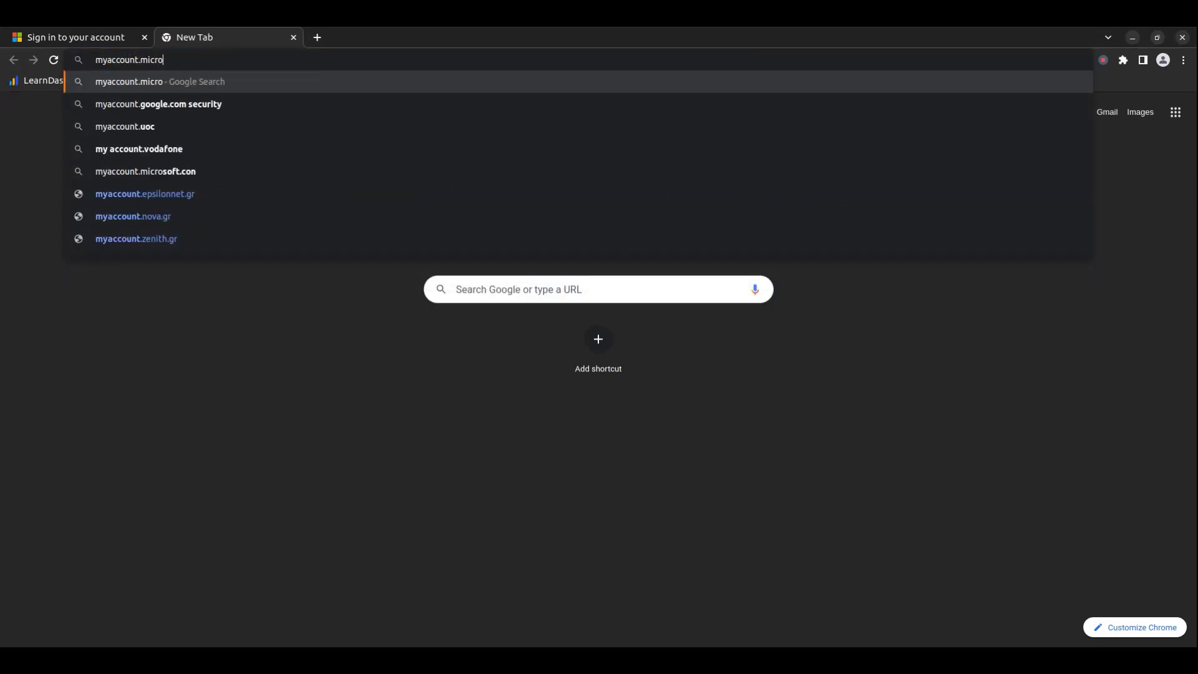
{"action": "key", "text": "Return"}
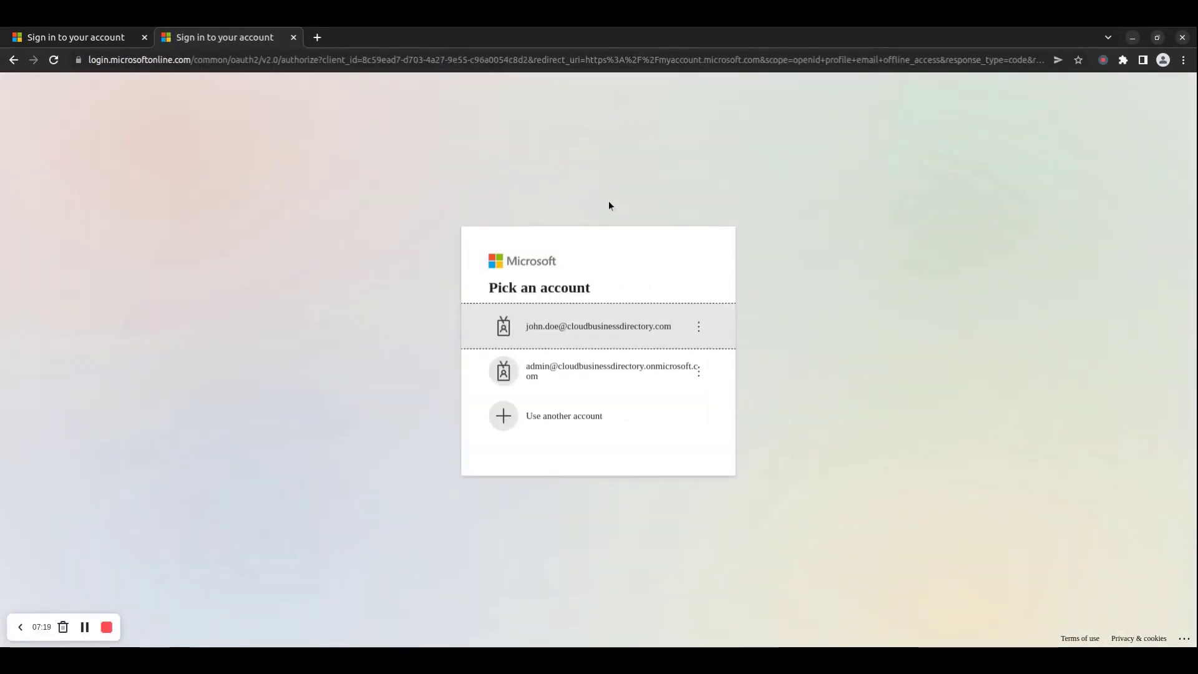
Pick the account and submit its password to sign back in.
{"action": "left_click", "coordinate": [575, 325]}
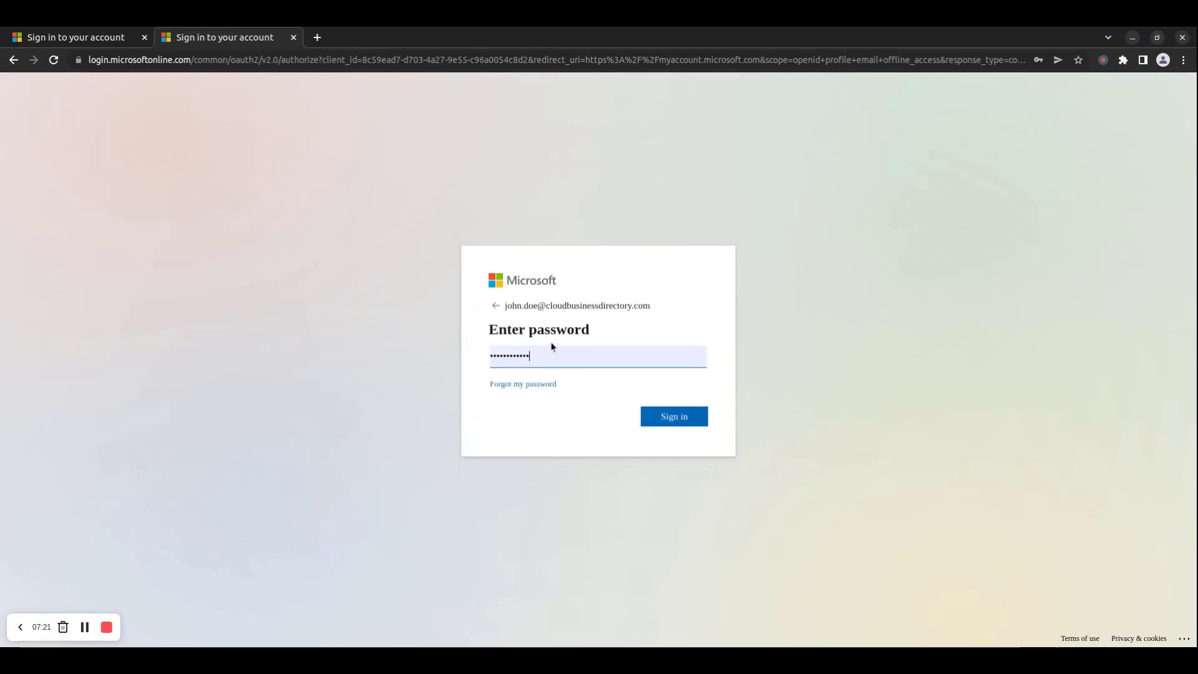
{"action": "left_click", "coordinate": [677, 417]}
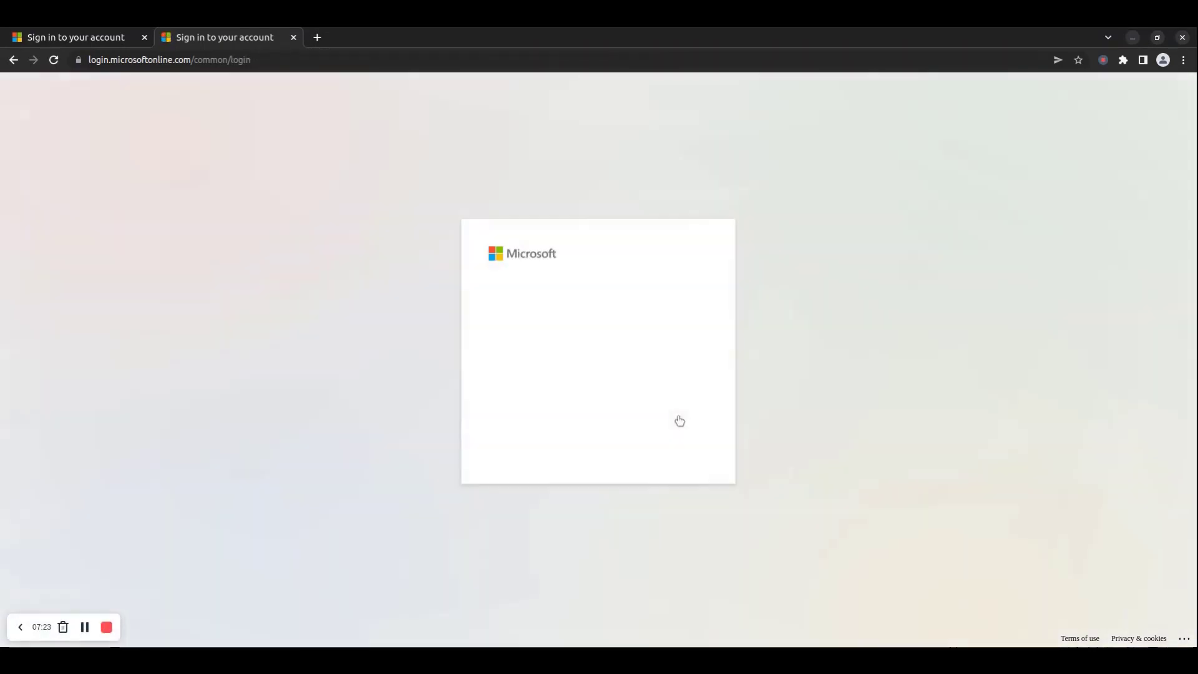
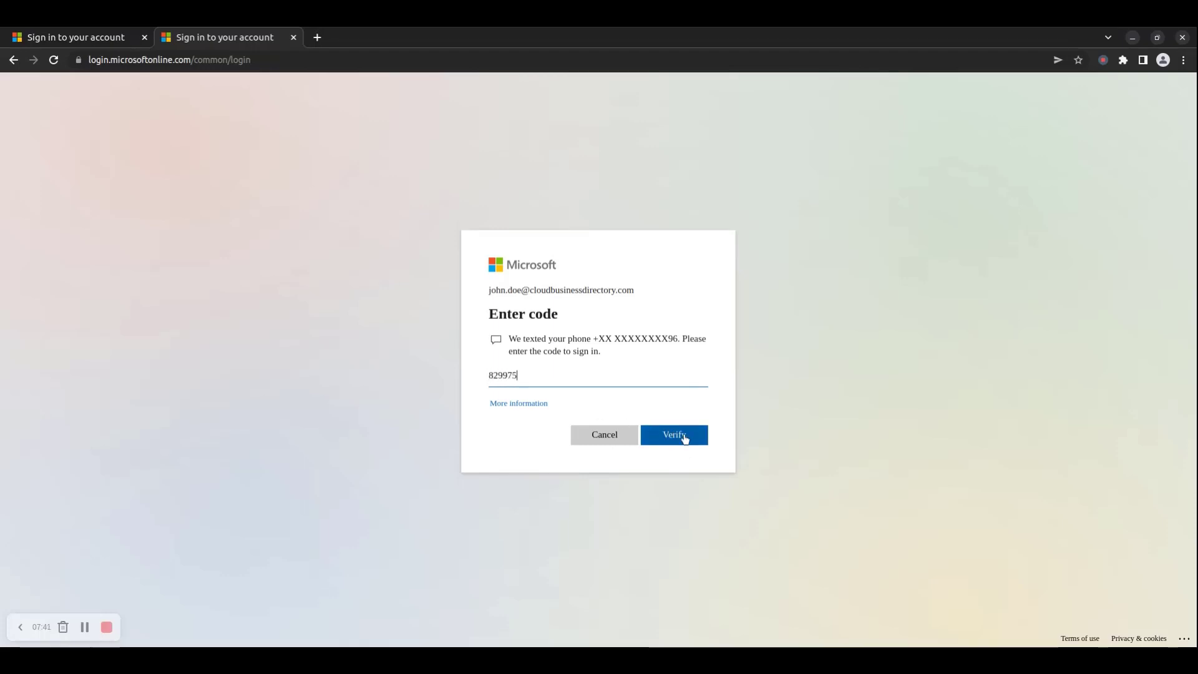
Submit the SMS verification code from the phone and answer the Stay signed in? prompt.
{"action": "left_click", "coordinate": [685, 439]}
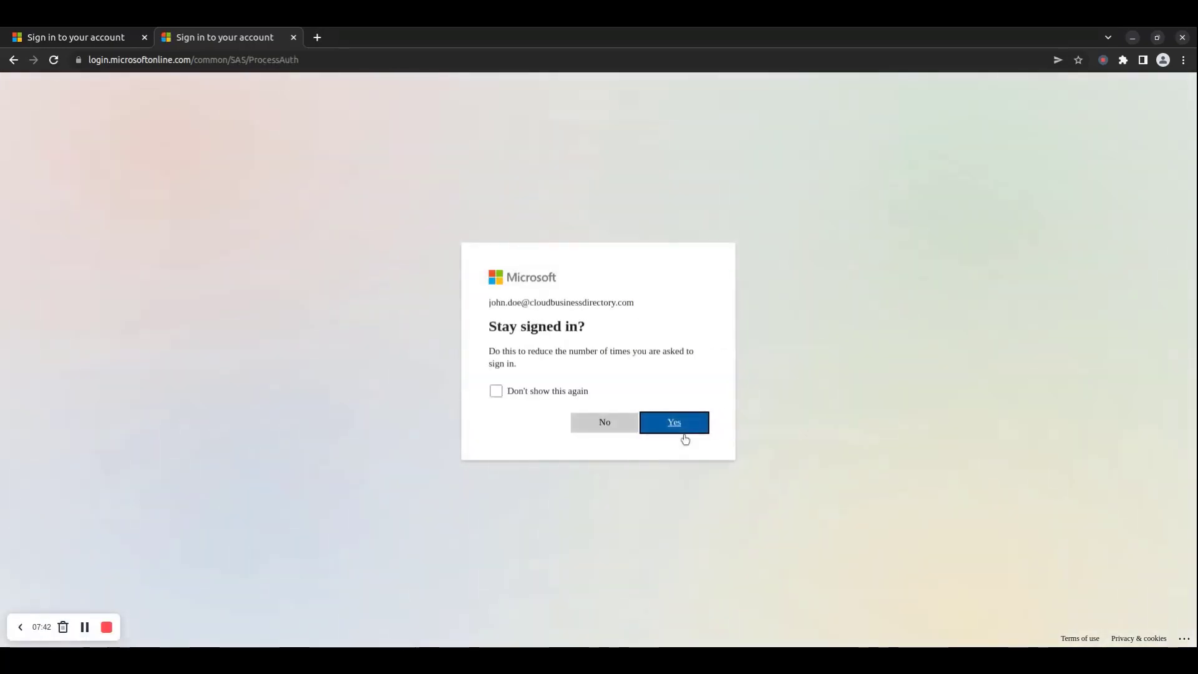
{"action": "left_click", "coordinate": [611, 426]}
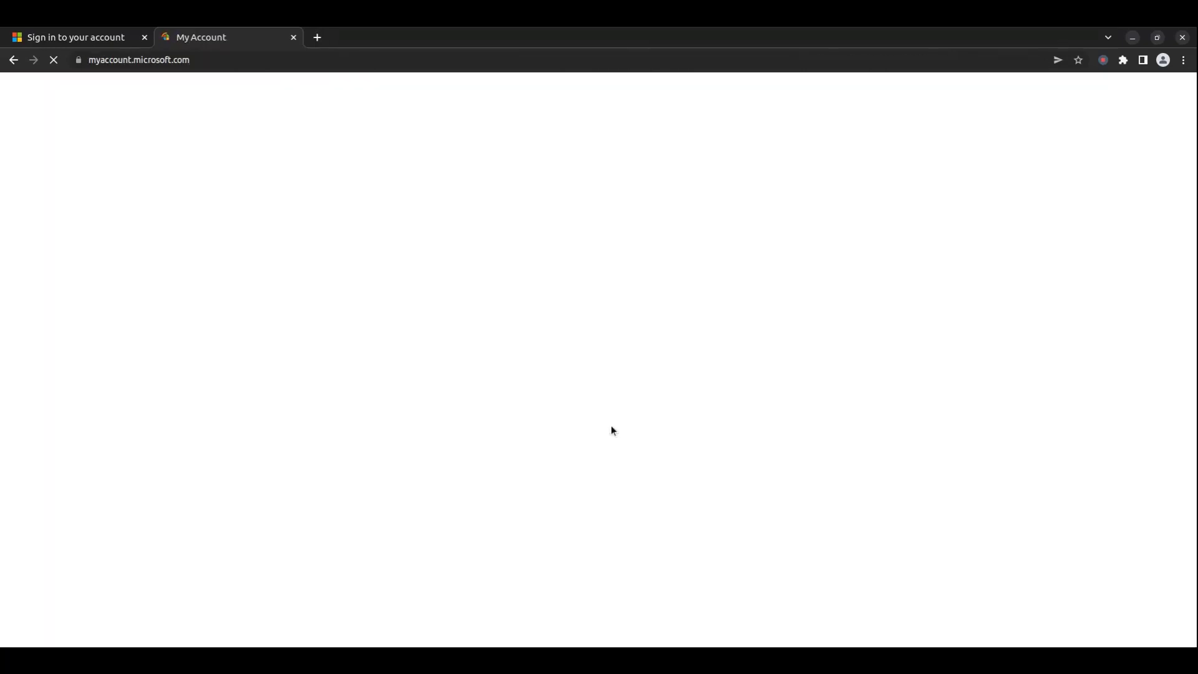